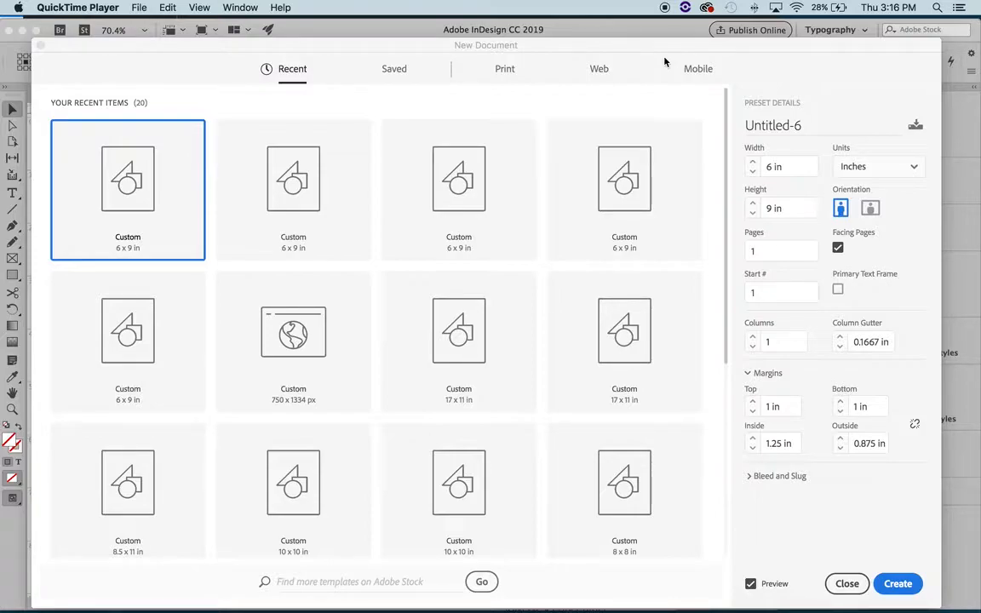
pyautogui.click(648, 41)
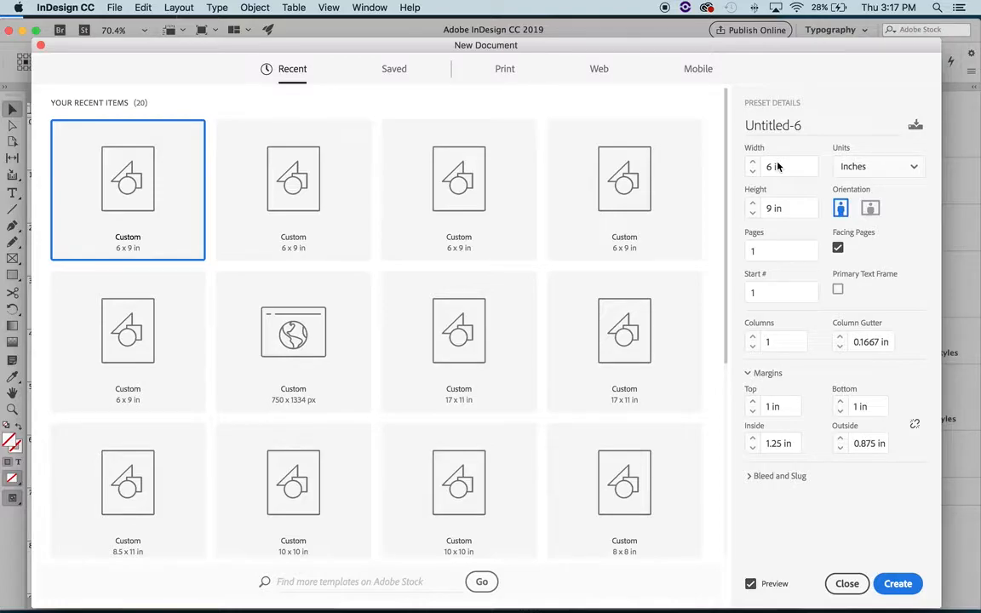
pyautogui.click(838, 249)
# Step: Switch to Firefox and look over the article "Understanding Book Layouts and Page Margins"
pyautogui.moveTo(237, 601)
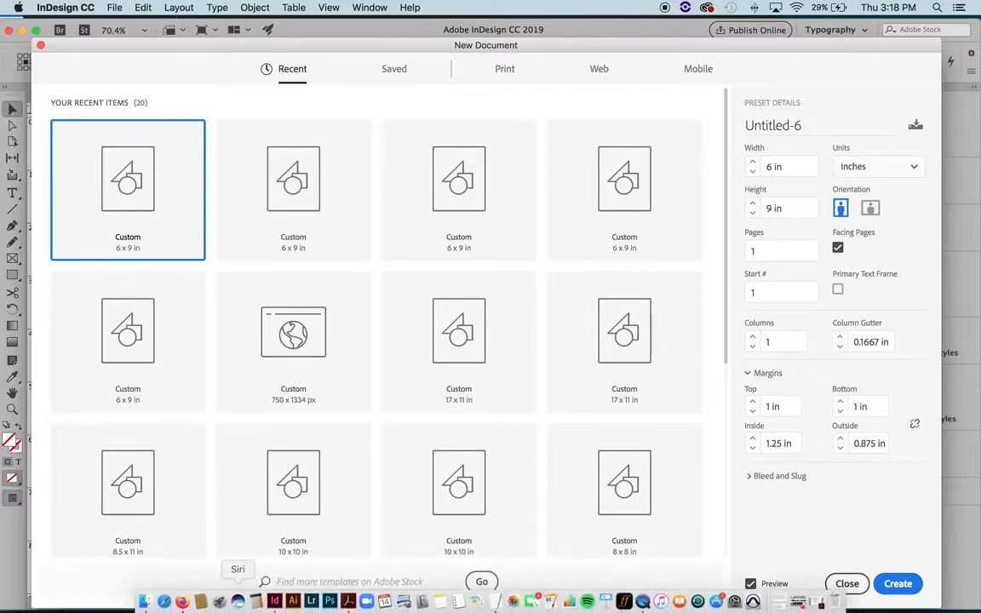
pyautogui.click(182, 600)
pyautogui.doubleClick(478, 14)
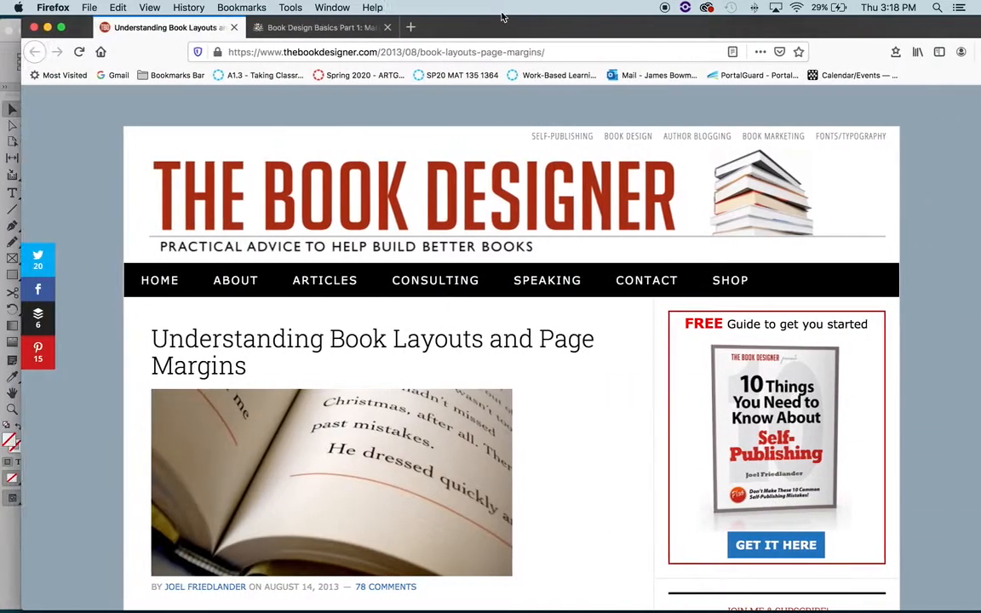
pyautogui.scroll(-2, 409, 315)
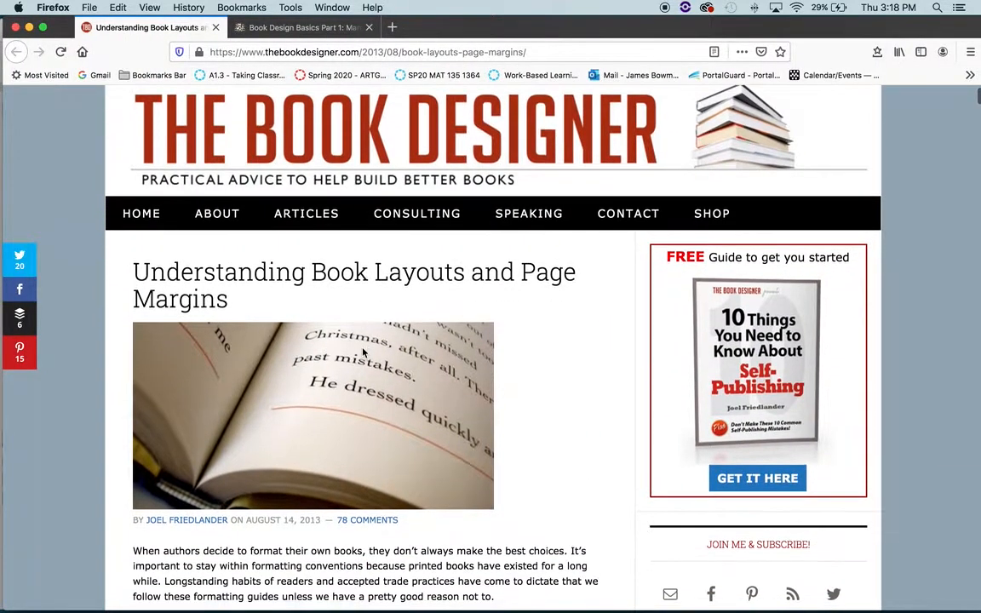
pyautogui.scroll(-2, 521, 291)
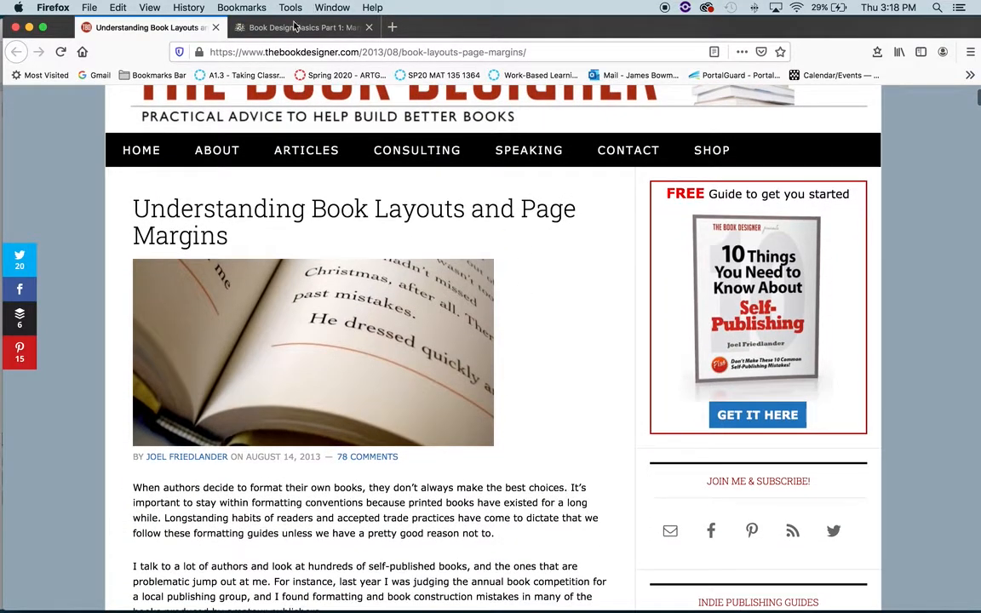
pyautogui.scroll(-6, 308, 319)
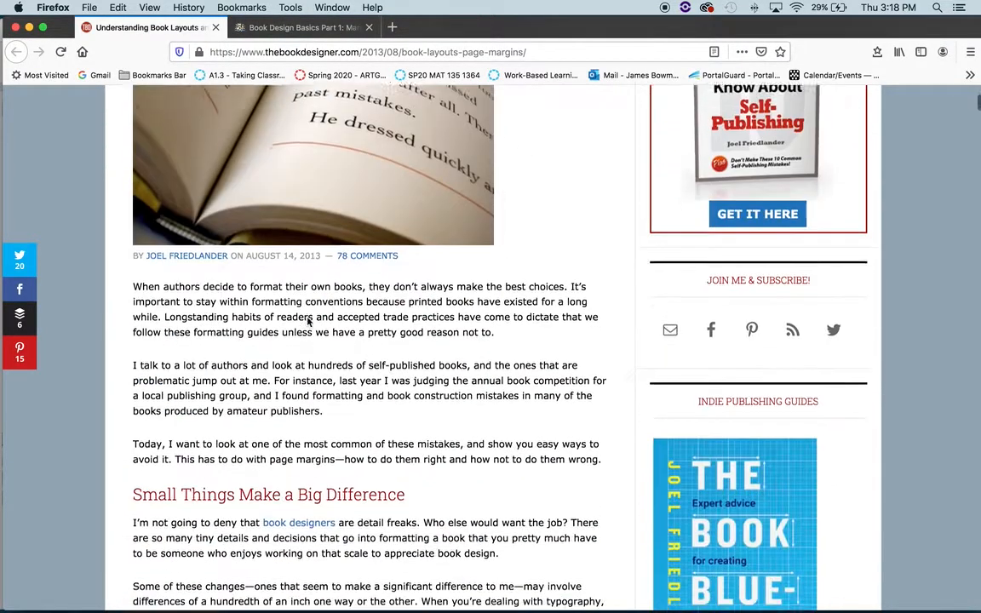
# Step: Examine the margins, page construction canons and leading samples in the article "Book Design Basics Part 1: Margins and Leading"
pyautogui.click(275, 27)
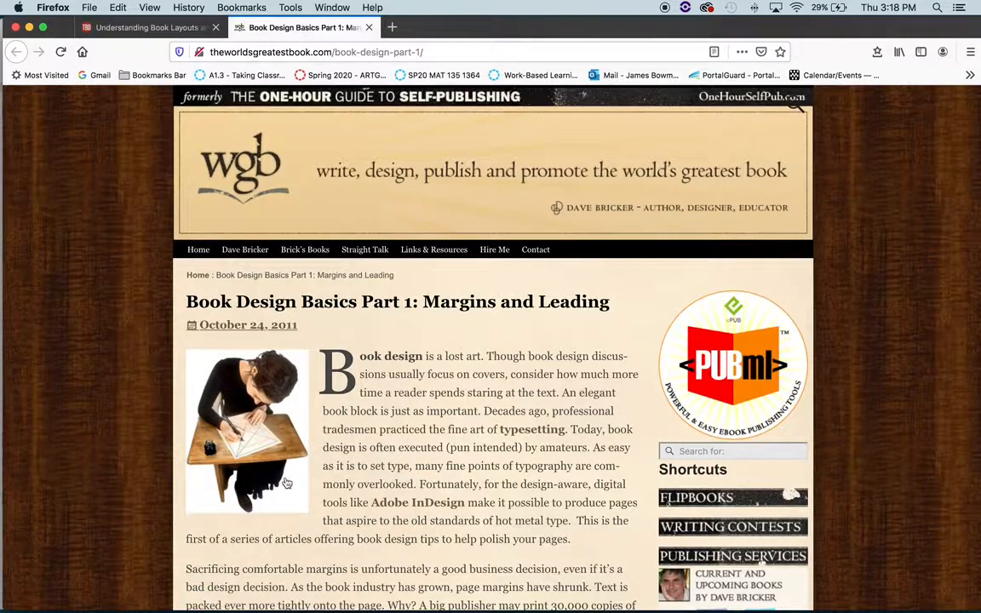
pyautogui.scroll(-2, 286, 452)
pyautogui.scroll(-10, 285, 480)
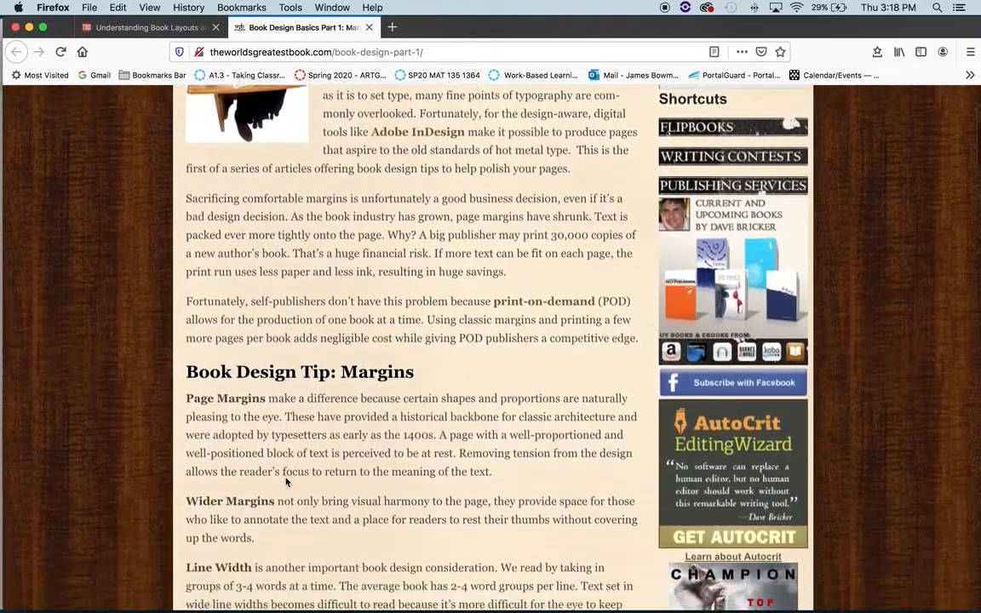
pyautogui.scroll(1, 285, 481)
pyautogui.scroll(-20, 286, 481)
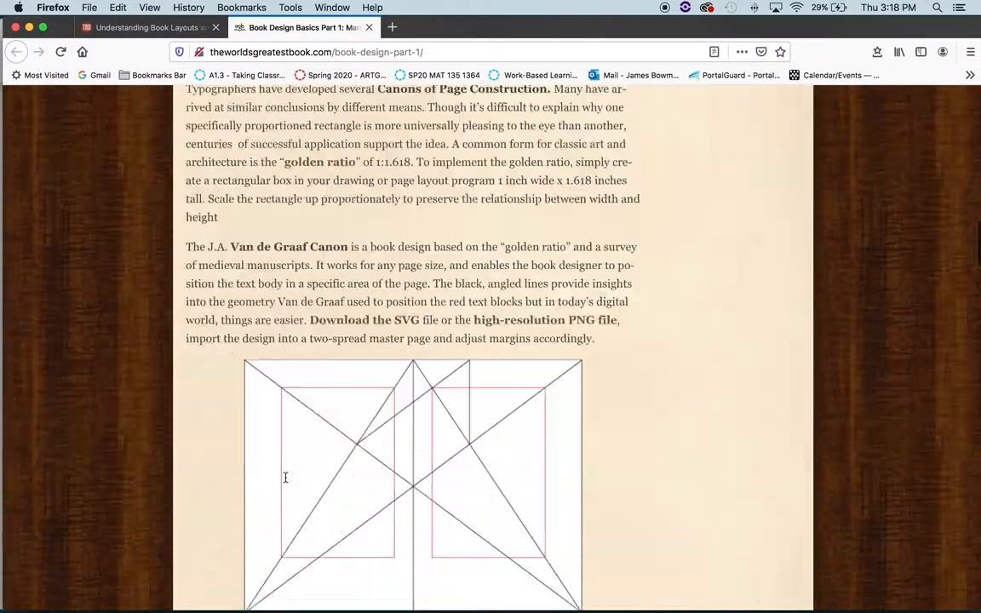
pyautogui.scroll(-20, 286, 480)
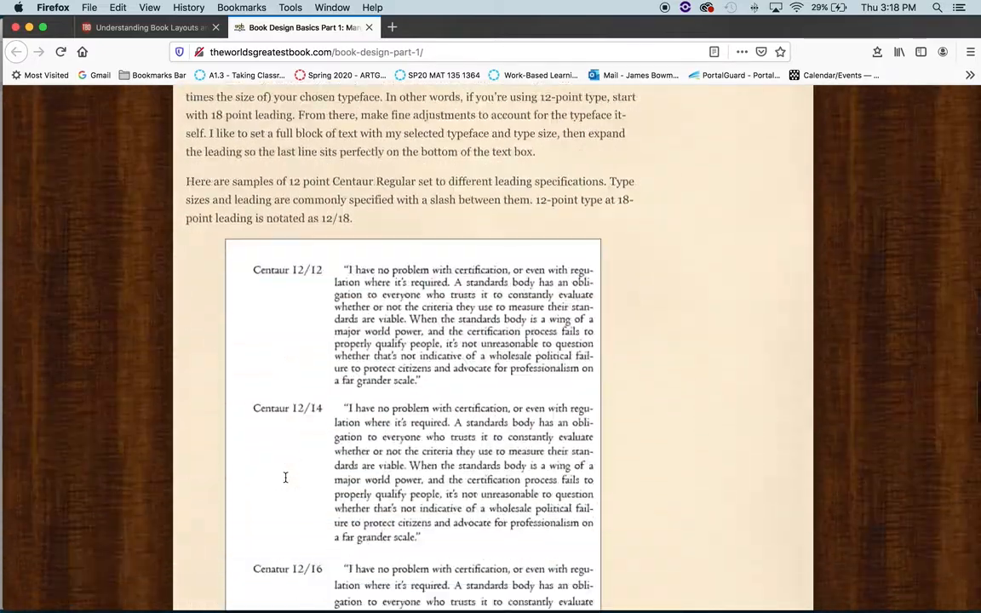
pyautogui.scroll(-20, 285, 478)
pyautogui.scroll(15, 286, 479)
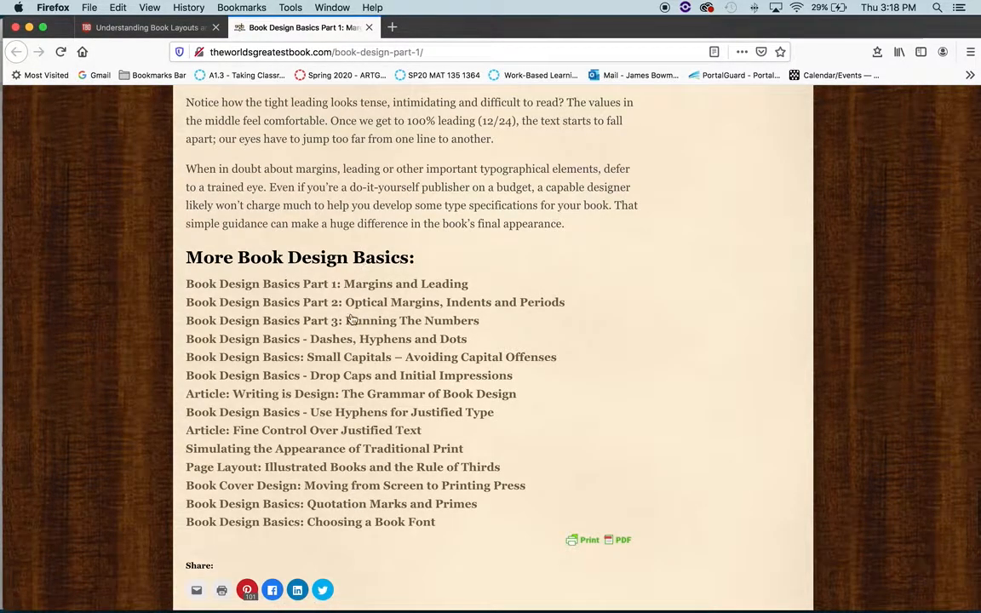
pyautogui.scroll(2, 349, 317)
pyautogui.scroll(15, 351, 319)
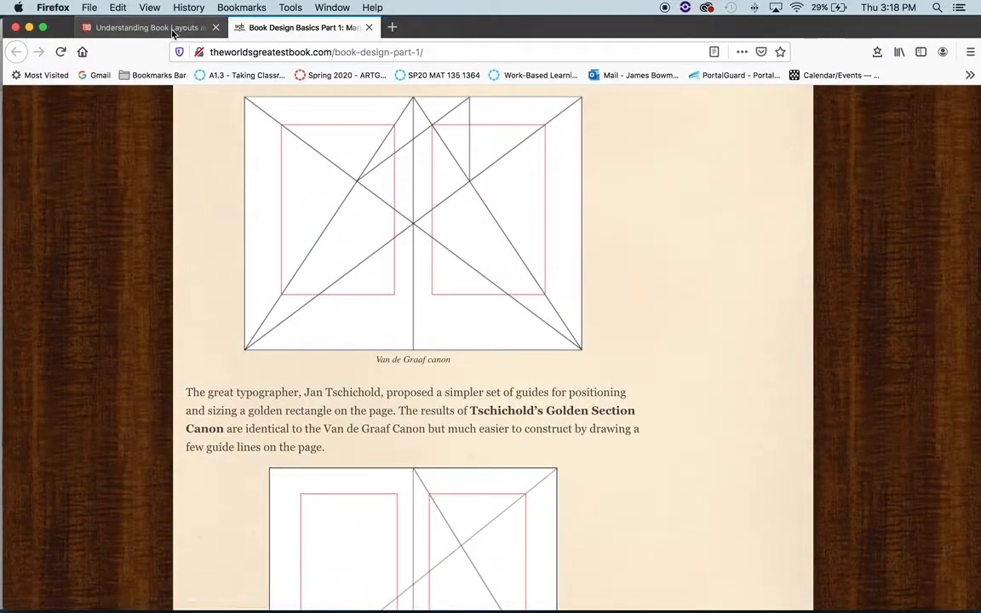
# Step: Return to the book layouts article and read its section on the jobs page margins have to do
pyautogui.hotkey('ctrl', 'shift', 'Tab')
pyautogui.scroll(10, 312, 366)
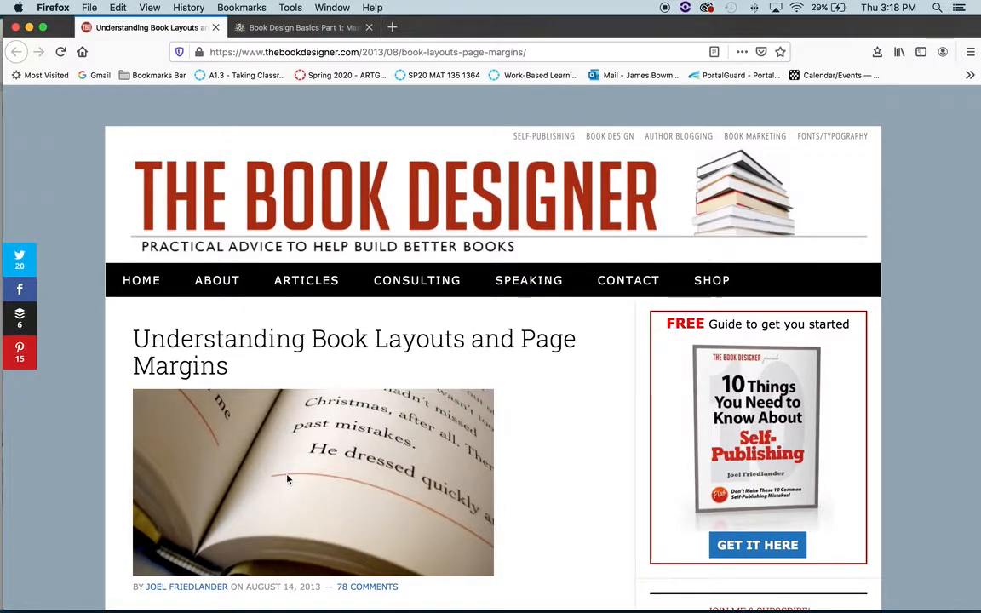
pyautogui.scroll(-10, 403, 418)
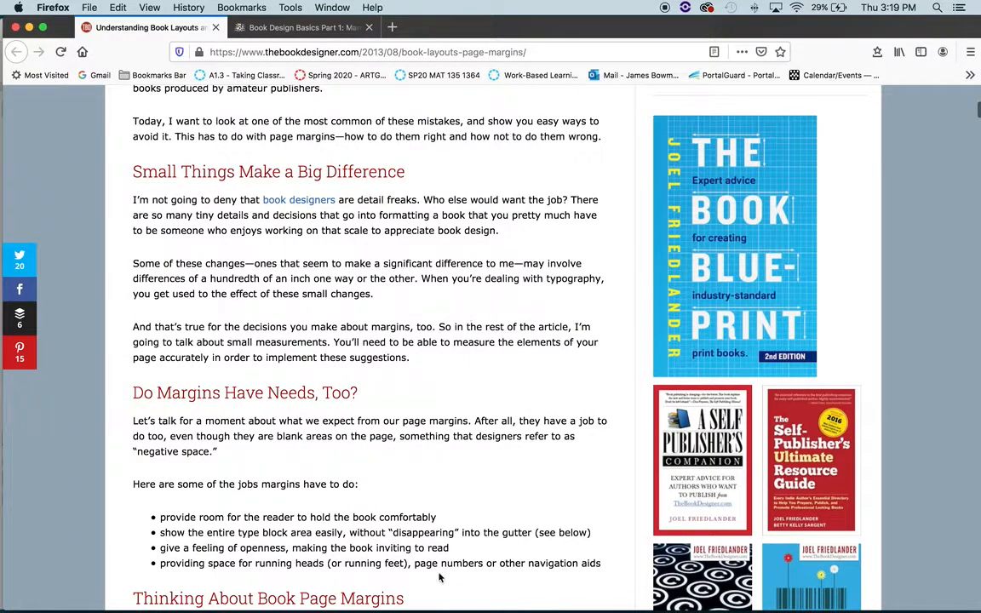
# Step: Switch back to InDesign and create the 6 x 9 in facing-pages document with the current preset settings
pyautogui.moveTo(440, 601)
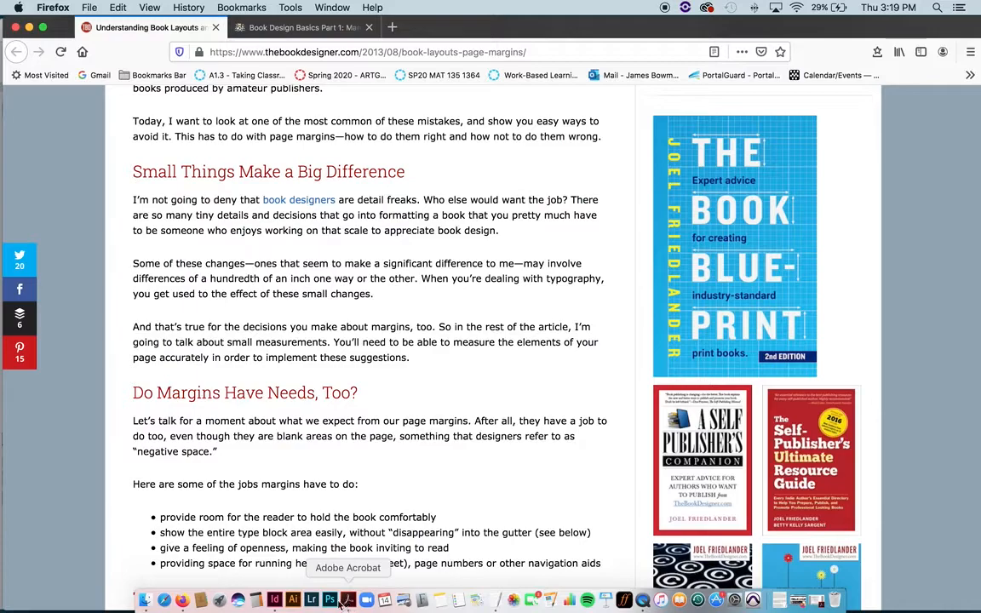
pyautogui.click(274, 601)
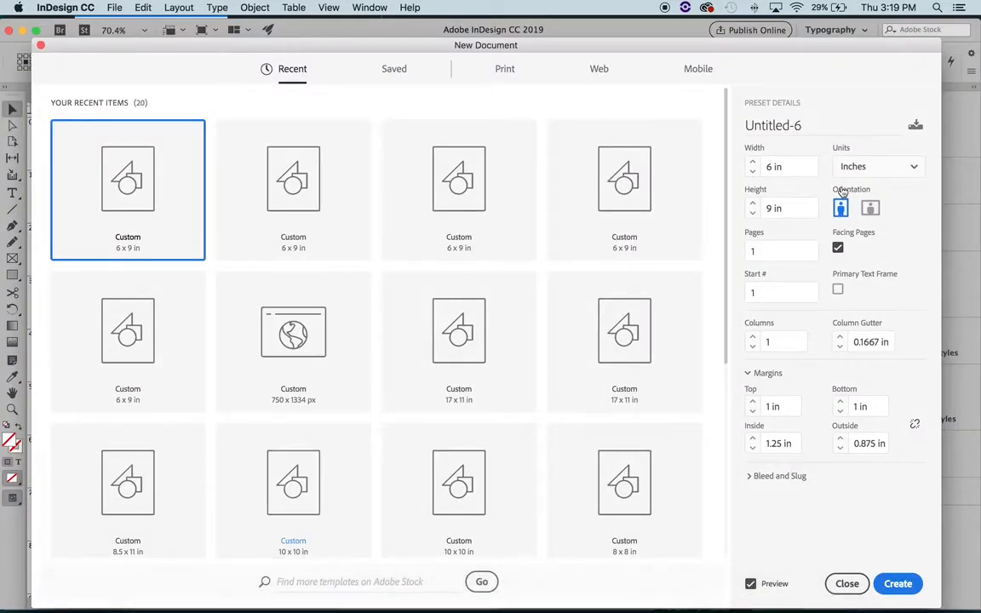
pyautogui.click(894, 584)
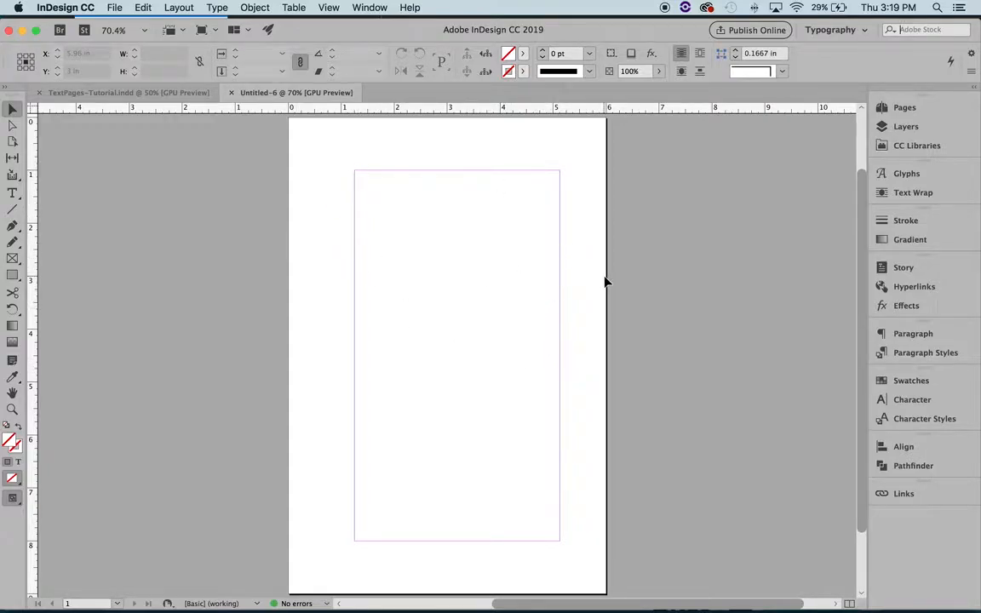
# Step: Set page 1's inside margin to 1 in and its bottom margin to 1.25 in
pyautogui.click(169, 7)
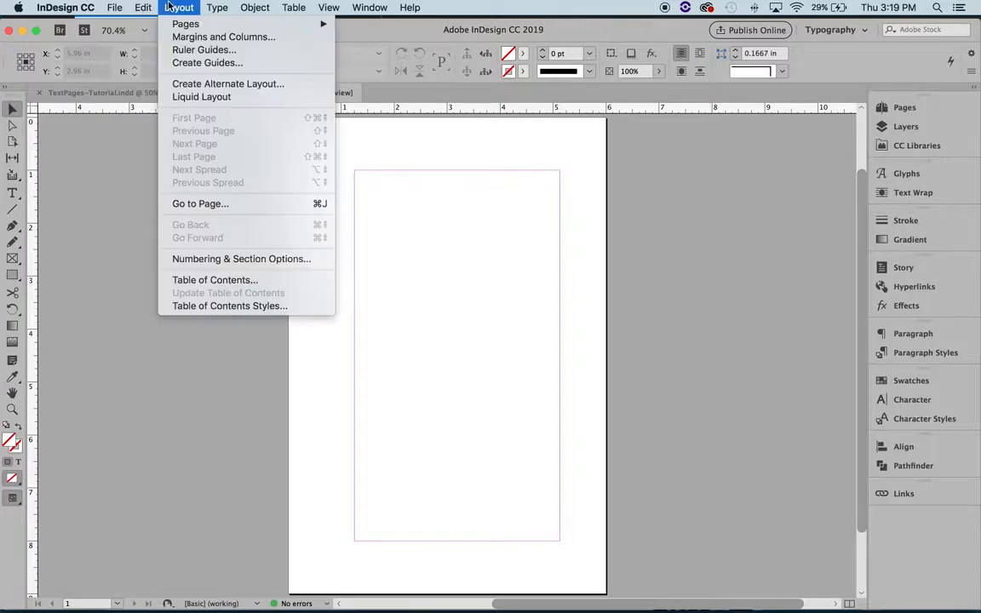
pyautogui.click(178, 37)
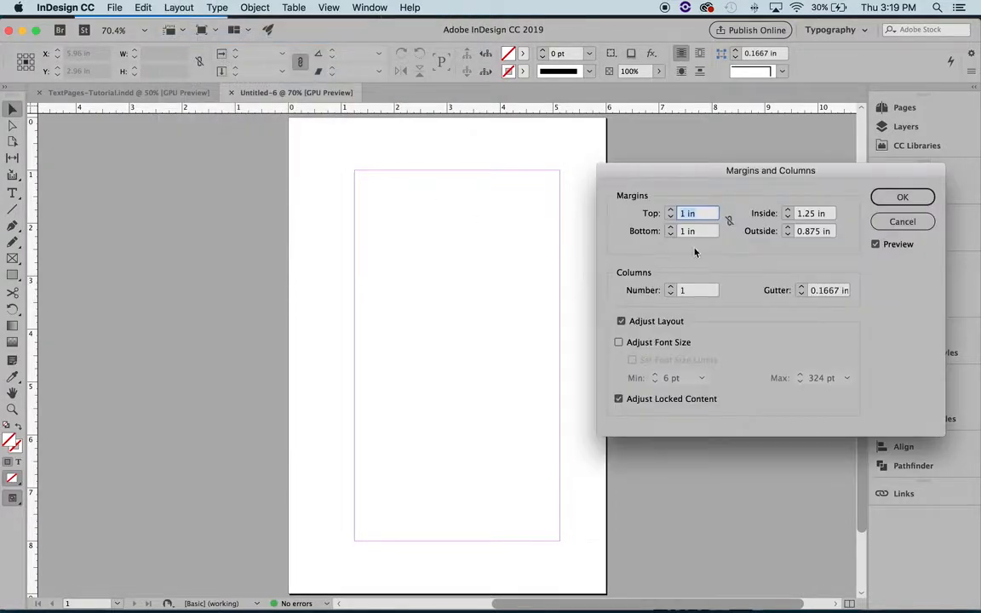
pyautogui.click(789, 218)
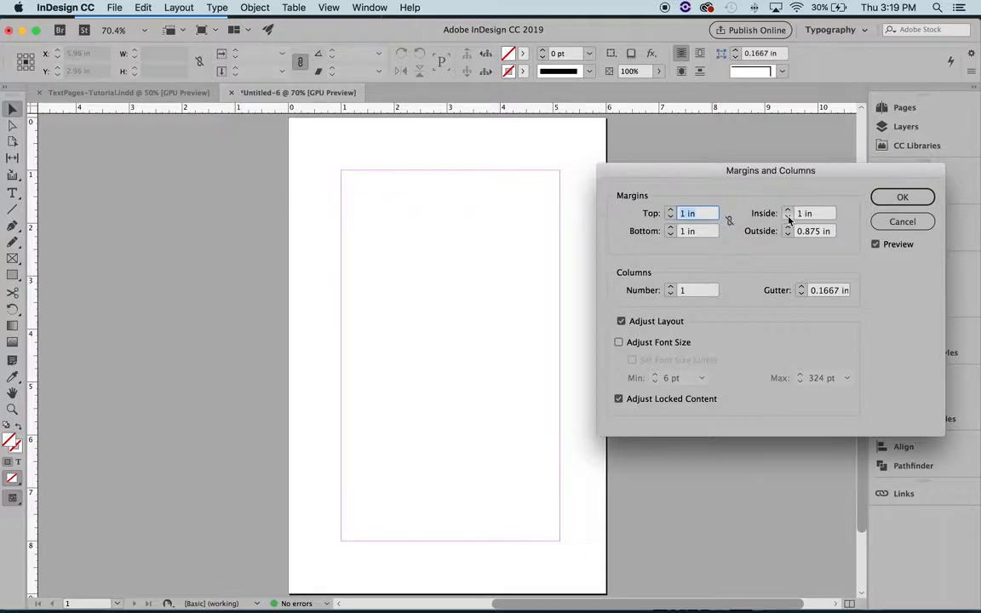
pyautogui.click(670, 228)
pyautogui.click(670, 229)
pyautogui.click(670, 228)
pyautogui.click(671, 228)
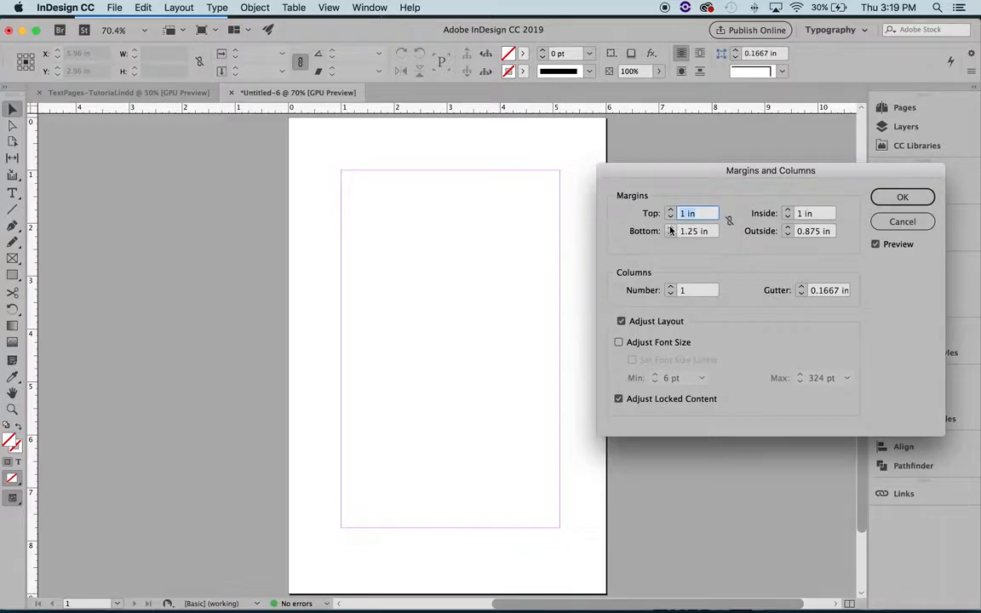
pyautogui.click(901, 197)
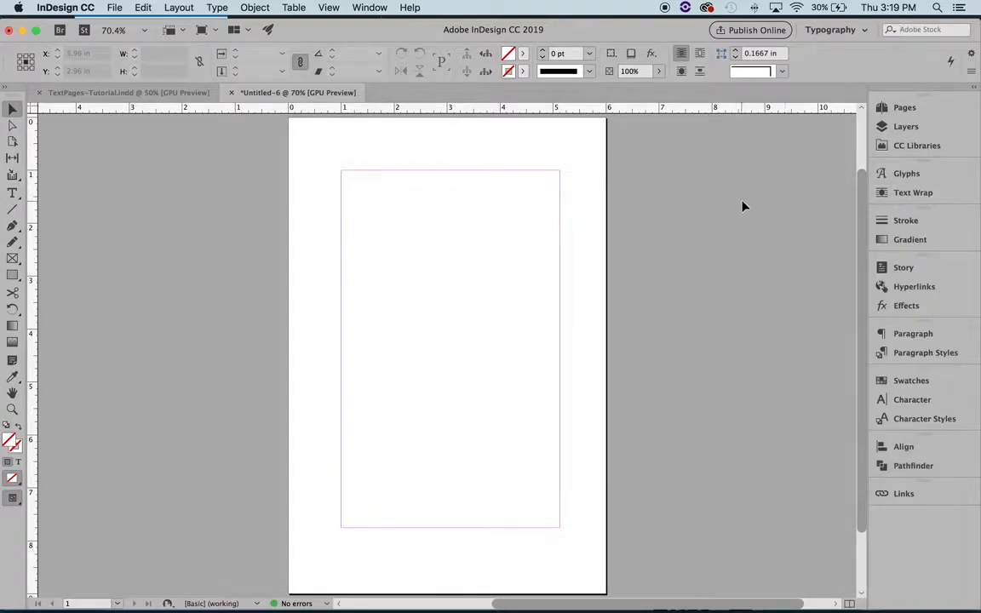
# Step: Display the document's page thumbnails and review the margin and column settings applied to page 1
pyautogui.click(905, 107)
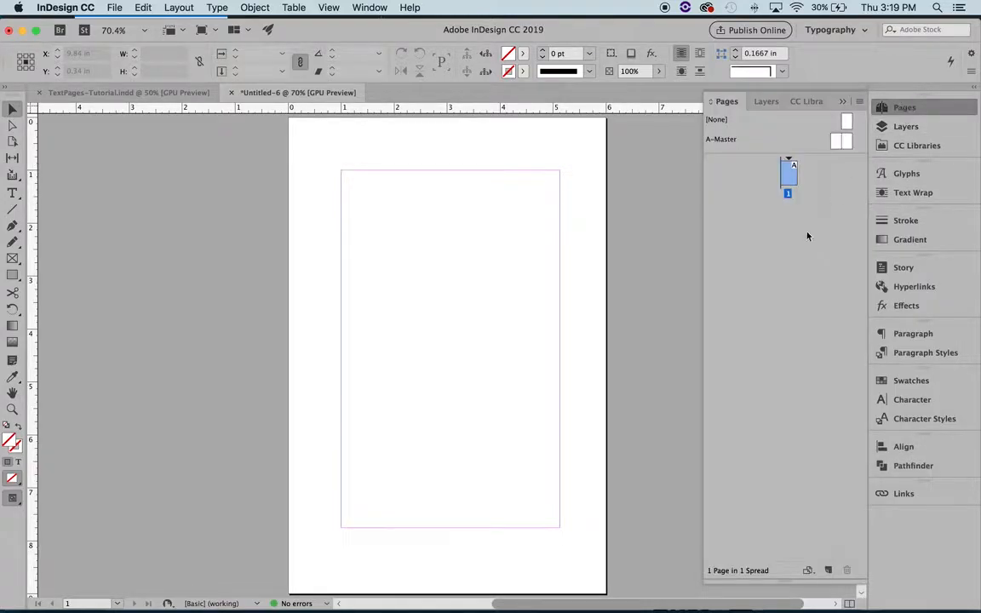
pyautogui.click(818, 188)
pyautogui.click(789, 177)
pyautogui.click(746, 239)
pyautogui.click(179, 7)
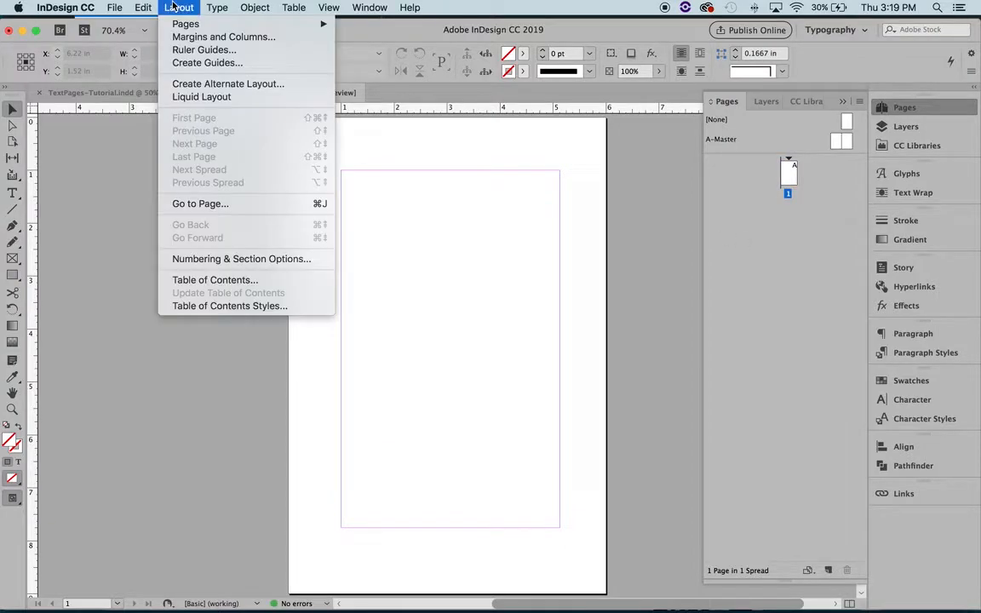
pyautogui.click(185, 40)
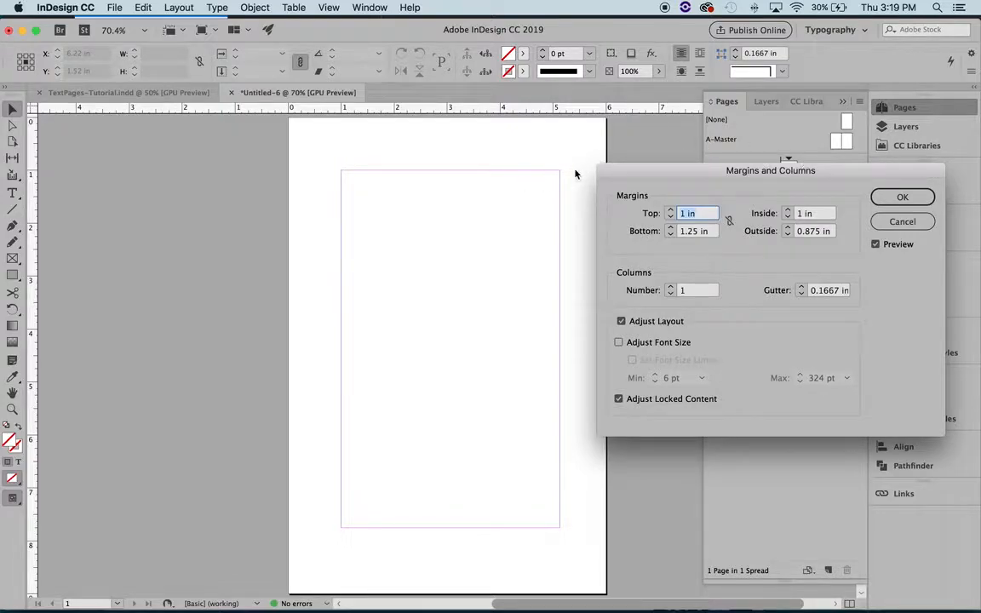
pyautogui.click(876, 222)
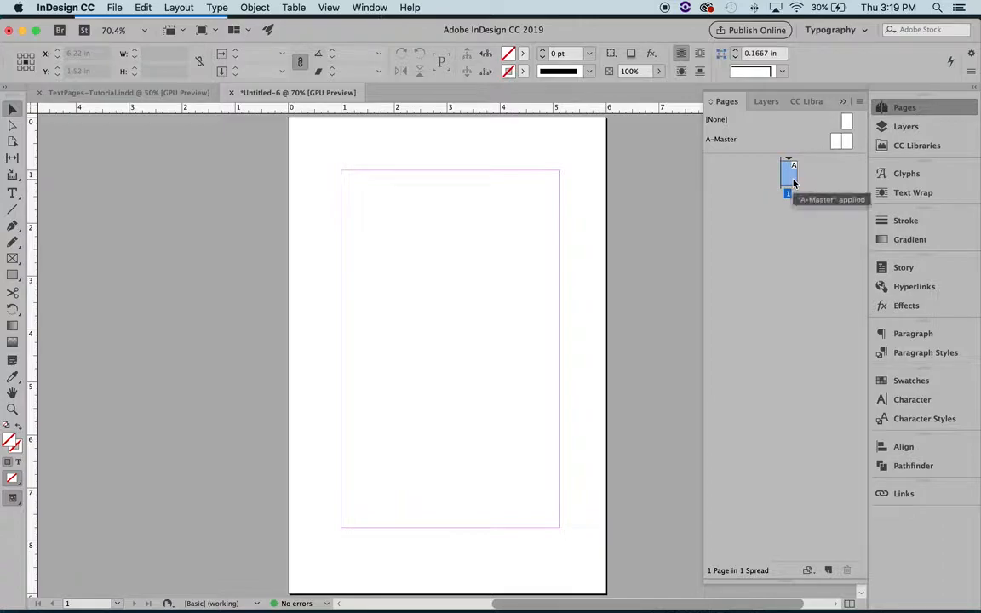
pyautogui.click(175, 8)
pyautogui.click(191, 37)
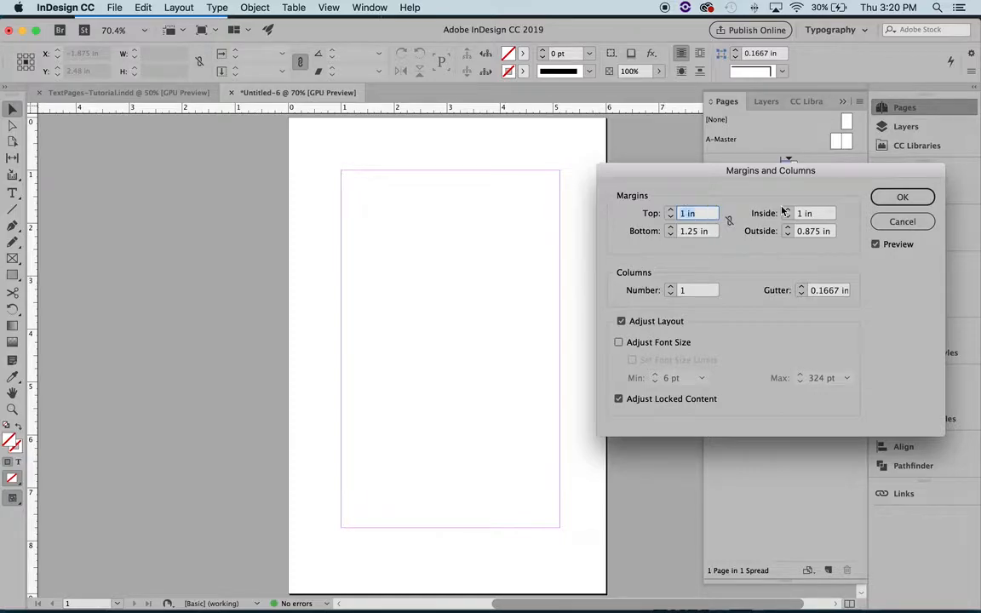
pyautogui.click(902, 197)
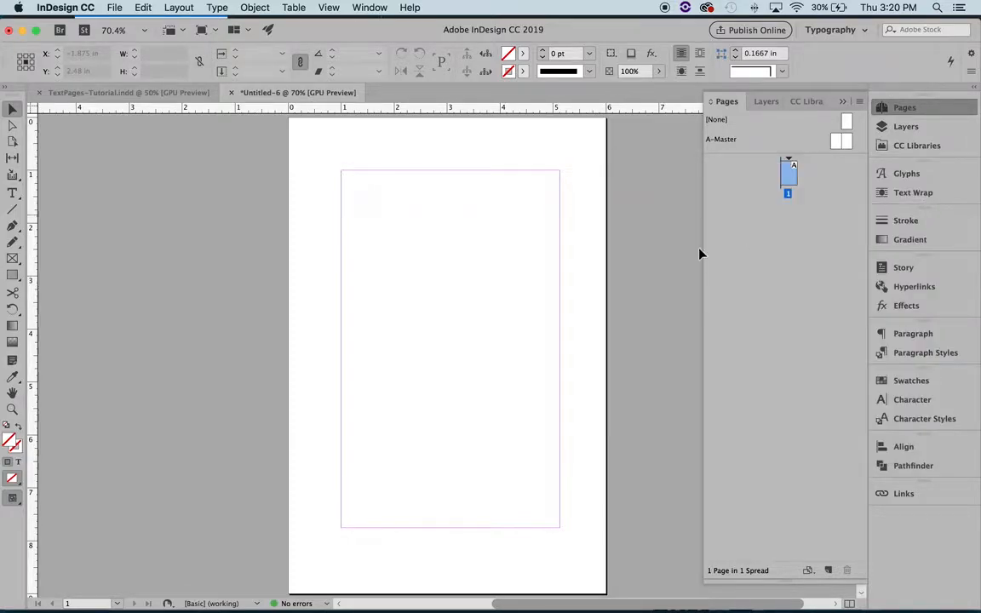
# Step: Open the A-Master spread and inspect both of its facing pages
pyautogui.click(838, 144)
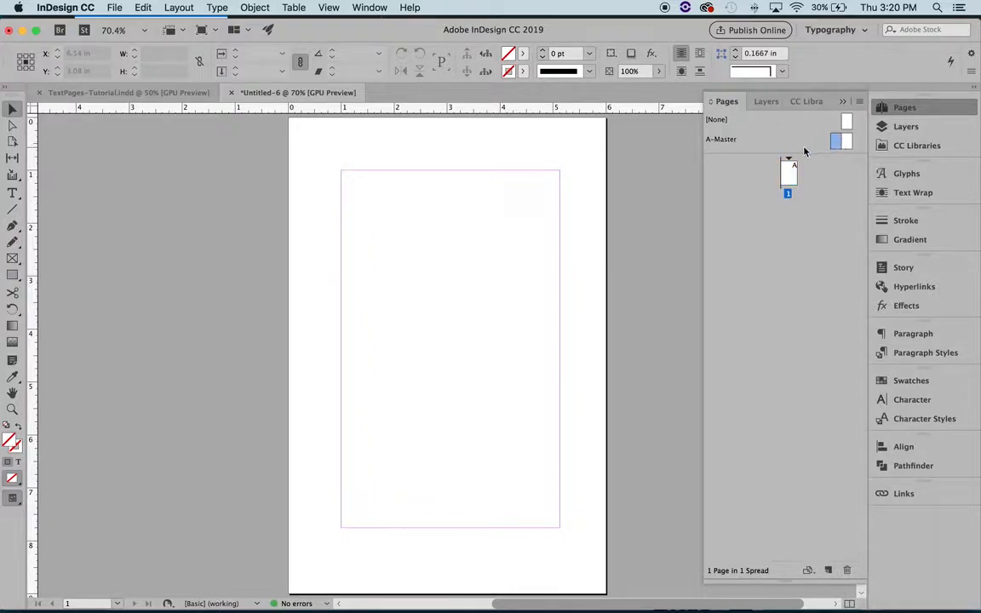
pyautogui.doubleClick(834, 142)
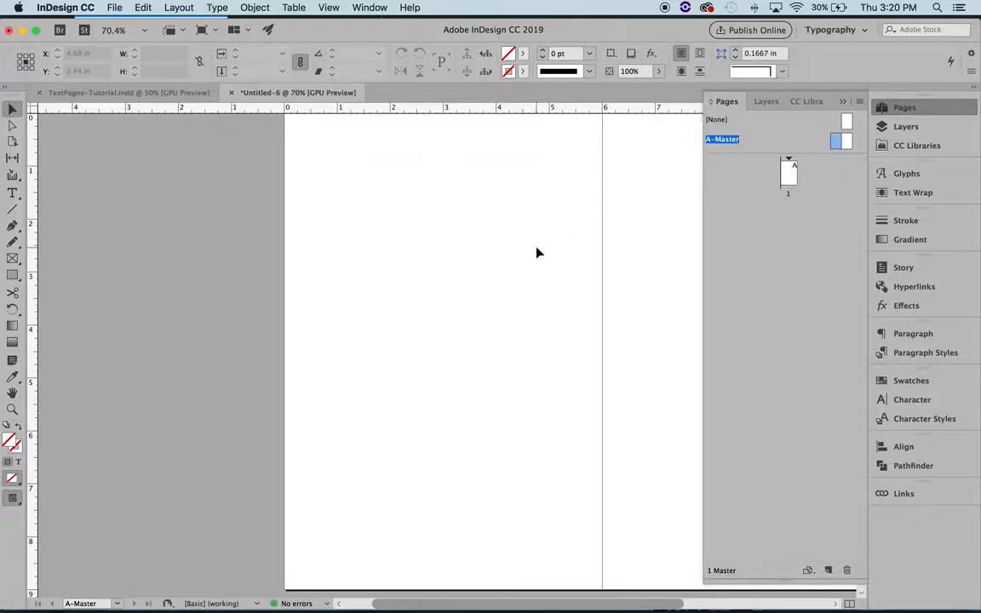
pyautogui.hscroll(5, 516, 252)
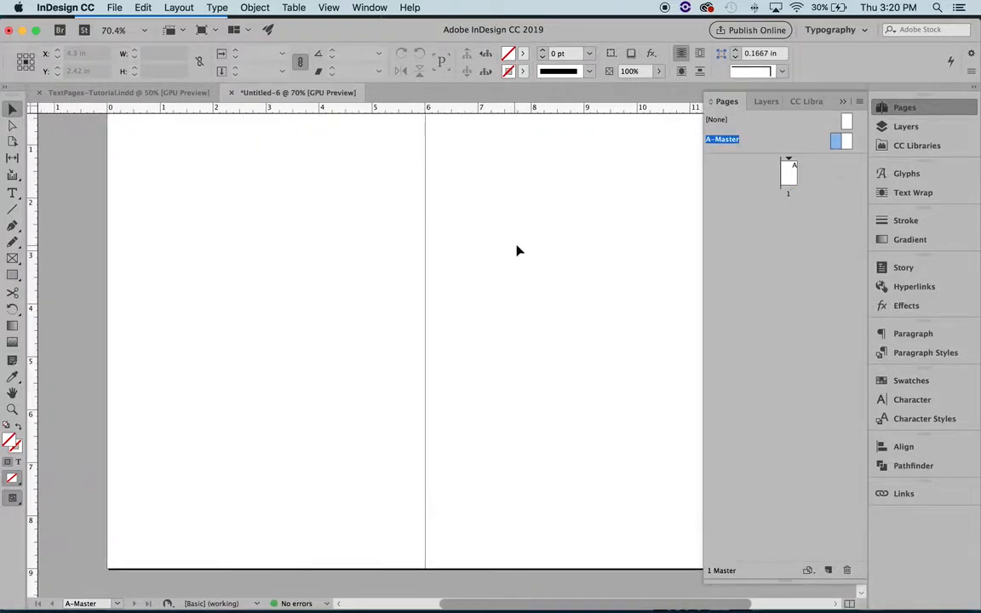
pyautogui.scroll(2, 467, 341)
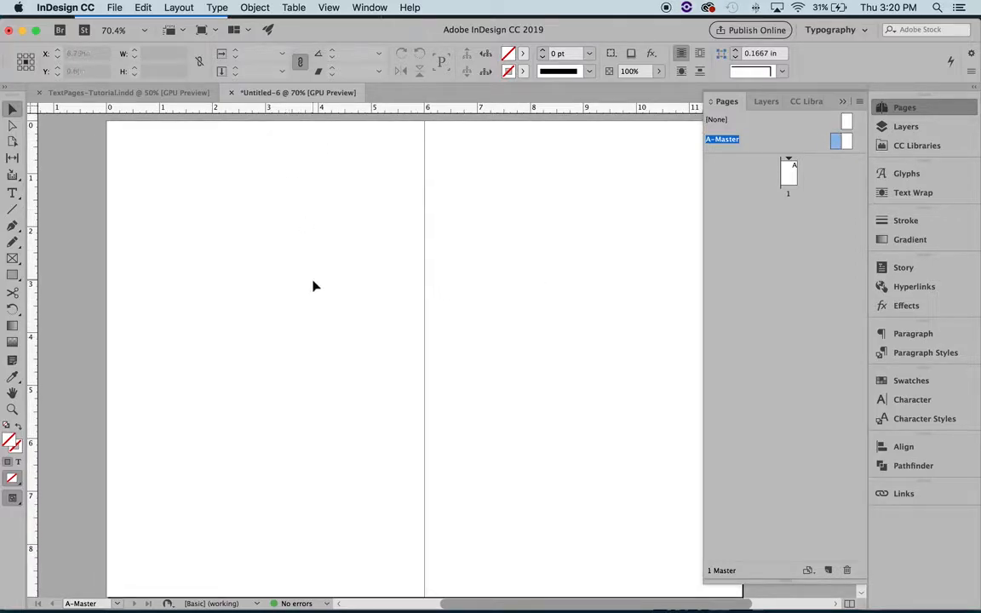
pyautogui.scroll(-1, 313, 285)
pyautogui.hscroll(2, 314, 287)
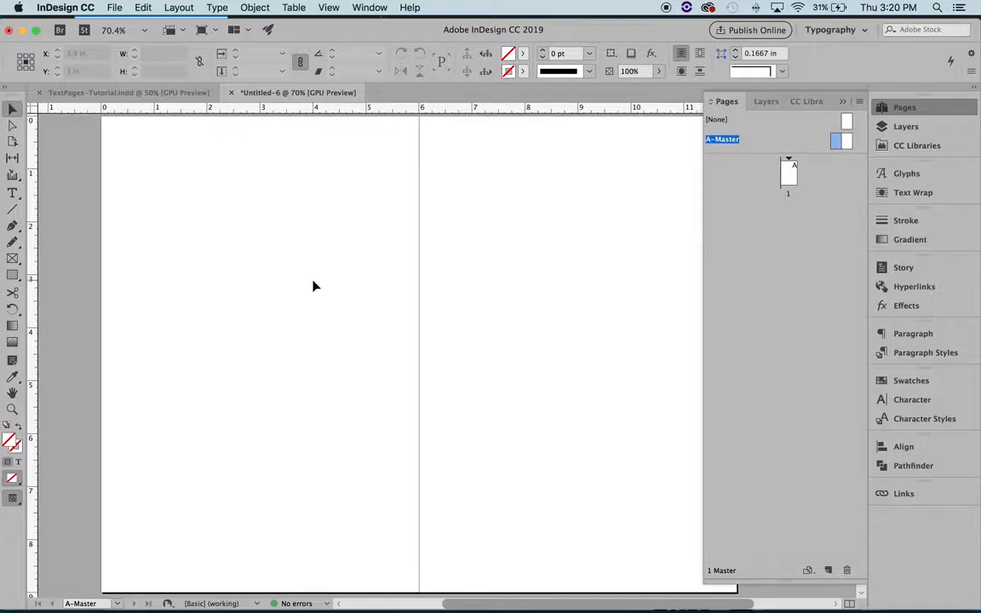
pyautogui.hscroll(2, 314, 286)
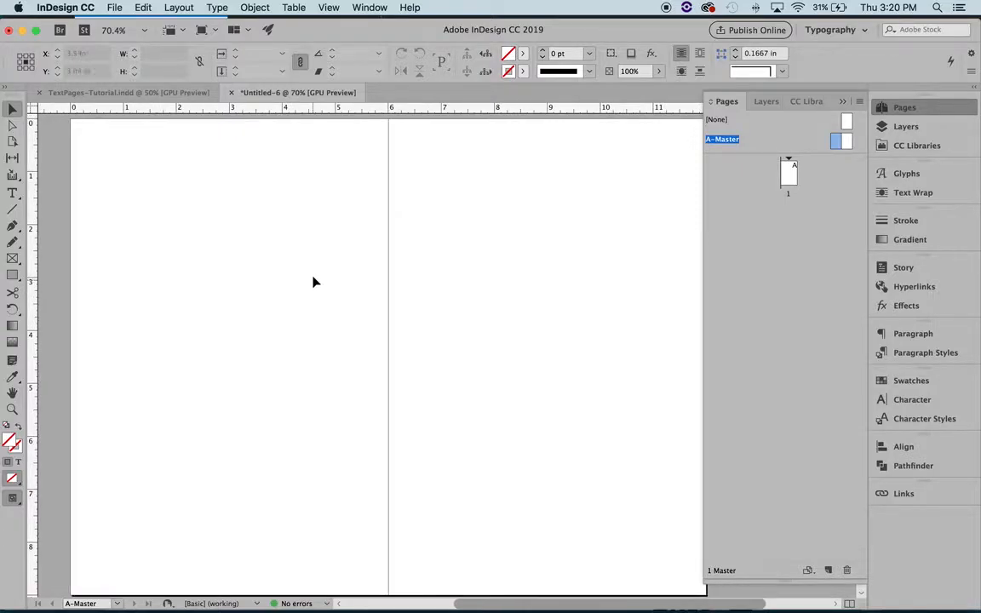
# Step: Switch to the TextPages-Tutorial.indd document and display its A-Master spread
pyautogui.click(126, 92)
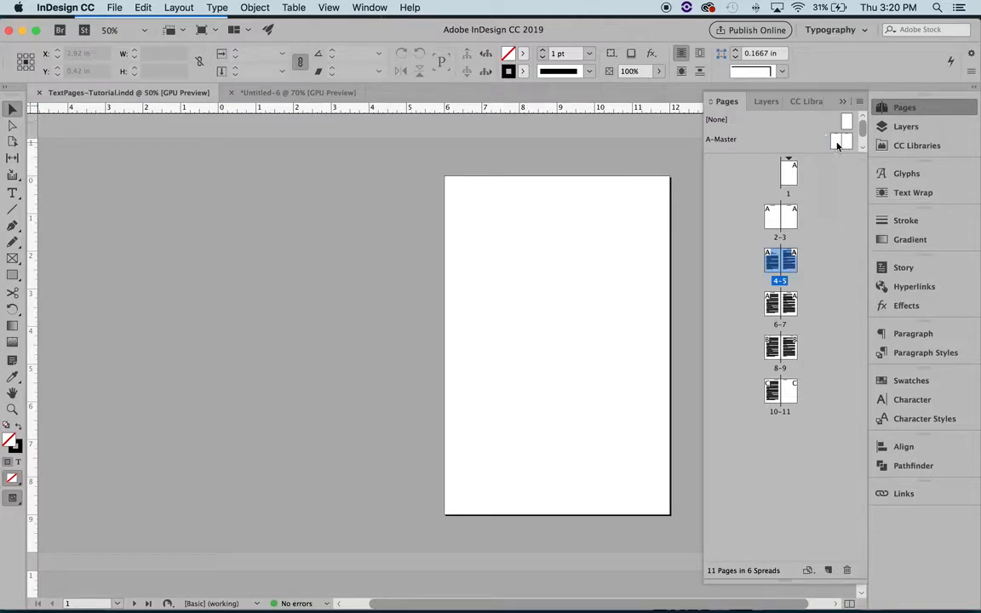
pyautogui.doubleClick(751, 139)
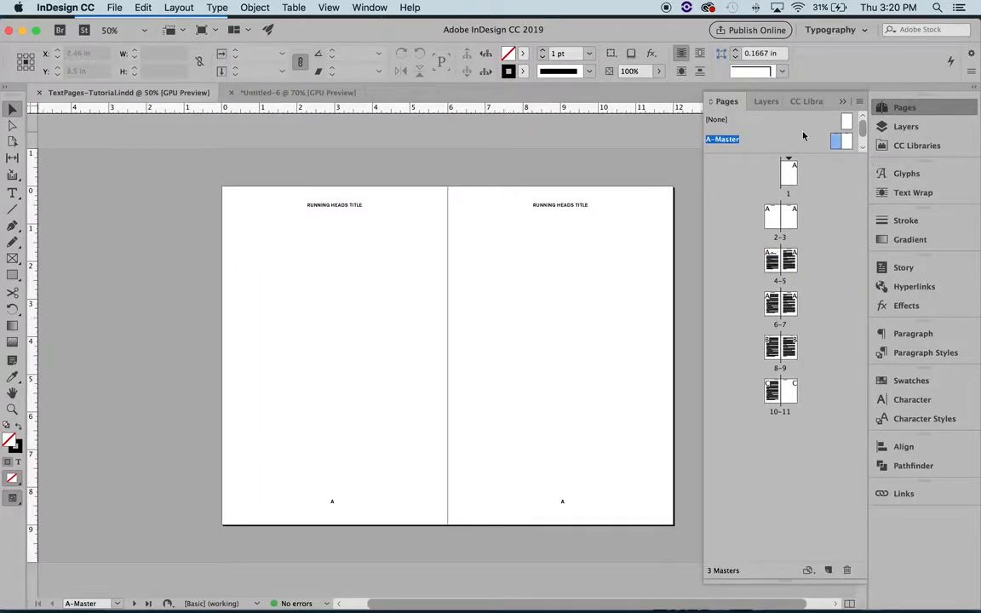
pyautogui.scroll(-3, 804, 147)
pyautogui.scroll(3, 803, 147)
pyautogui.hscroll(2, 403, 350)
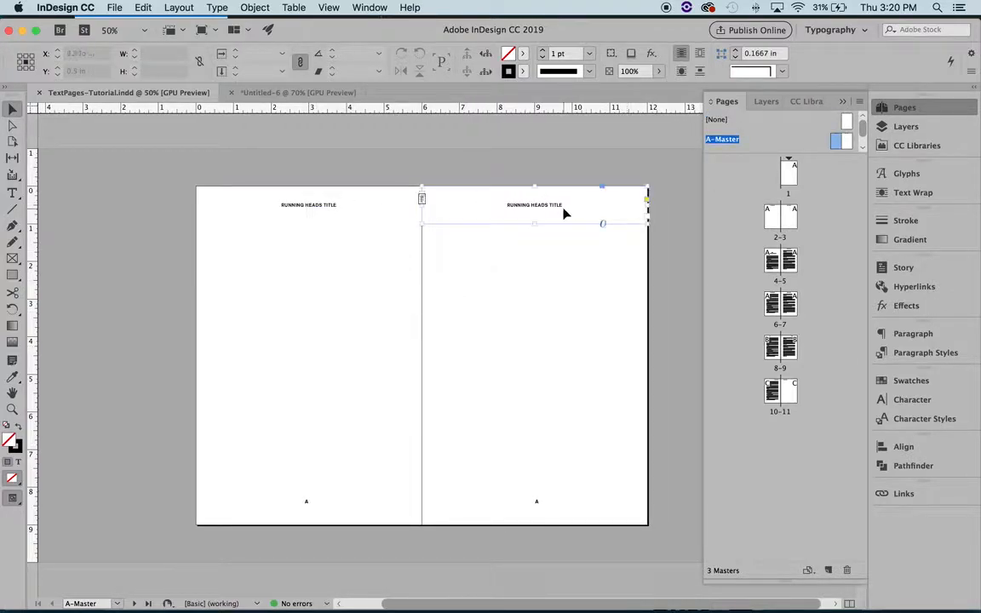
# Step: Inspect the running head and page number text frames on both pages of the A-Master spread
pyautogui.click(288, 211)
pyautogui.click(523, 212)
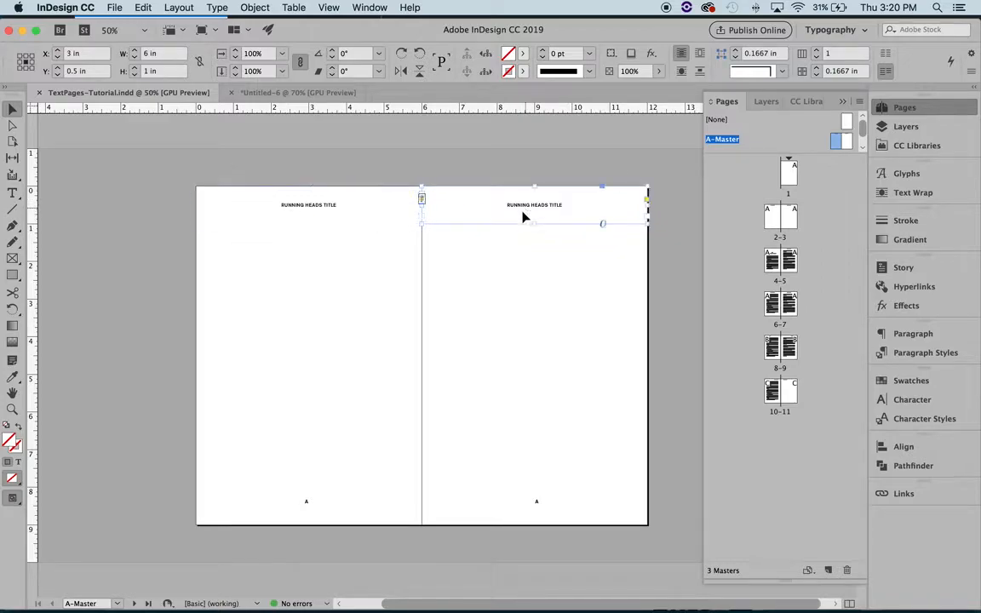
pyautogui.click(304, 508)
pyautogui.click(537, 507)
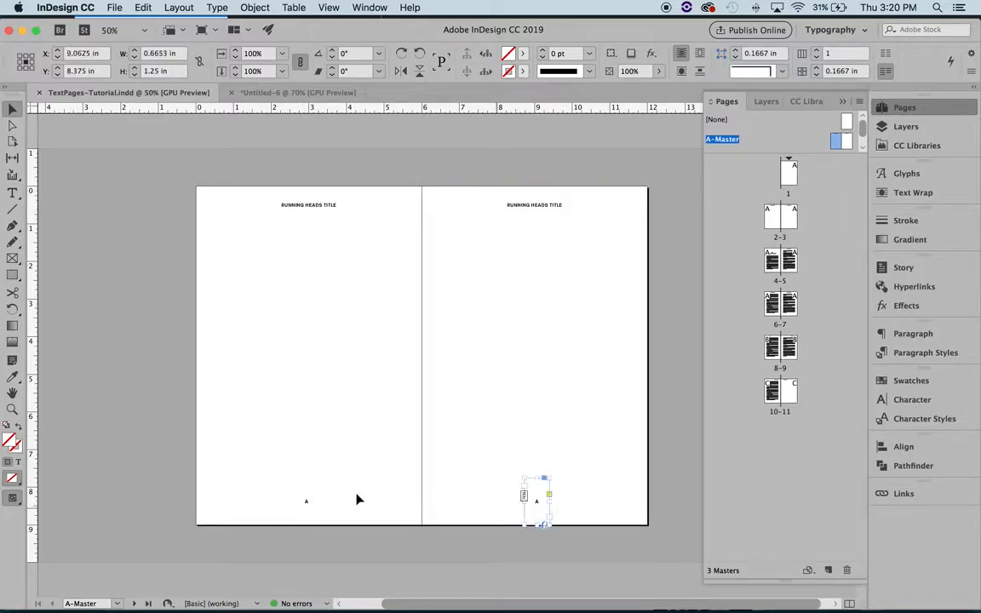
pyautogui.click(308, 507)
pyautogui.hscroll(-1, 424, 520)
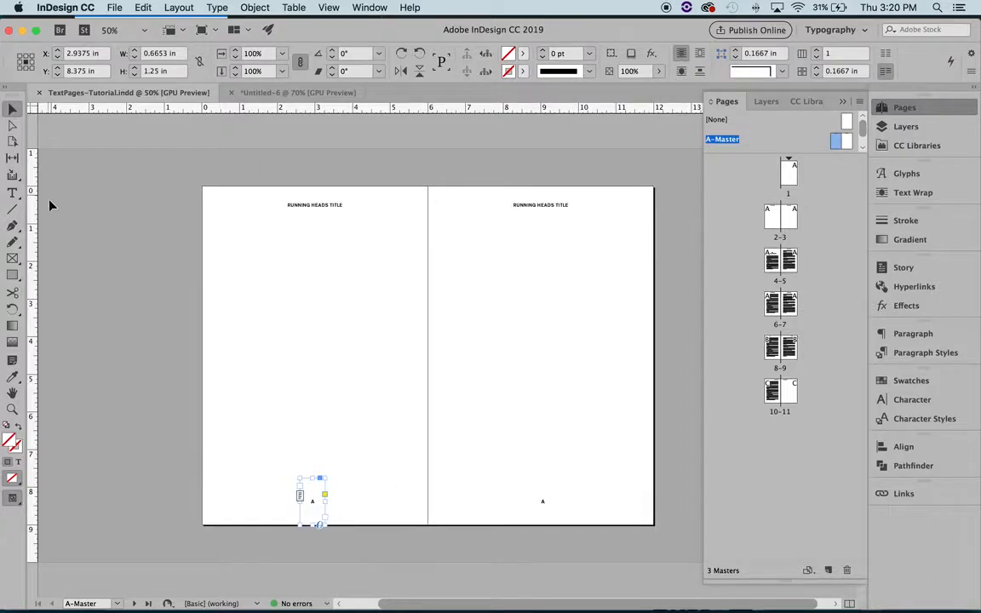
# Step: Select the A-Master left page's page number character and locate the Current Page Number marker among the special characters
pyautogui.click(13, 194)
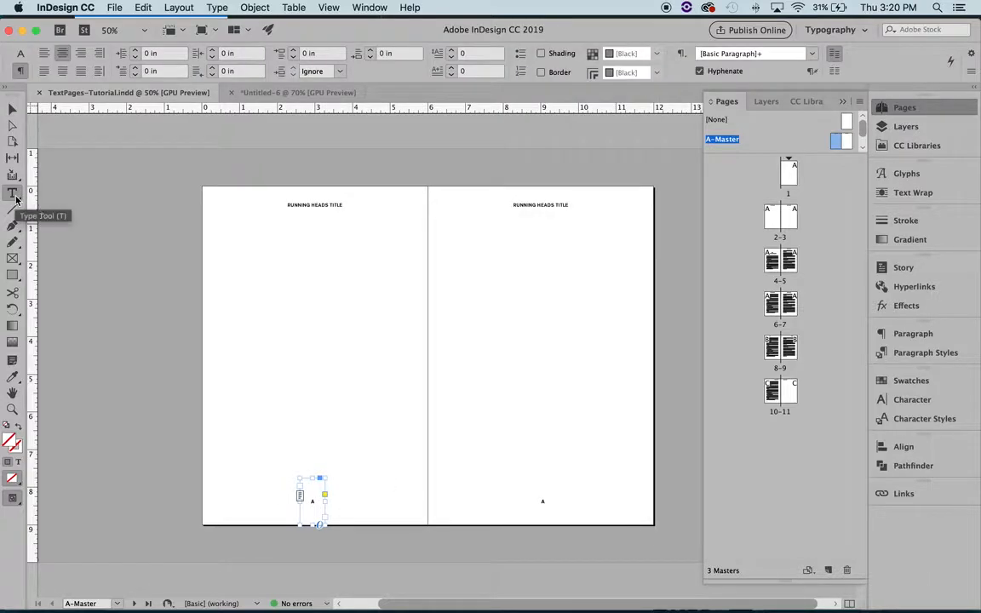
pyautogui.click(311, 503)
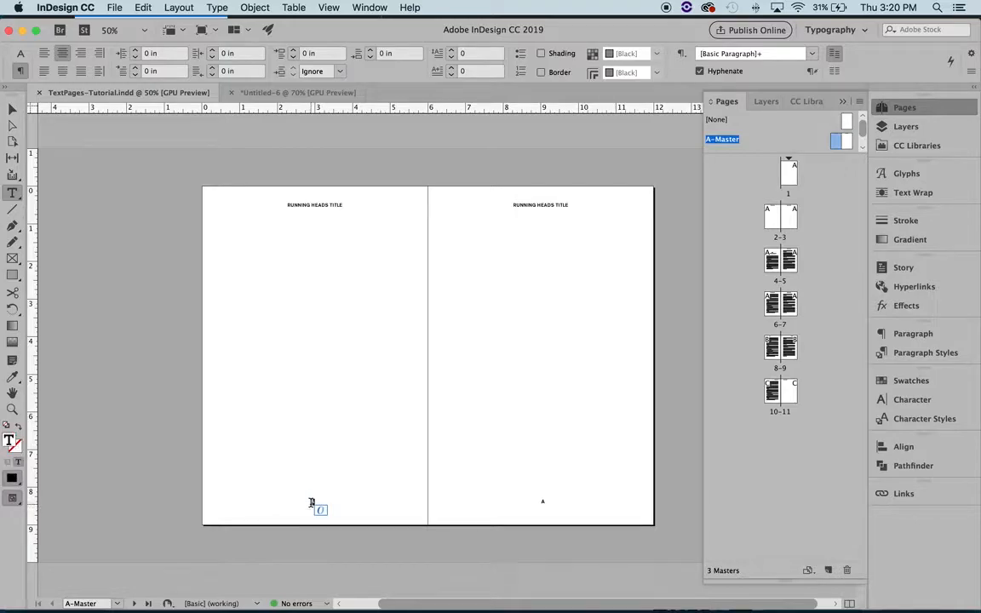
pyautogui.click(205, 8)
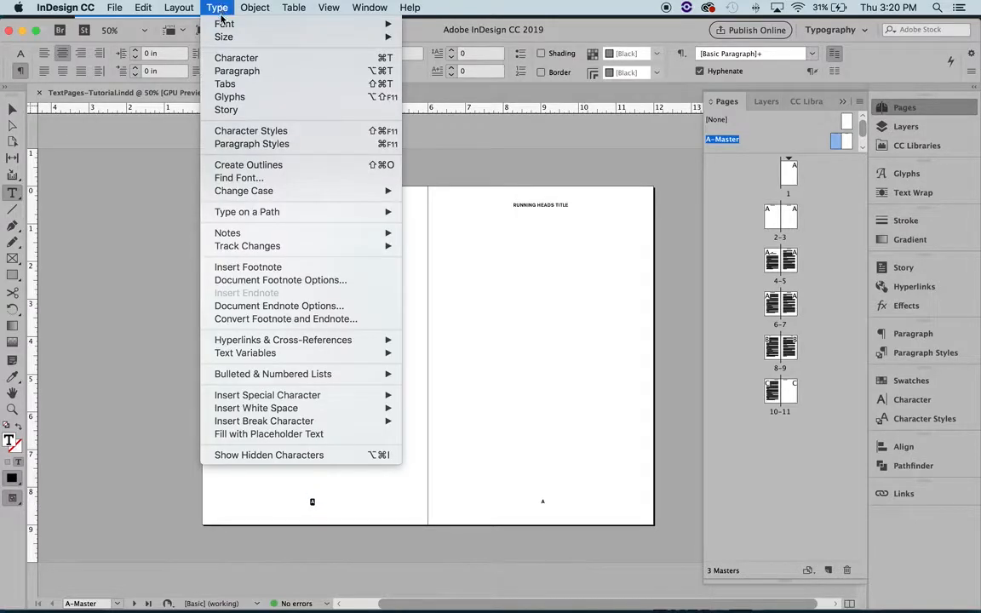
pyautogui.moveTo(320, 398)
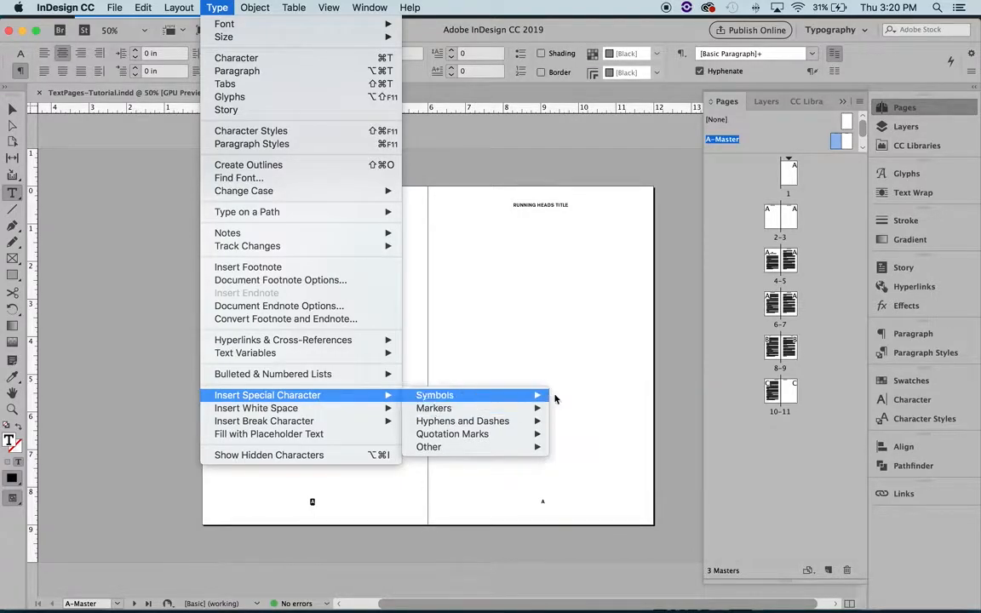
pyautogui.moveTo(528, 409)
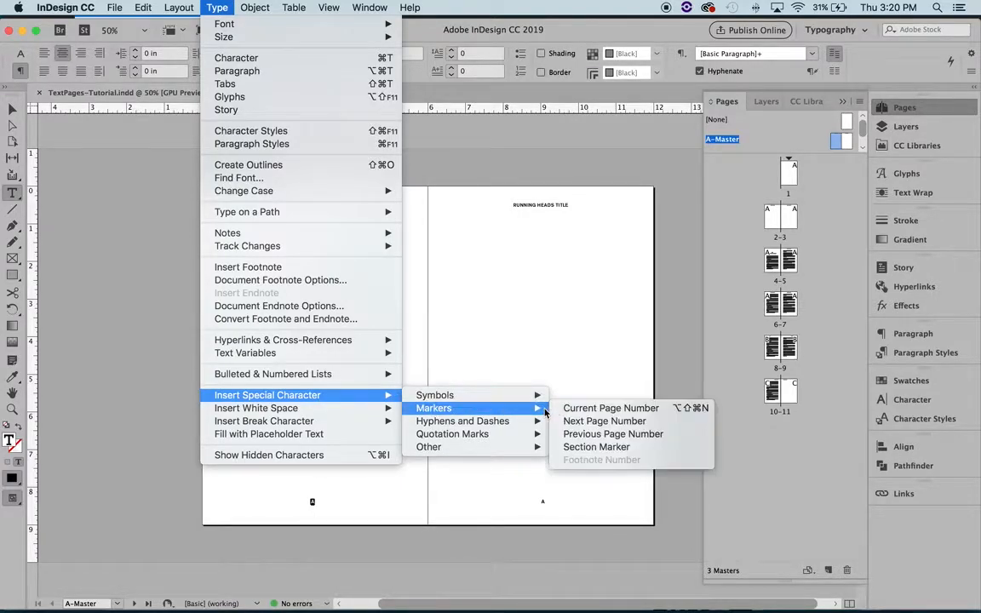
pyautogui.click(596, 409)
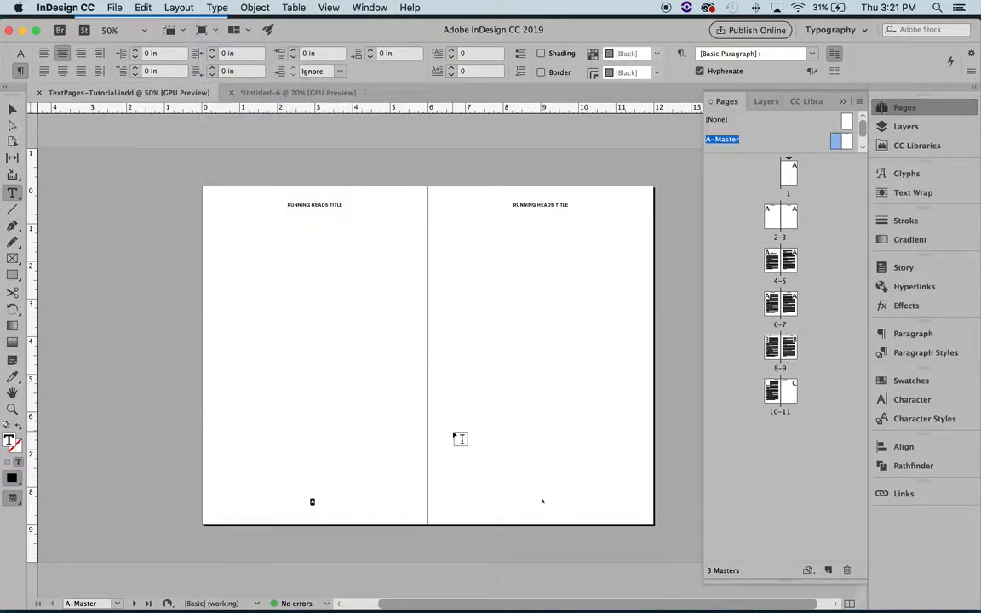
pyautogui.click(456, 438)
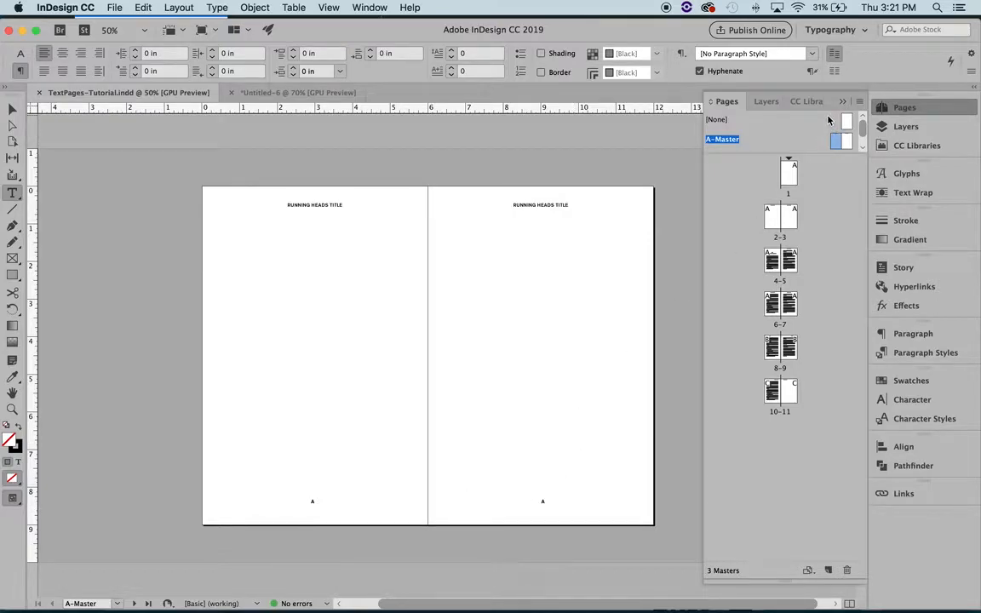
# Step: Open the B-Master and C-Master spreads to compare how their running heads and page numbers are placed
pyautogui.scroll(-2, 828, 120)
pyautogui.doubleClick(754, 128)
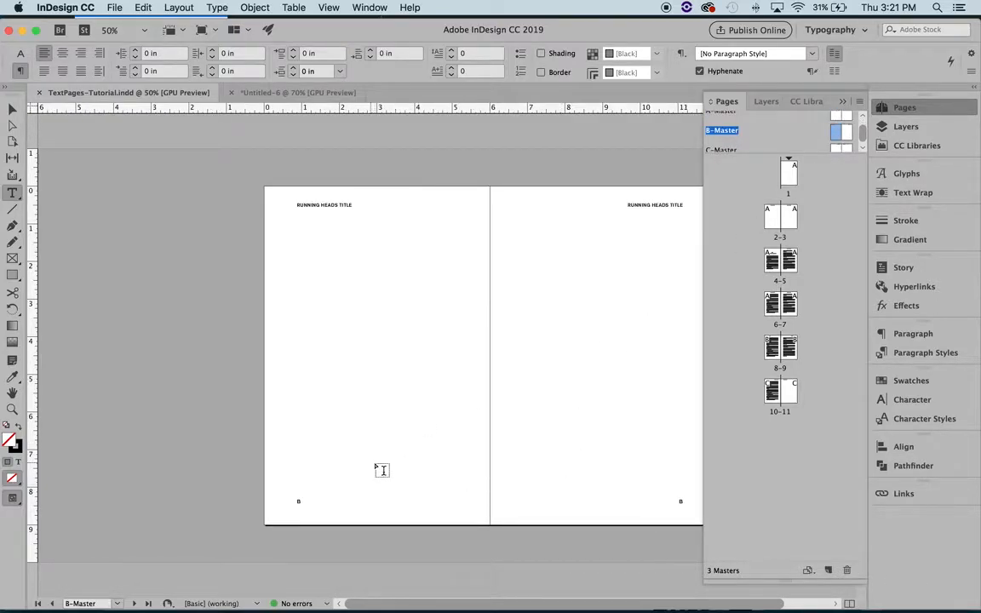
pyautogui.hscroll(3, 382, 470)
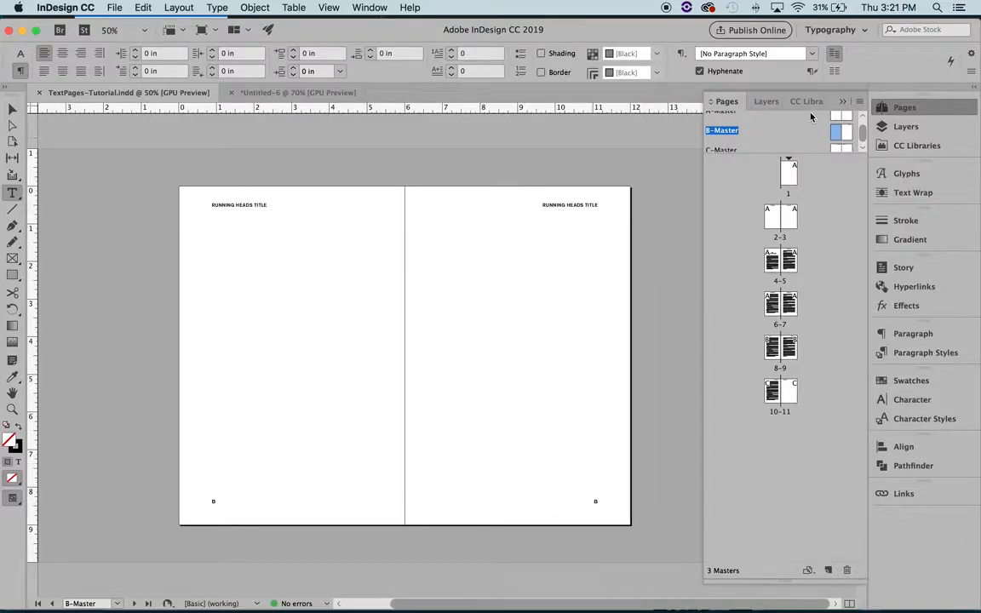
pyautogui.scroll(-1, 821, 134)
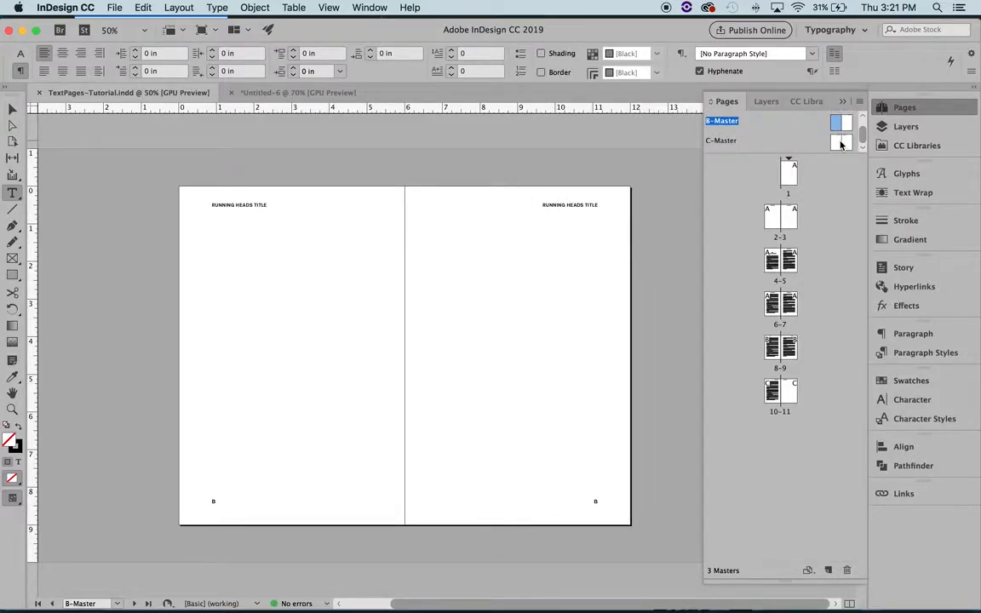
pyautogui.doubleClick(754, 138)
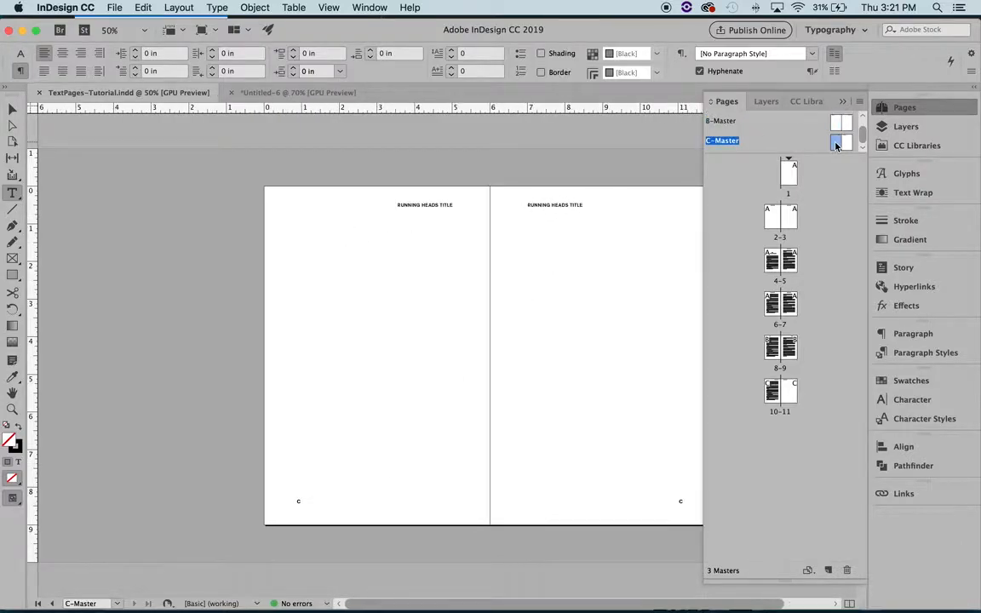
# Step: Look through document spreads 2-3 to 10-11 to see how the applied masters' headers and page numbers appear
pyautogui.doubleClick(774, 224)
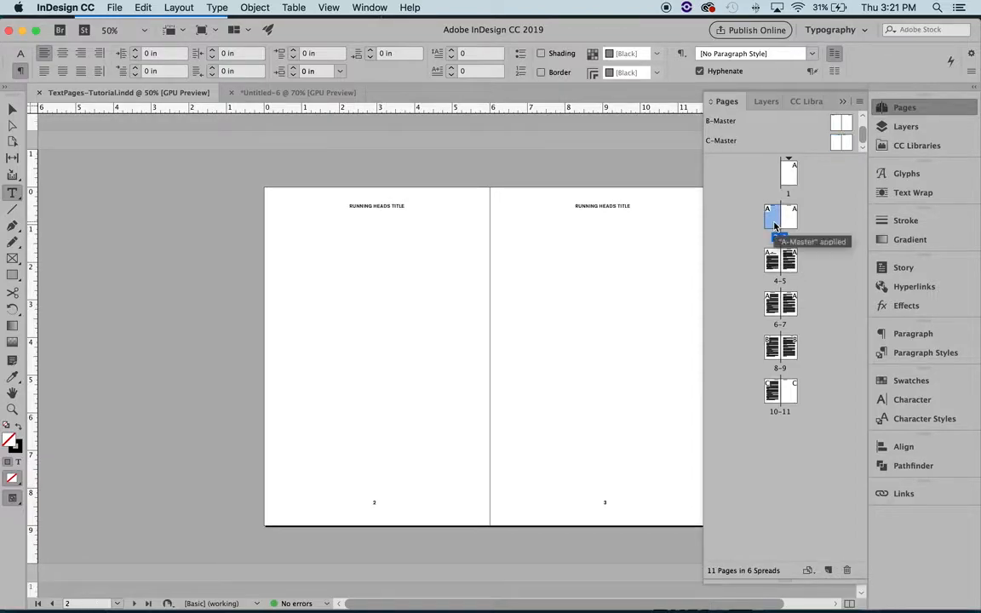
pyautogui.doubleClick(773, 269)
pyautogui.scroll(-5, 460, 533)
pyautogui.scroll(-10, 550, 467)
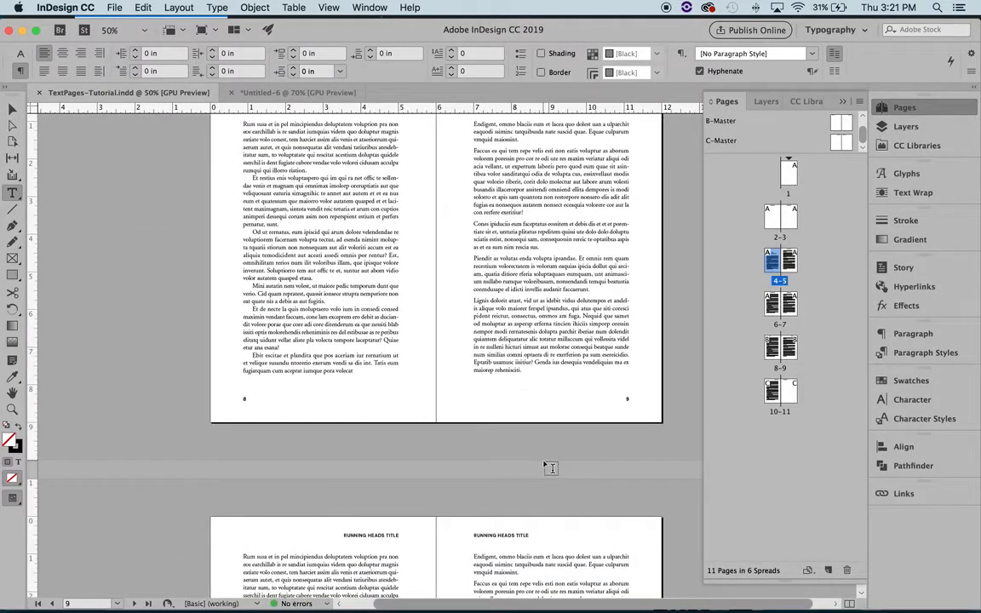
pyautogui.scroll(-5, 383, 429)
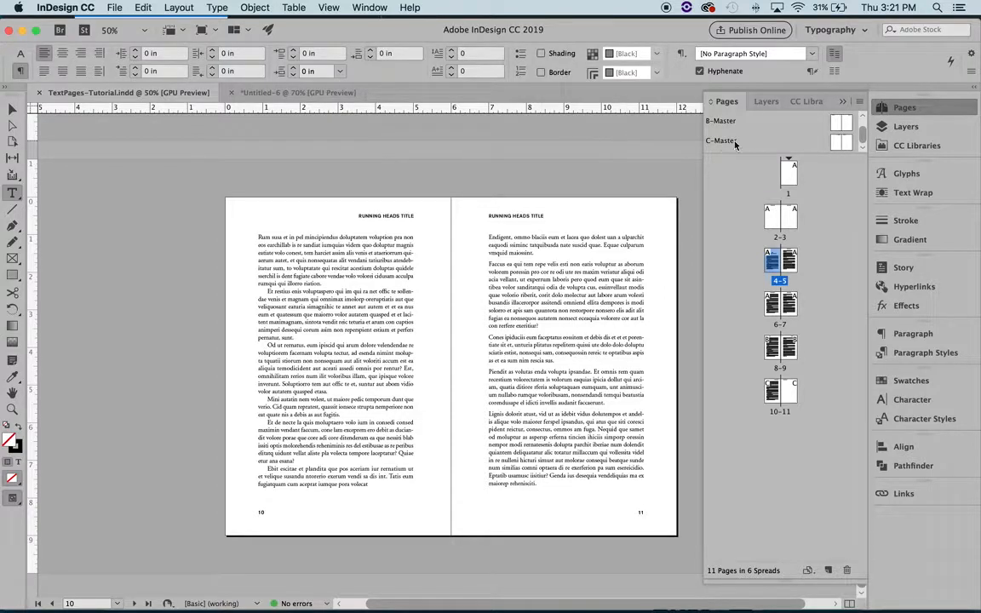
# Step: Override the master items on pages 2-3 and delete the running heads and page numbers from both pages
pyautogui.doubleClick(780, 218)
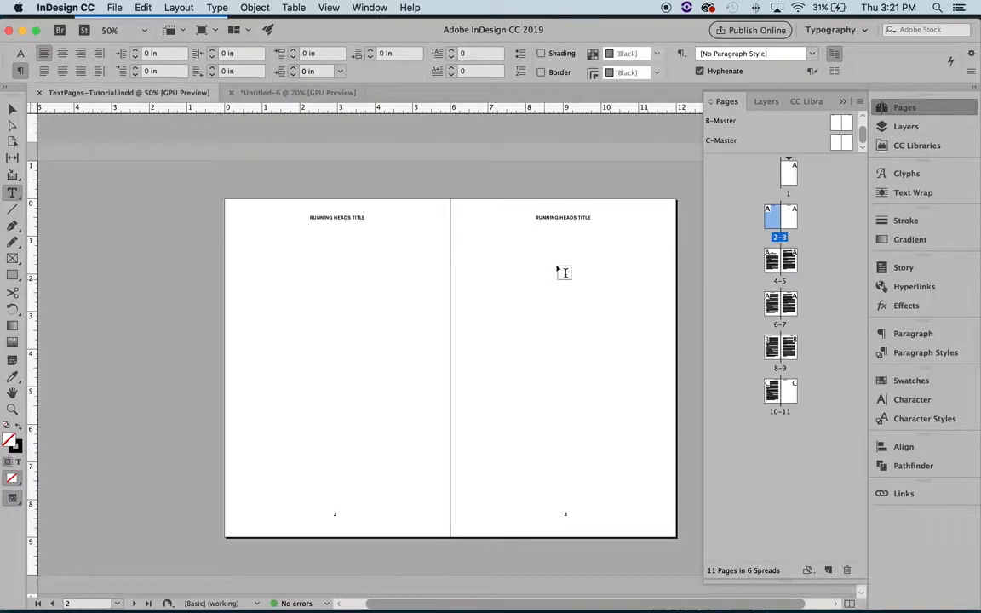
pyautogui.click(12, 109)
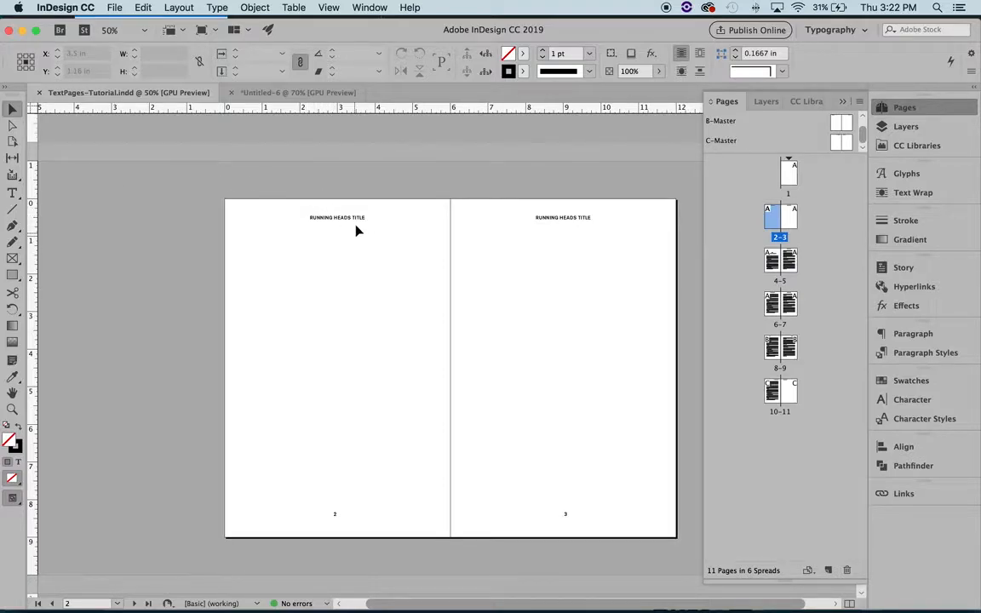
pyautogui.hscroll(2, 347, 242)
pyautogui.scroll(2, 348, 242)
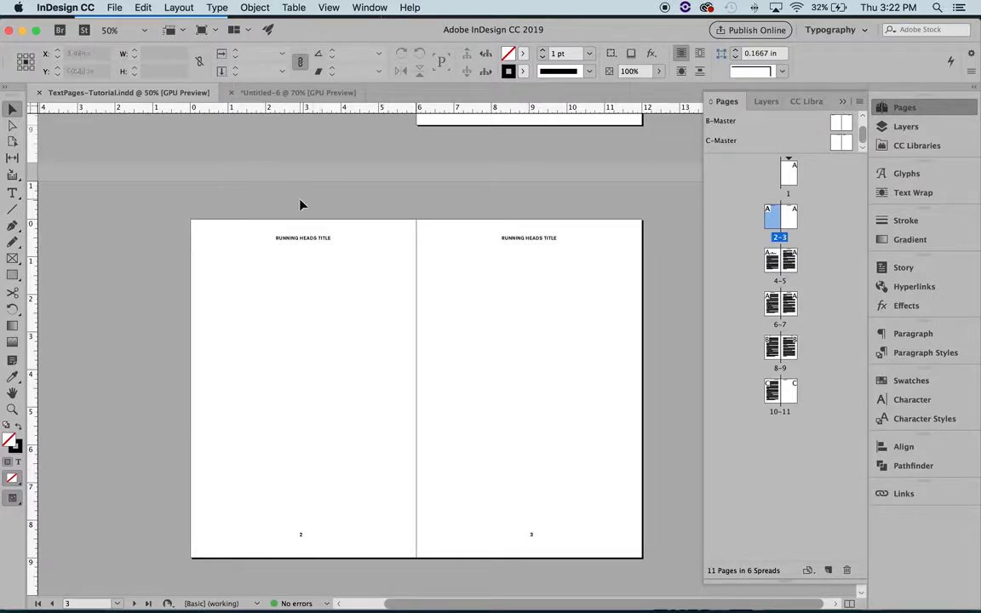
pyautogui.keyDown('shift'); pyautogui.keyDown('super'); pyautogui.click(312, 253); pyautogui.keyUp('super'); pyautogui.keyUp('shift')
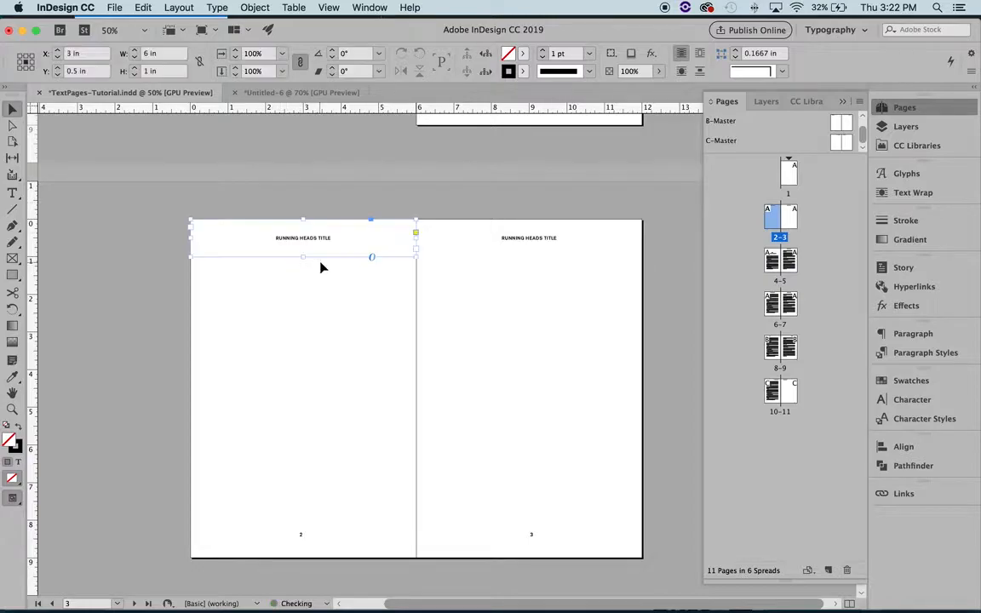
pyautogui.moveTo(248, 193); pyautogui.dragTo(618, 284)
pyautogui.moveTo(266, 462); pyautogui.dragTo(605, 550)
pyautogui.press('Delete')
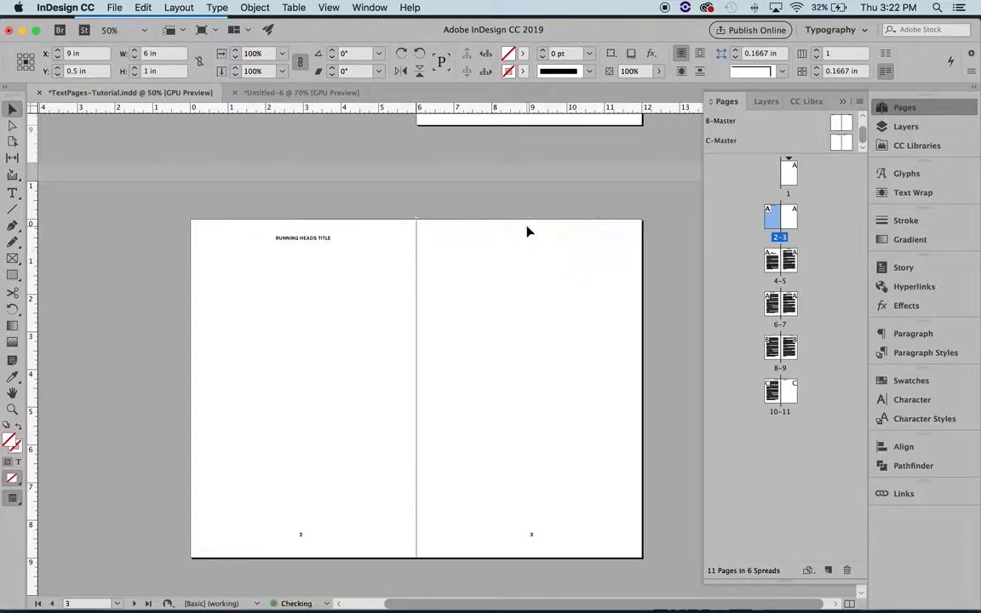
pyautogui.moveTo(221, 187); pyautogui.dragTo(351, 290)
pyautogui.press('Delete')
pyautogui.moveTo(267, 454); pyautogui.dragTo(574, 561)
pyautogui.press('Delete')
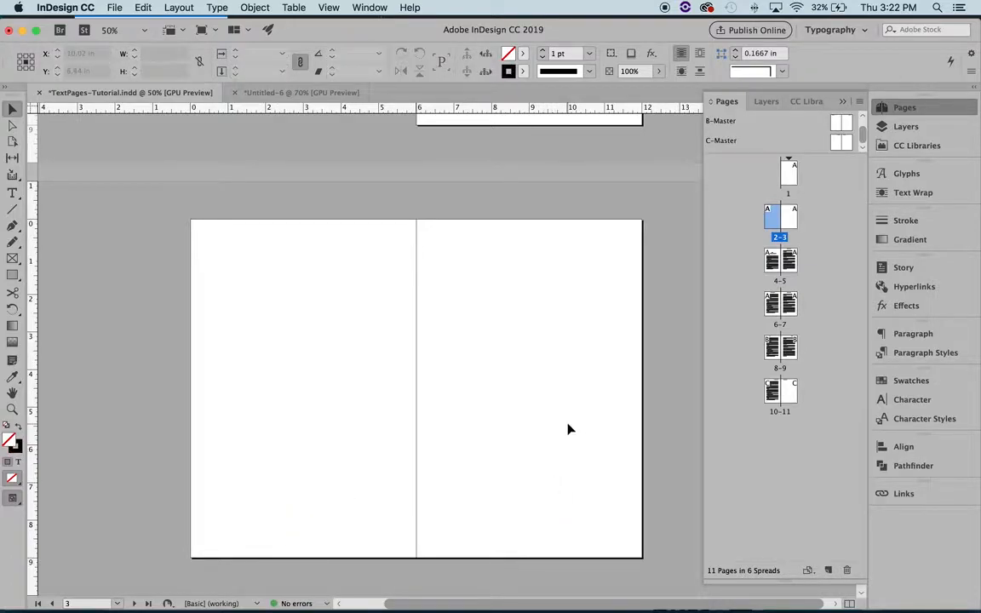
# Step: Check pages 1 to 3 and the chapter-opening spread on pages 4-5 for running heads and page numbers
pyautogui.scroll(8, 567, 427)
pyautogui.scroll(3, 569, 428)
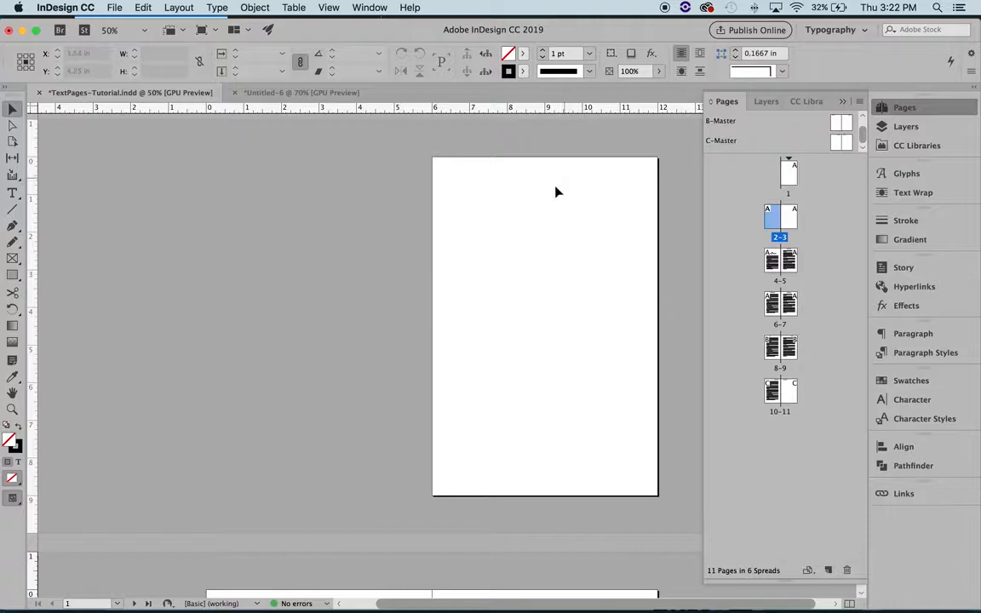
pyautogui.scroll(-10, 554, 335)
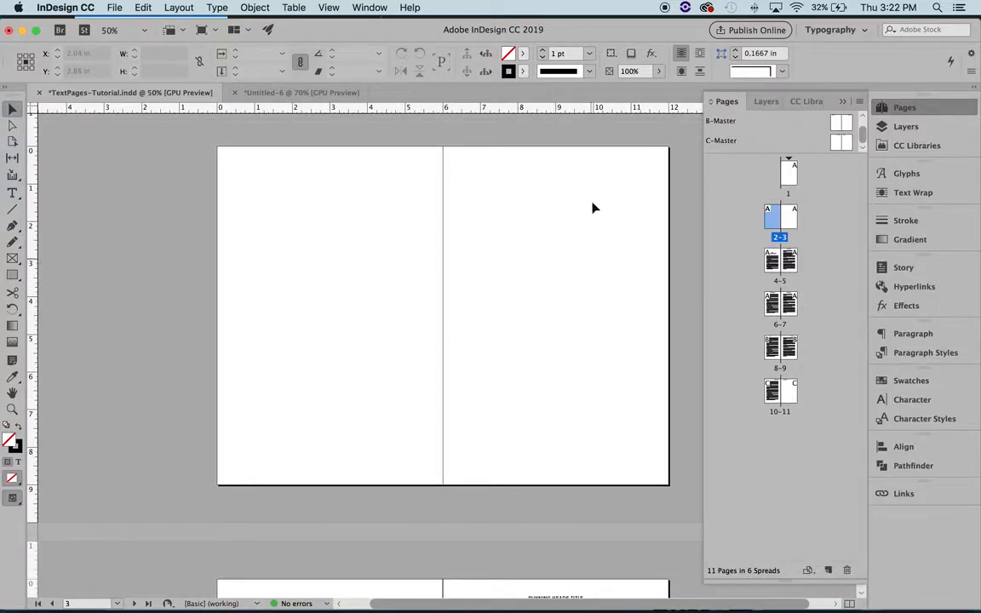
pyautogui.scroll(-10, 535, 304)
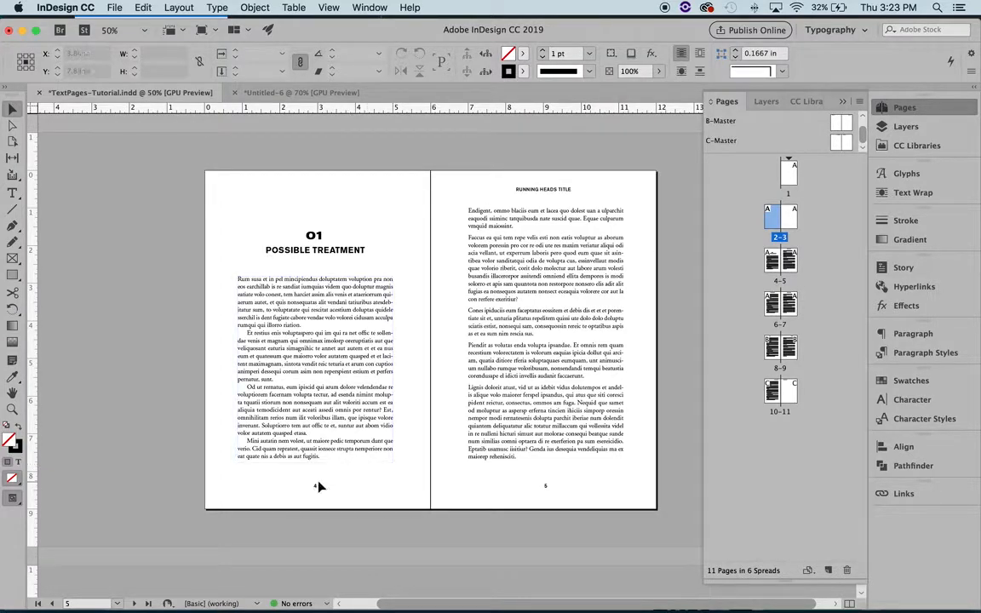
pyautogui.hscroll(-1, 382, 485)
pyautogui.scroll(-1, 382, 485)
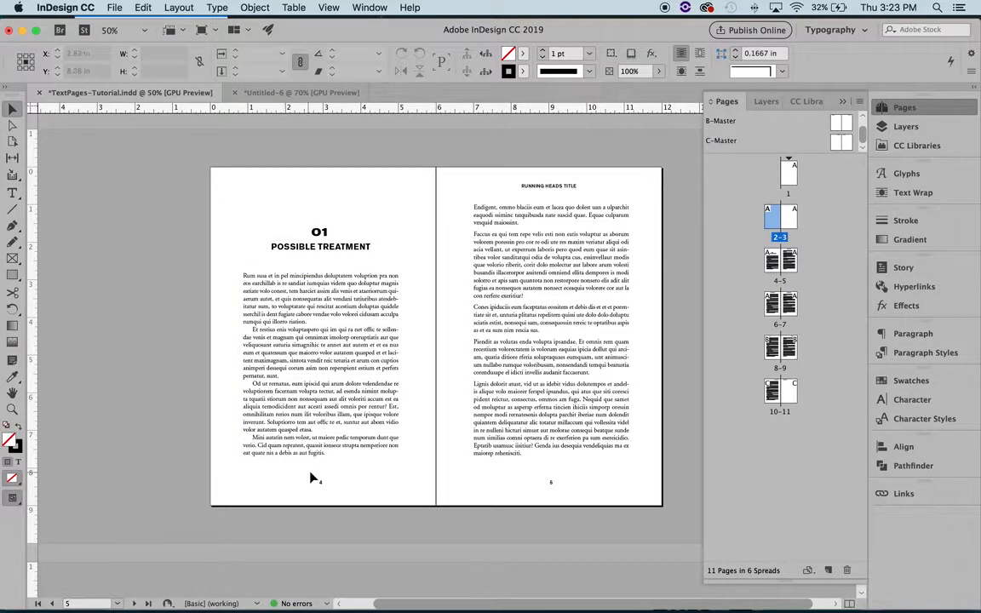
# Step: Override the page number frame on page 4 and try to replace its number with 45
pyautogui.moveTo(302, 470); pyautogui.dragTo(352, 502)
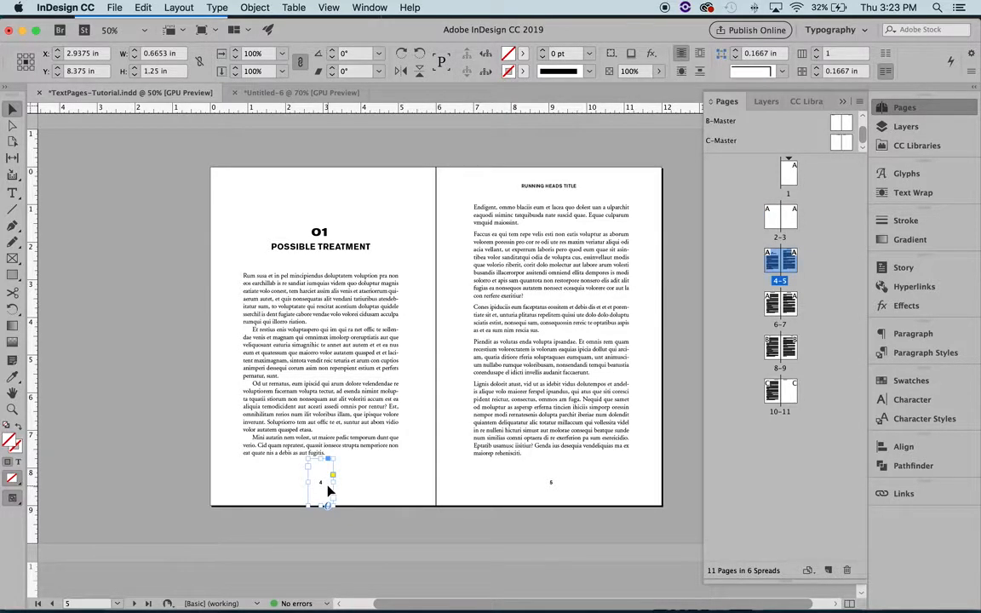
pyautogui.doubleClick(320, 482)
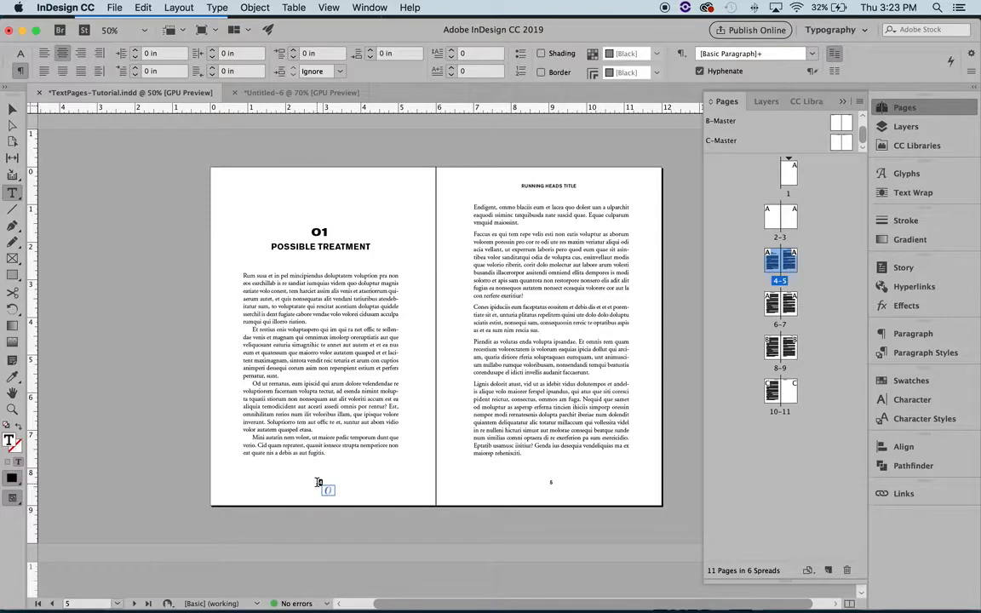
pyautogui.write('45')
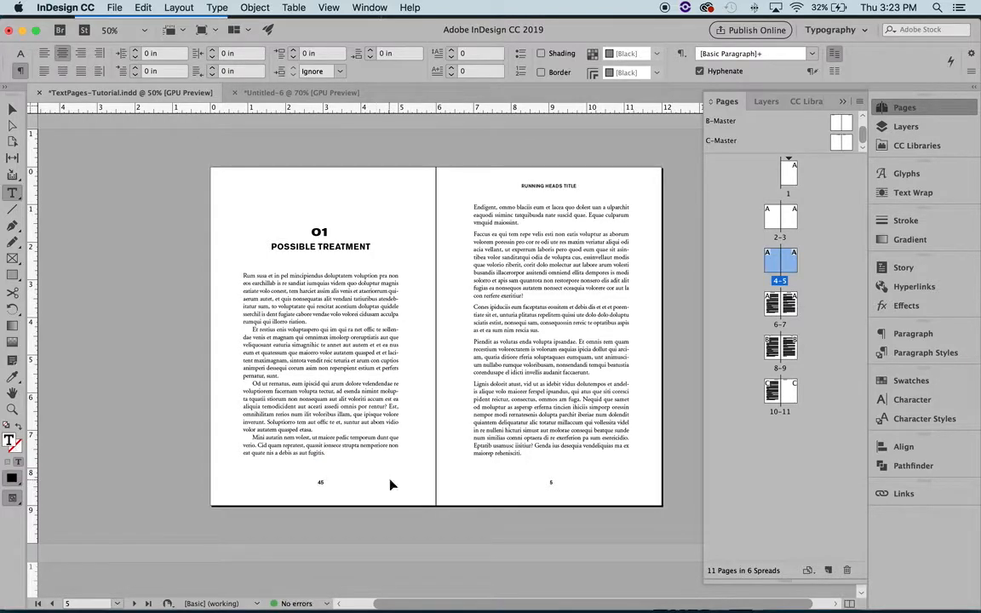
pyautogui.click(391, 542)
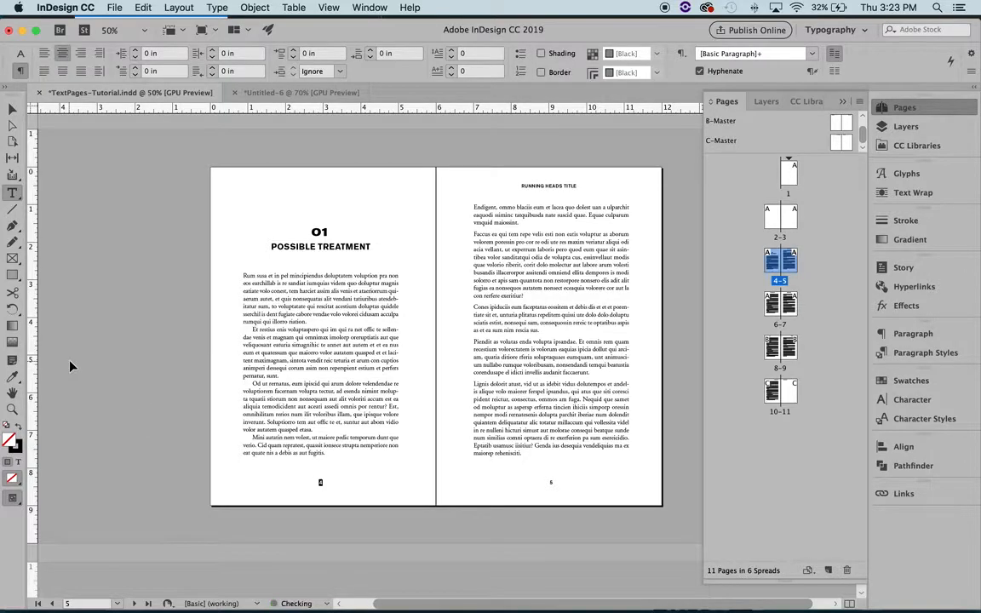
pyautogui.press('v')
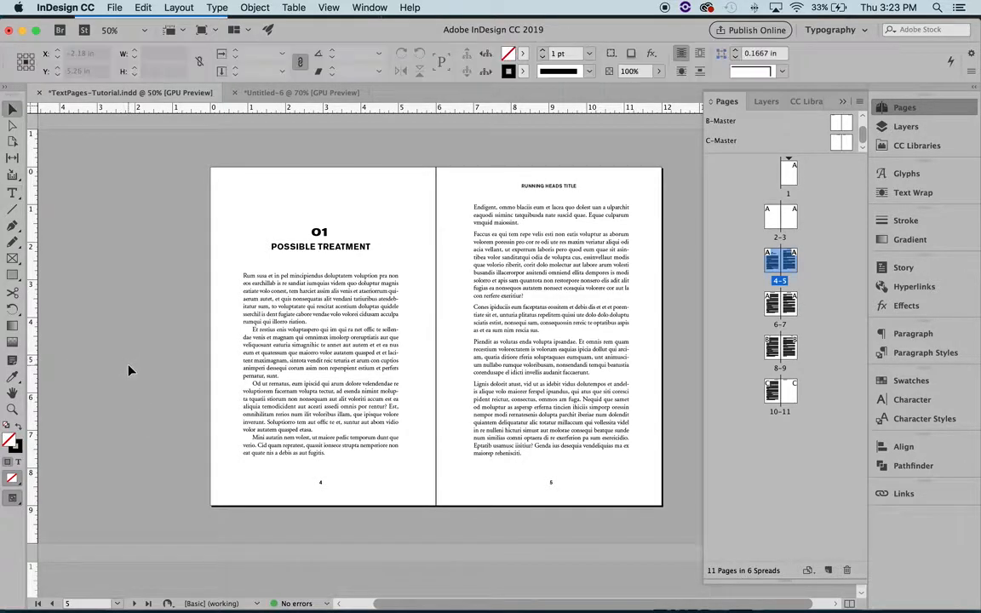
pyautogui.scroll(2, 379, 293)
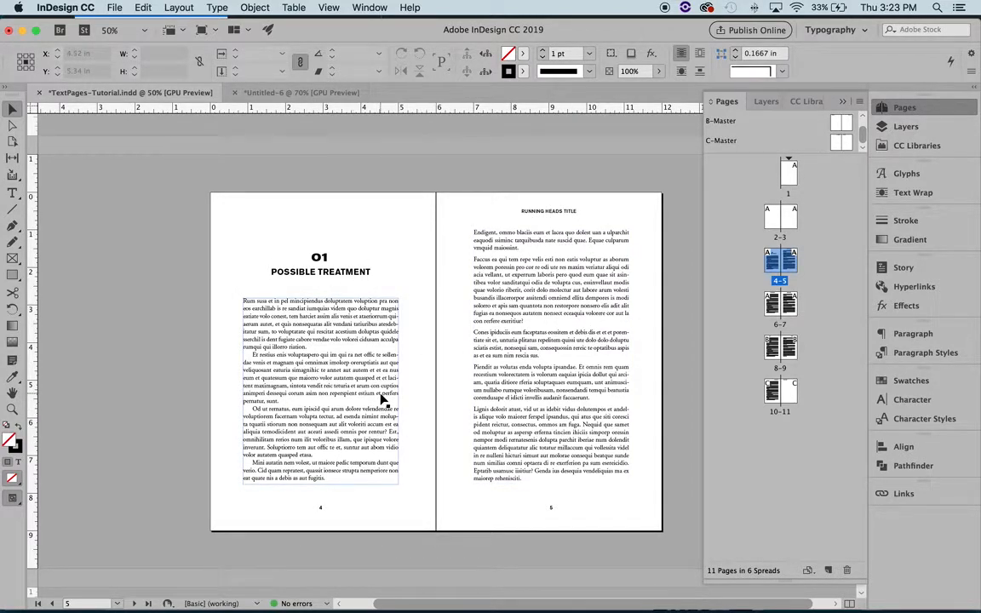
pyautogui.scroll(-1, 383, 398)
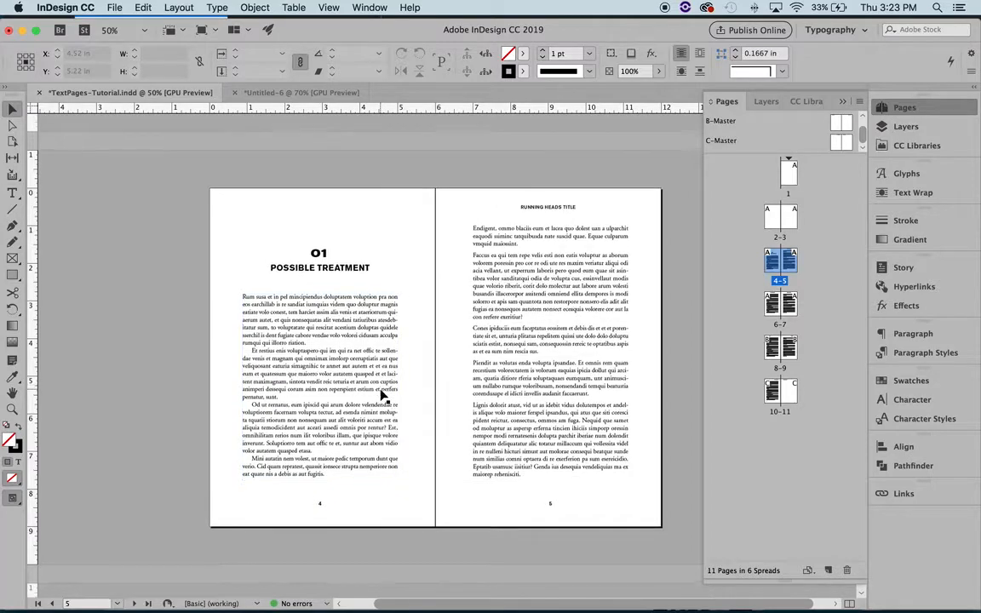
pyautogui.scroll(-3, 383, 397)
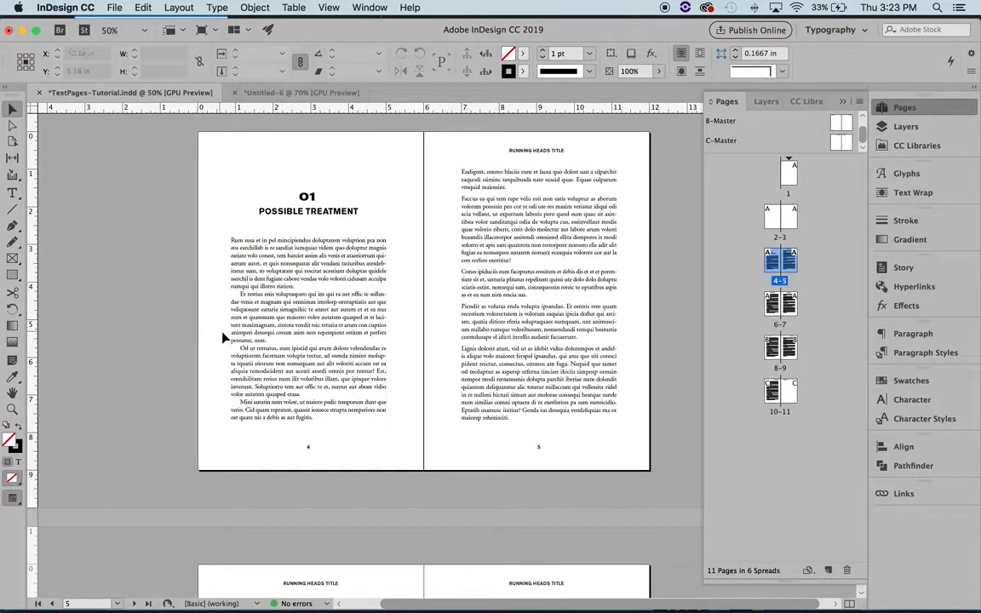
# Step: Check the first-line indent of the second body paragraph on page 4 in the paragraph settings
pyautogui.click(287, 343)
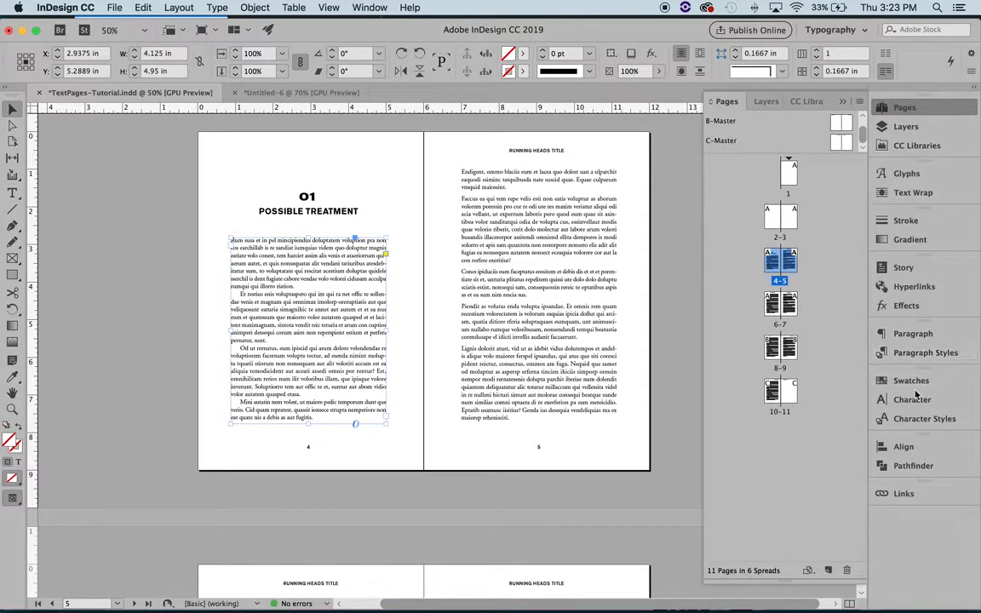
pyautogui.click(916, 335)
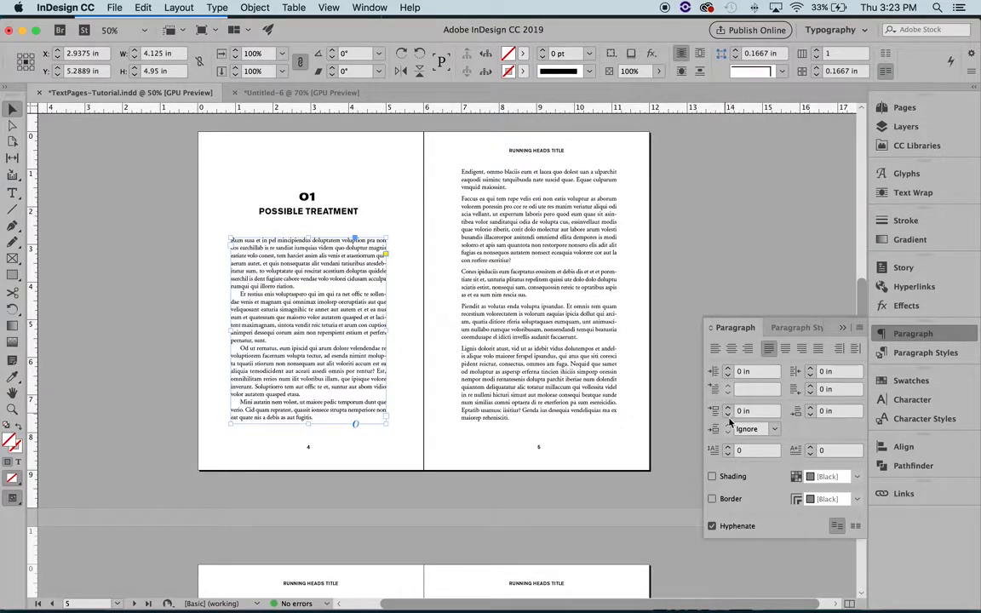
pyautogui.click(753, 389)
pyautogui.click(417, 294)
pyautogui.click(11, 193)
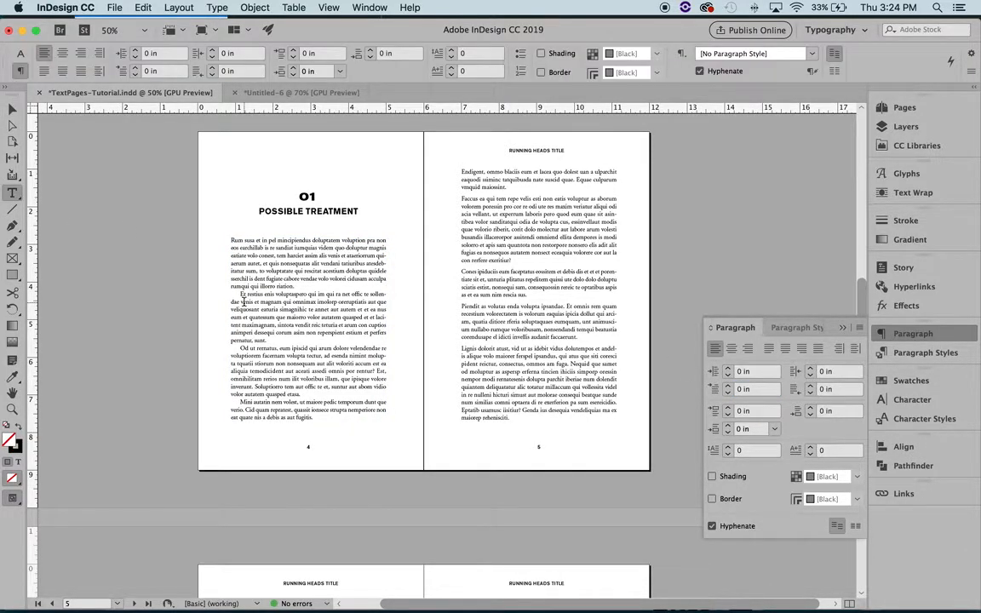
pyautogui.click(241, 294)
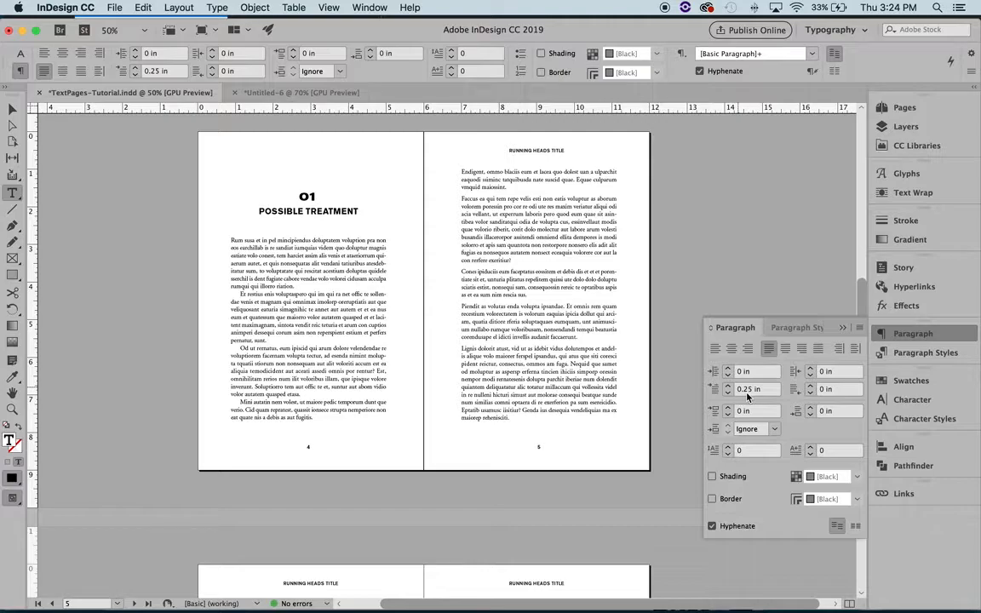
# Step: Check the first-line indent of the opening paragraph on page 4, then deselect the text frame
pyautogui.click(230, 241)
pyautogui.click(13, 109)
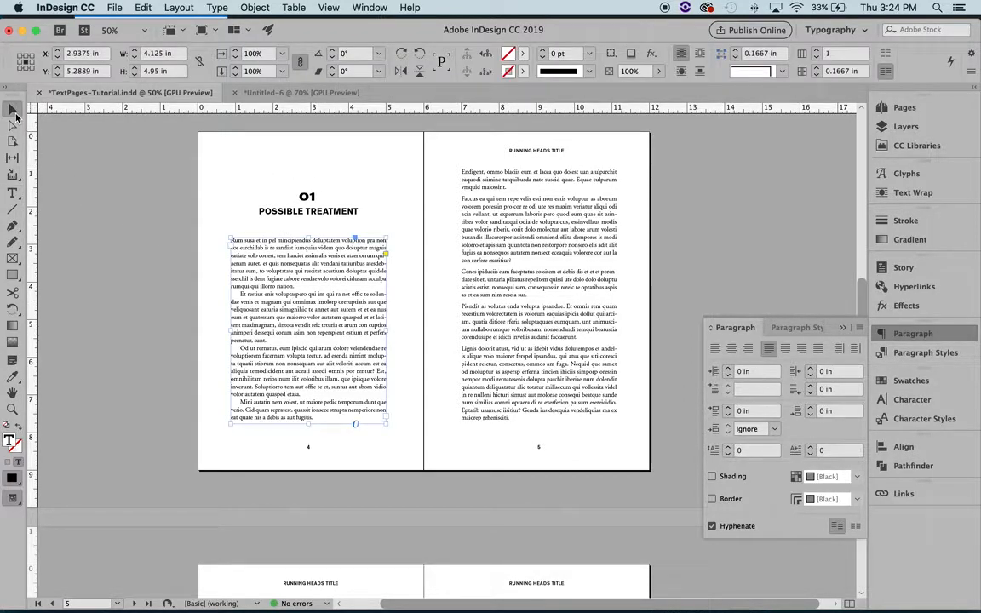
pyautogui.click(97, 209)
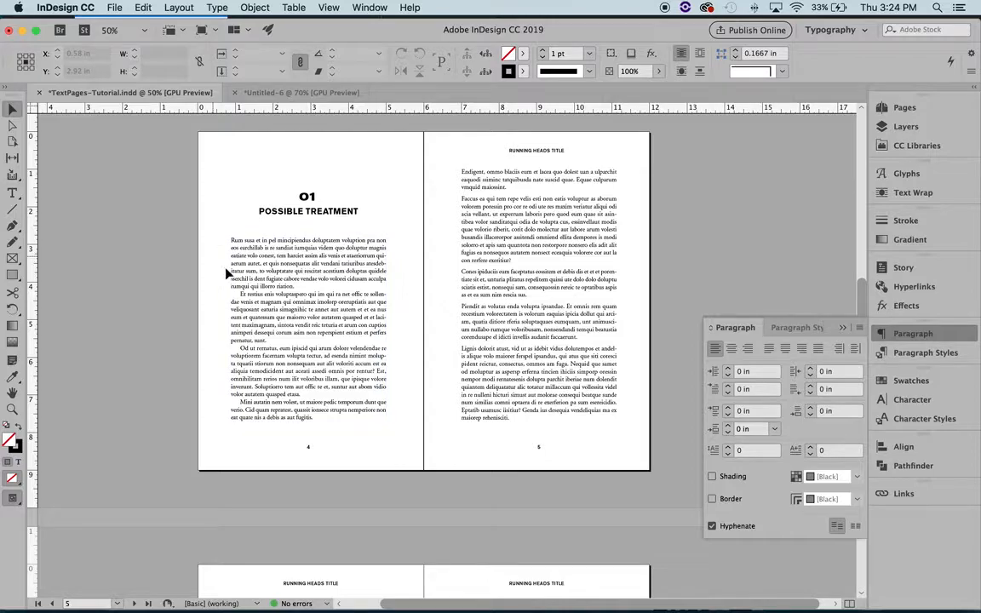
pyautogui.click(13, 194)
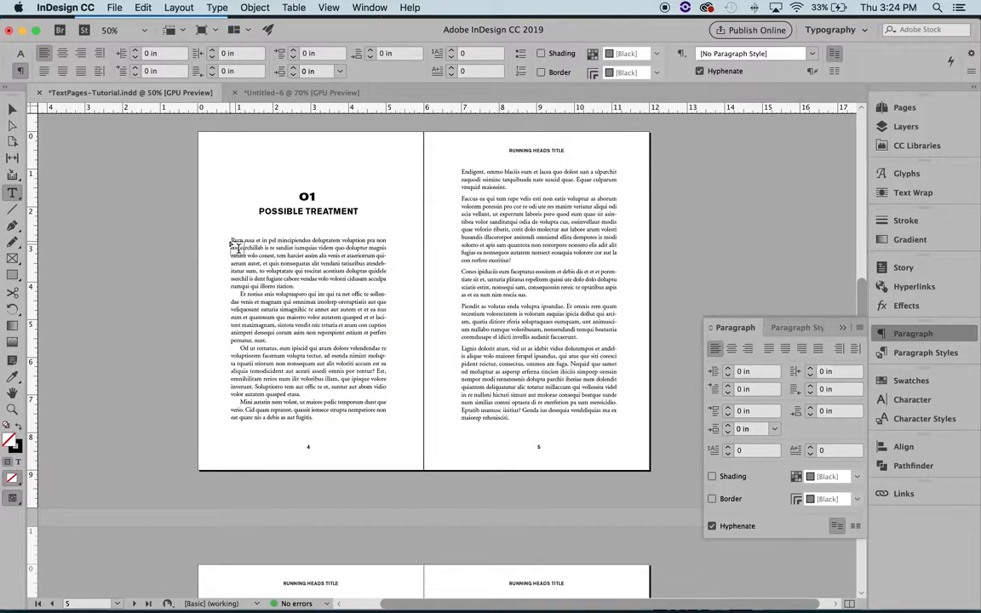
pyautogui.click(231, 240)
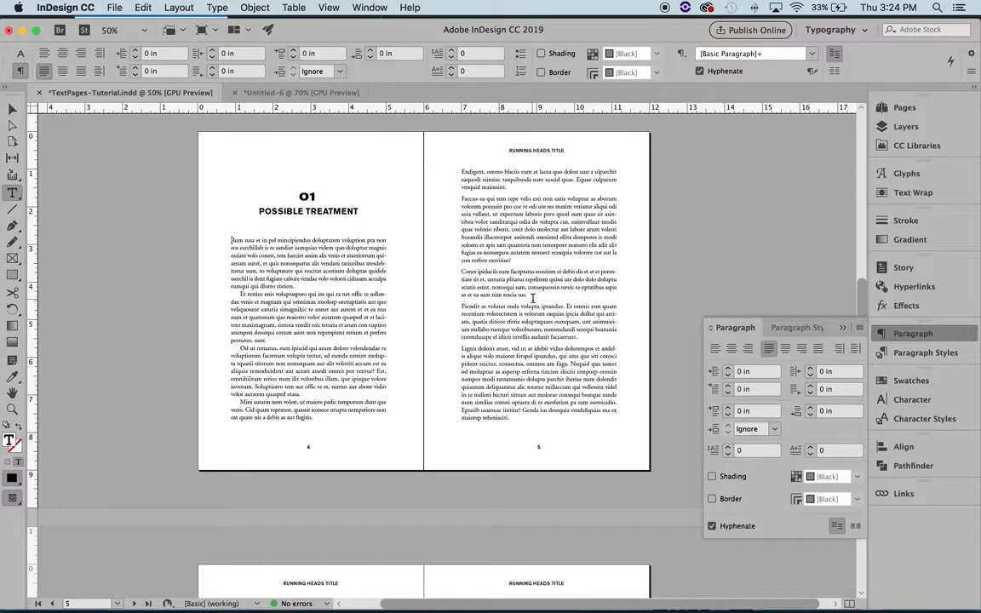
pyautogui.click(12, 109)
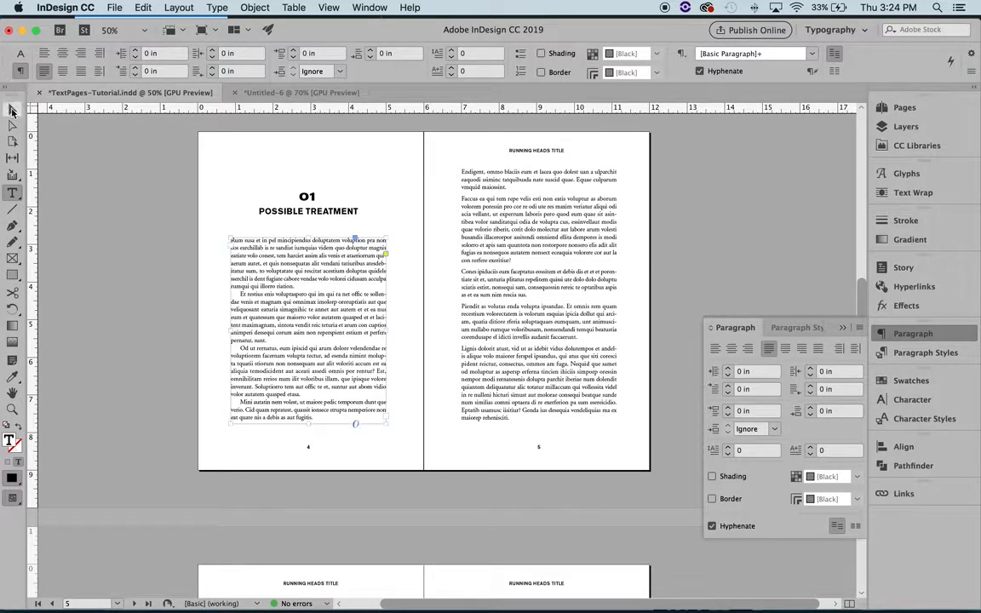
pyautogui.click(88, 178)
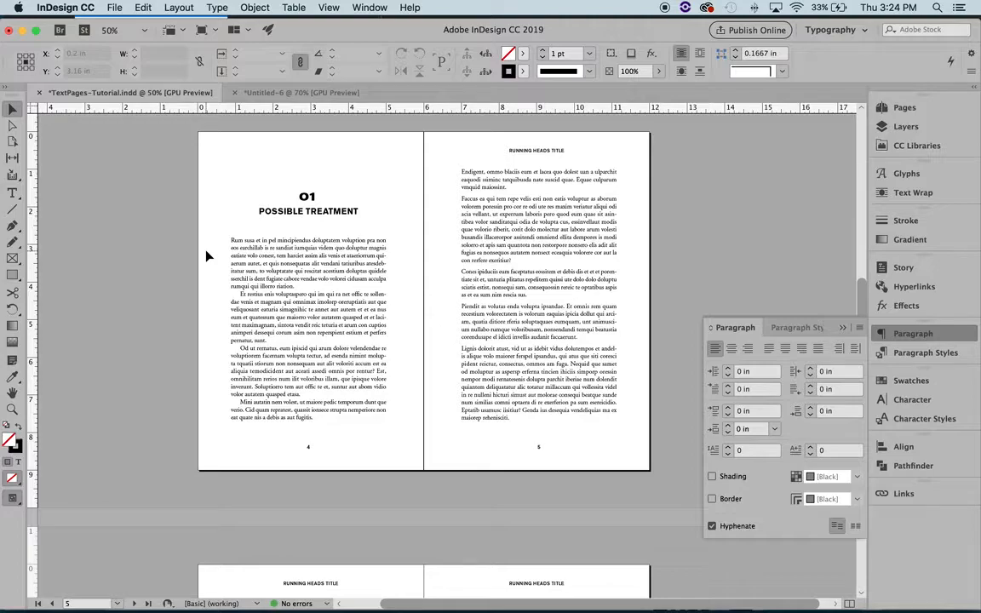
# Step: Inspect the chapter title frame and body text frame on page 4 and the body text frame on page 5
pyautogui.scroll(-1, 295, 402)
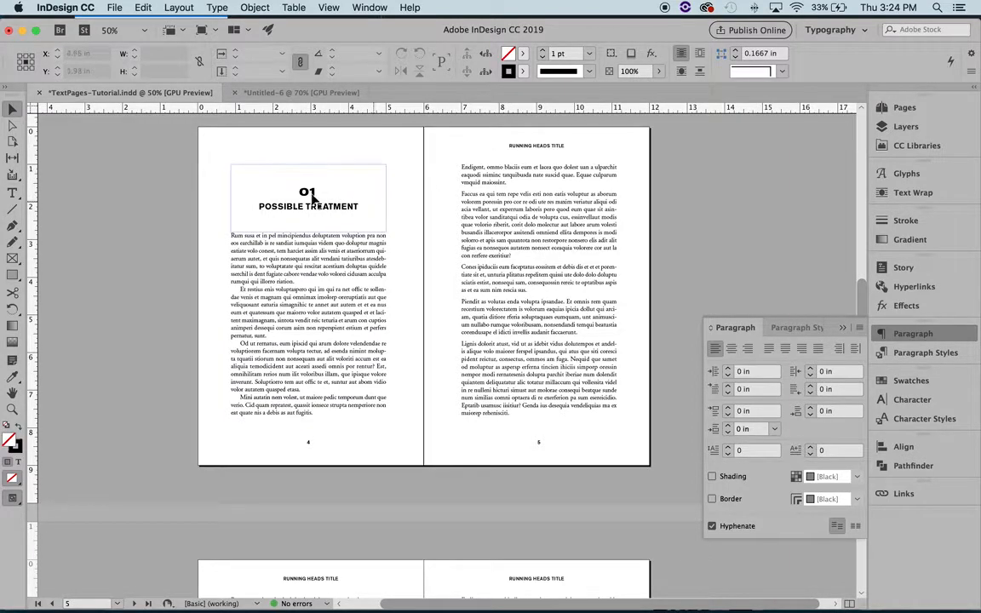
pyautogui.scroll(10, 390, 259)
pyautogui.scroll(-5, 444, 271)
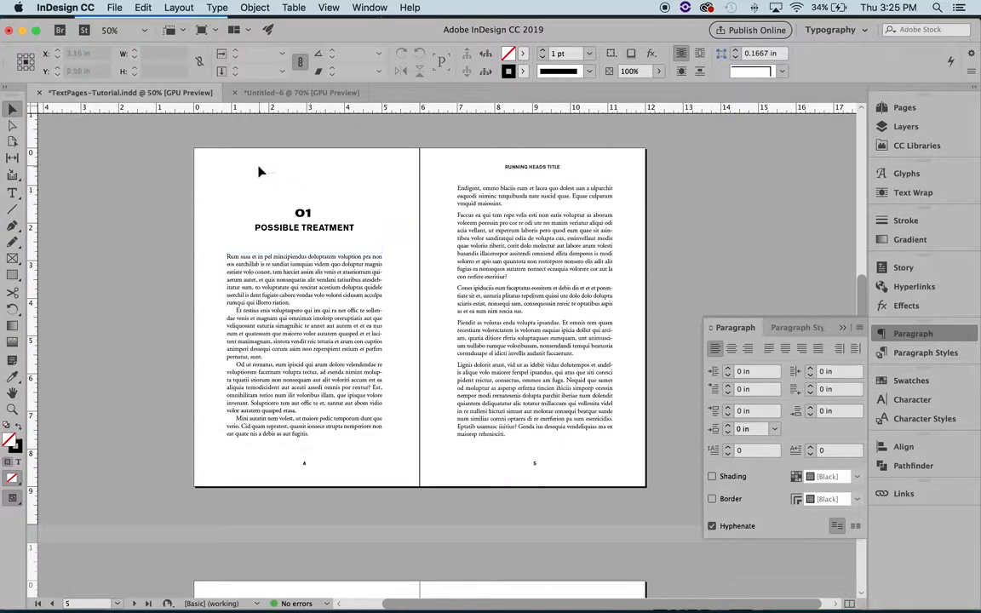
pyautogui.click(270, 304)
pyautogui.click(323, 223)
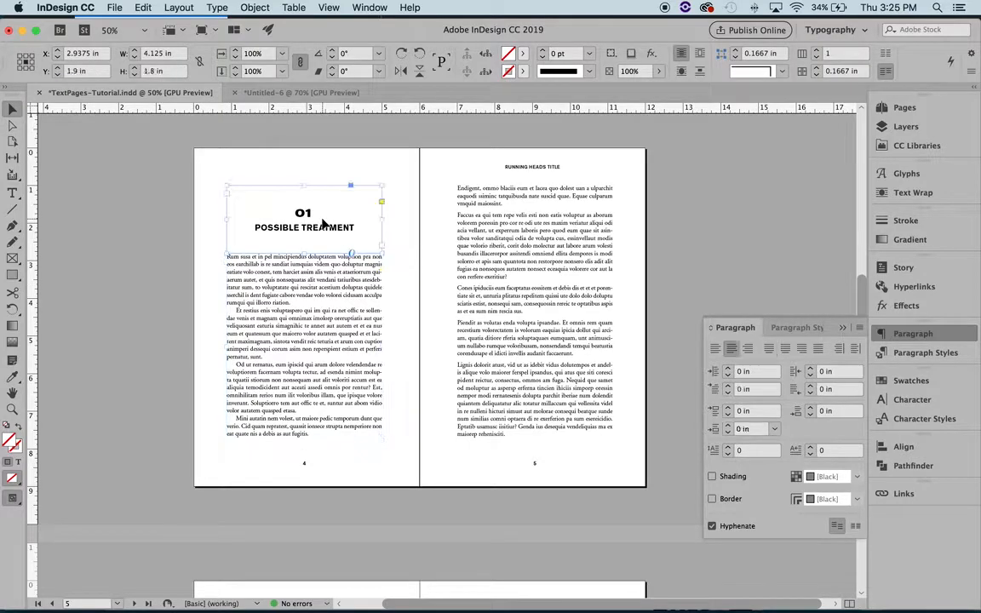
pyautogui.click(412, 227)
pyautogui.click(328, 299)
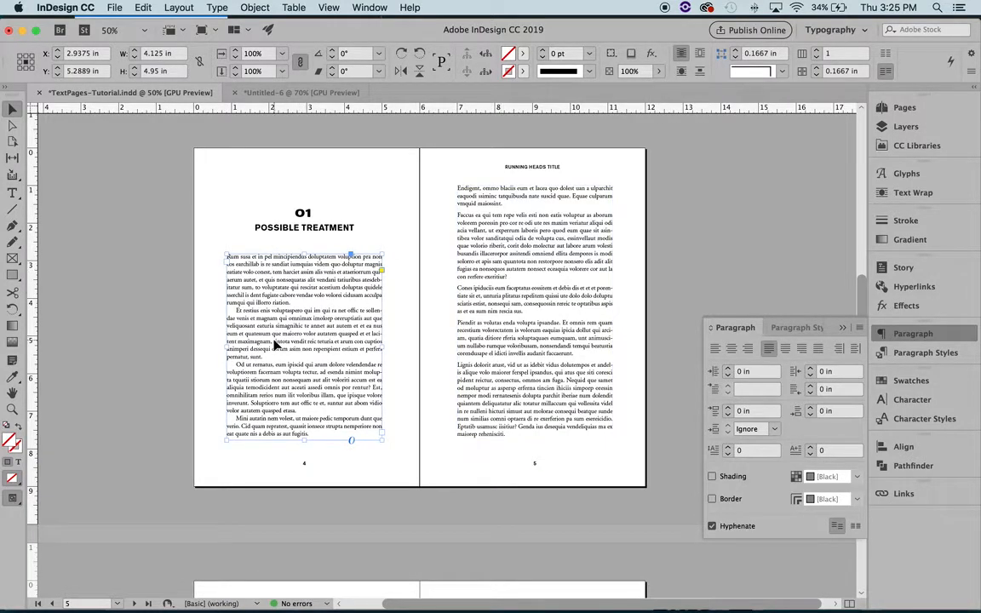
pyautogui.click(477, 310)
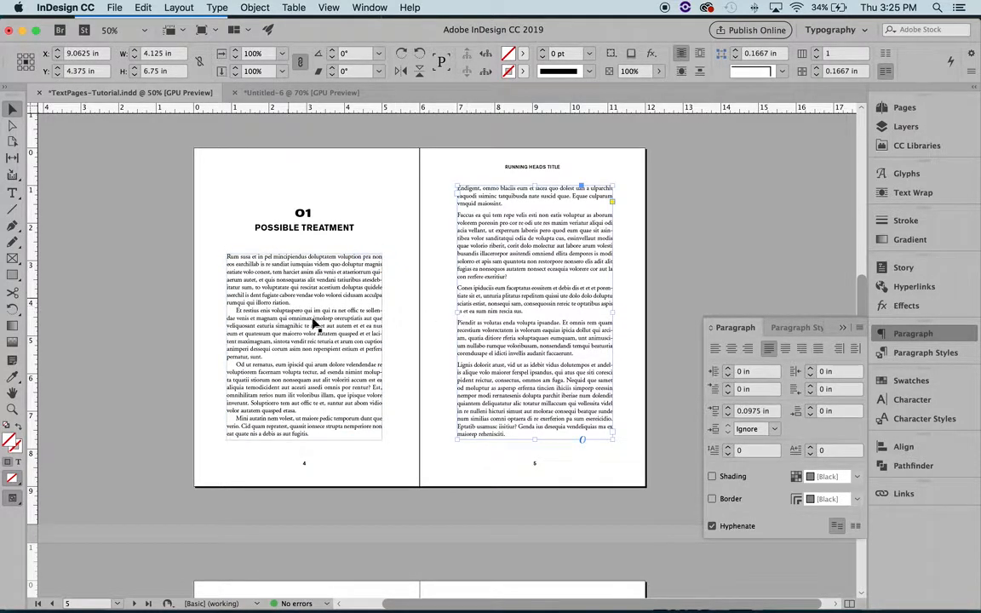
pyautogui.click(358, 164)
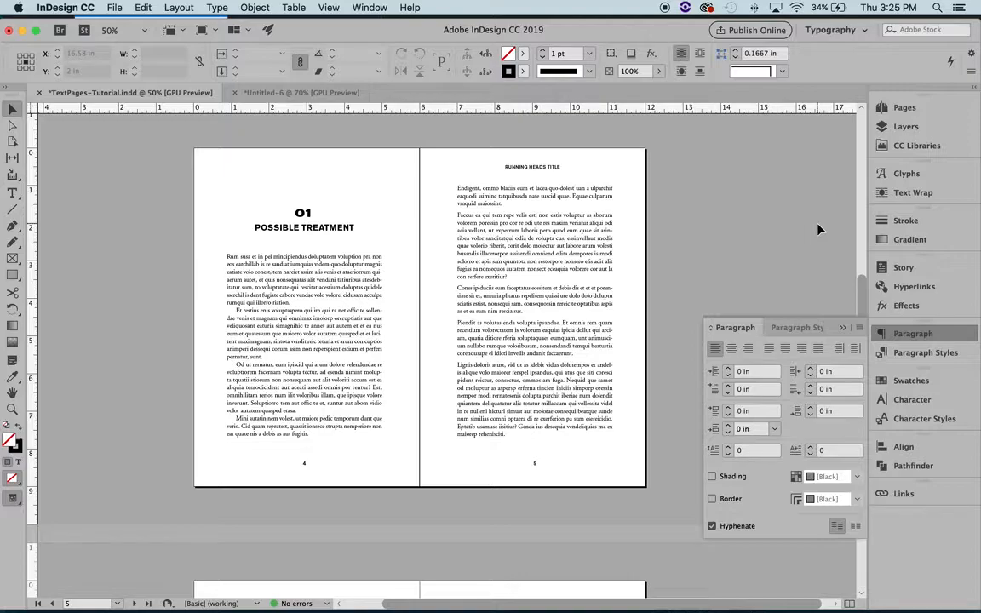
# Step: Put away the paragraph settings, enlarge the masters area to list all masters, and open the A-Master spread
pyautogui.click(842, 328)
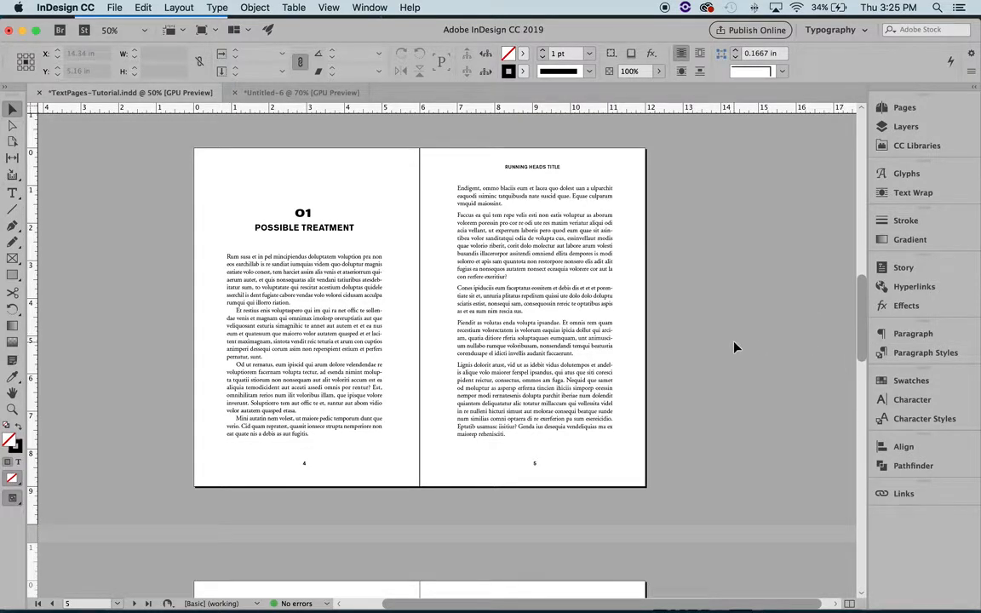
pyautogui.scroll(5, 309, 205)
pyautogui.scroll(5, 308, 202)
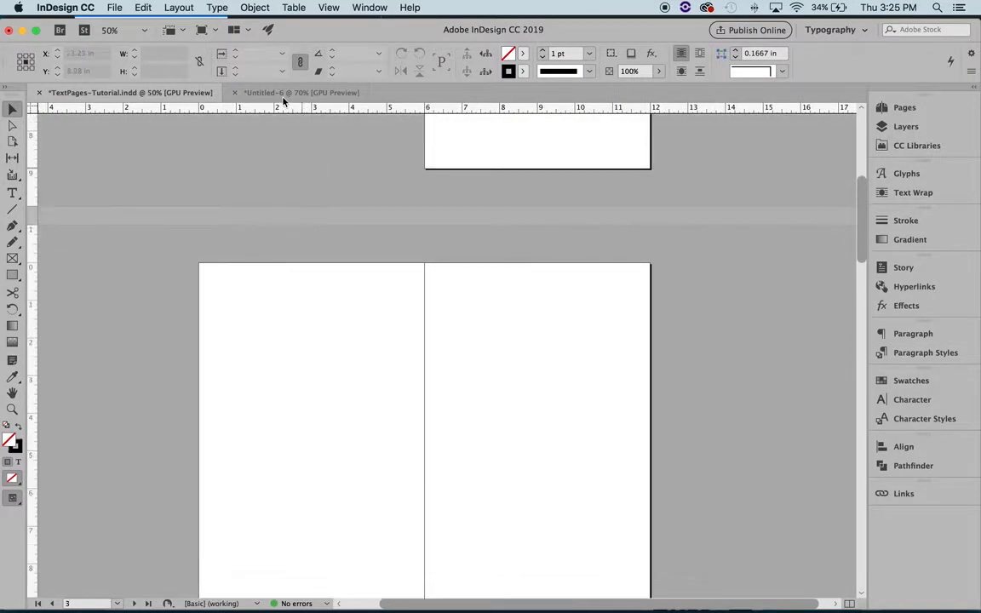
pyautogui.scroll(5, 312, 203)
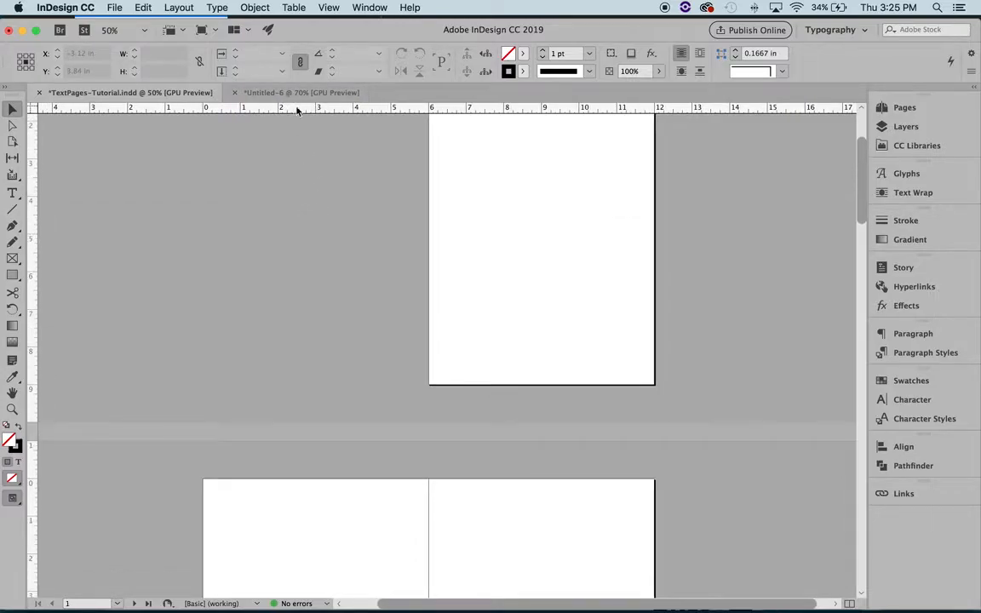
pyautogui.click(905, 106)
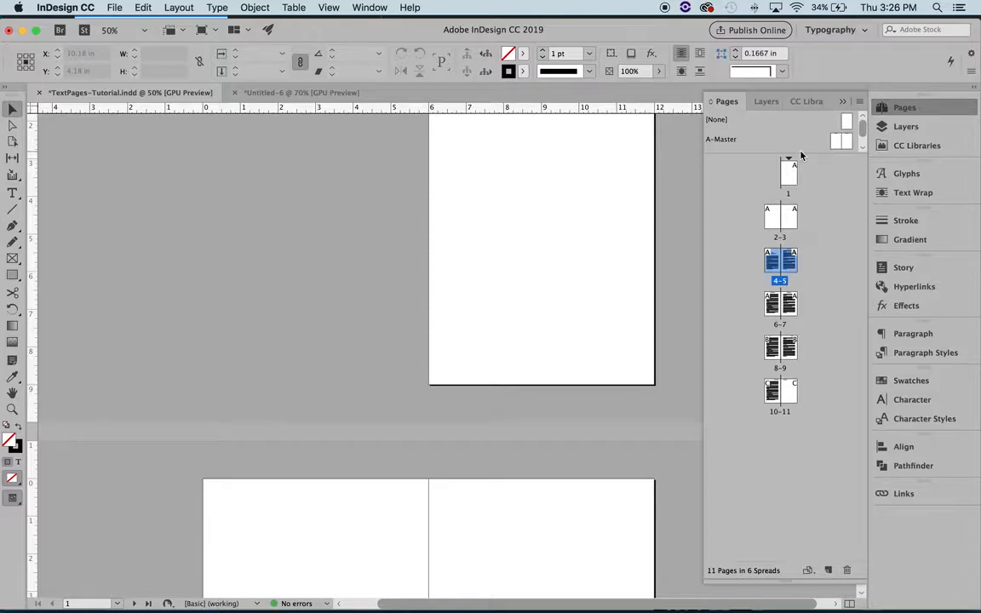
pyautogui.moveTo(801, 154); pyautogui.dragTo(802, 253)
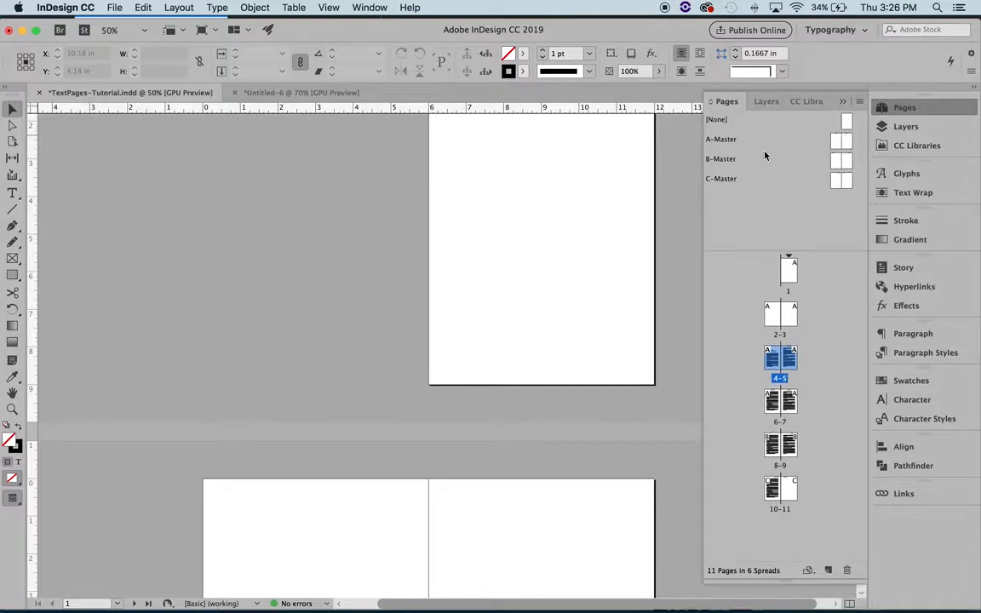
pyautogui.doubleClick(840, 141)
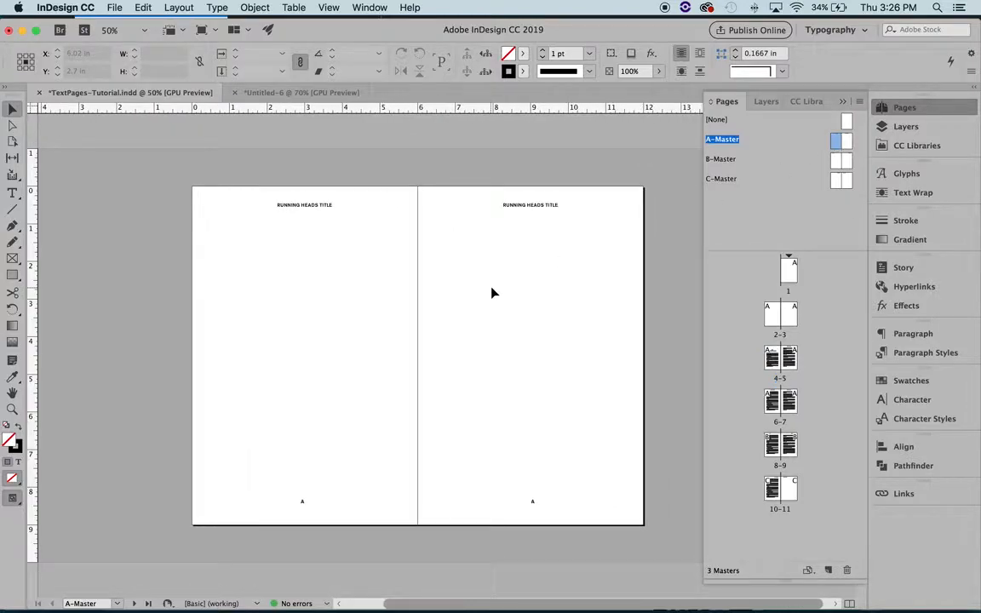
# Step: Inspect the running head frames on both A-Master pages and check the left one's paragraph alignment
pyautogui.moveTo(226, 175); pyautogui.dragTo(656, 242)
pyautogui.click(381, 172)
pyautogui.click(293, 213)
pyautogui.click(524, 191)
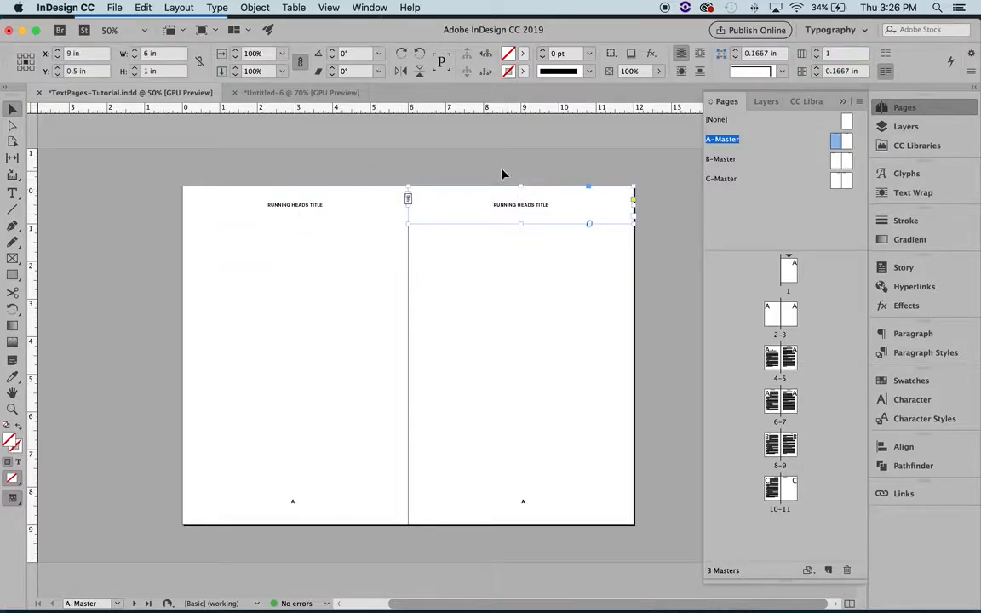
pyautogui.click(300, 207)
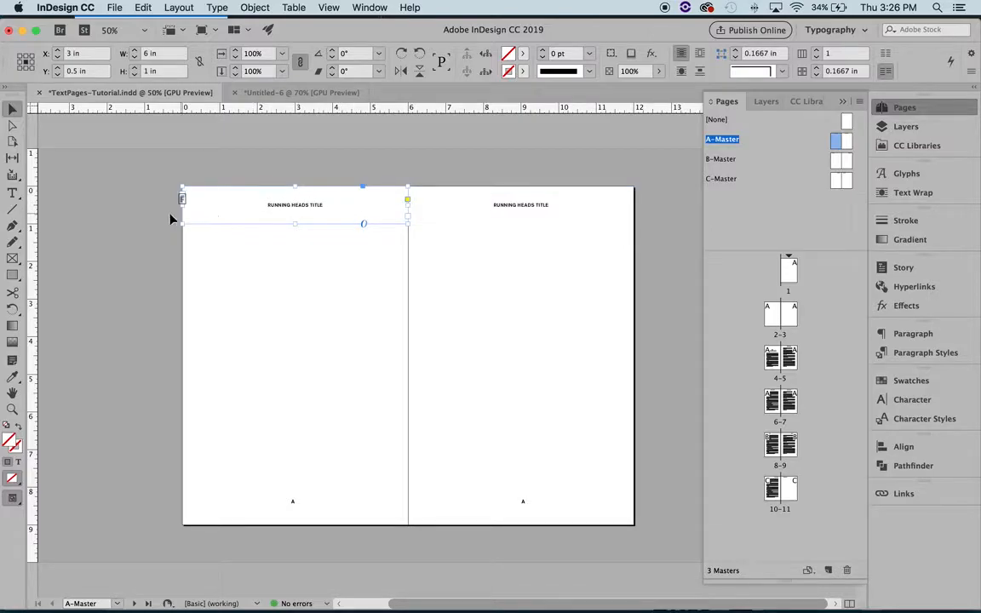
pyautogui.click(912, 334)
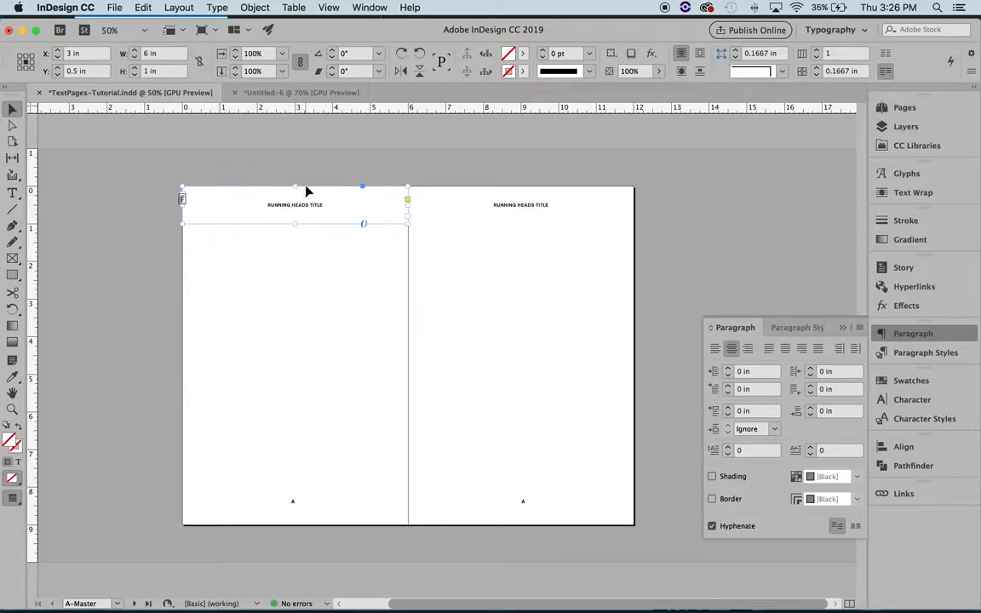
# Step: Try extending the running head on the left A-Master page with the text "More Tye Here"
pyautogui.hscroll(-1, 247, 217)
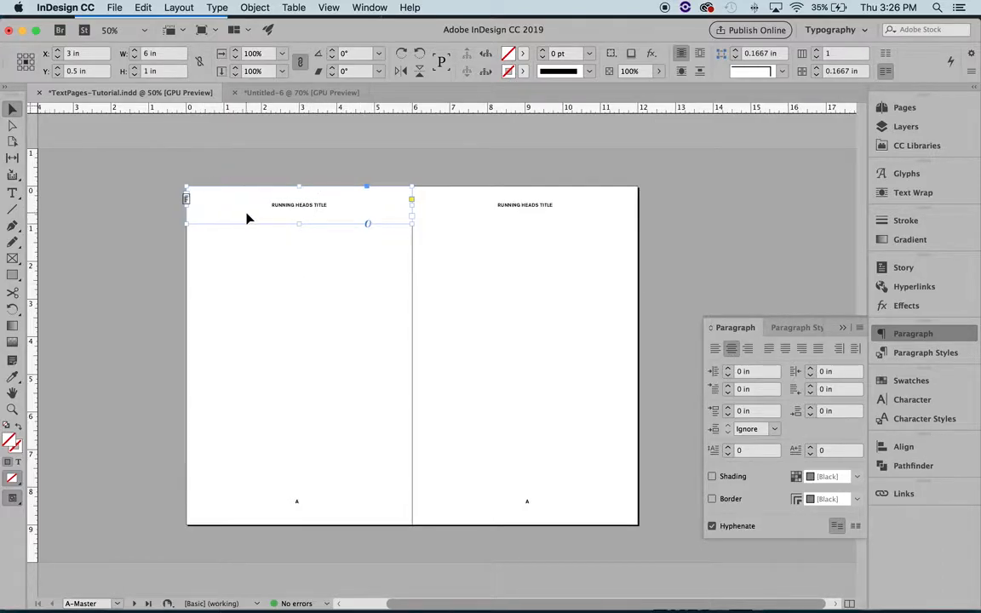
pyautogui.doubleClick(318, 207)
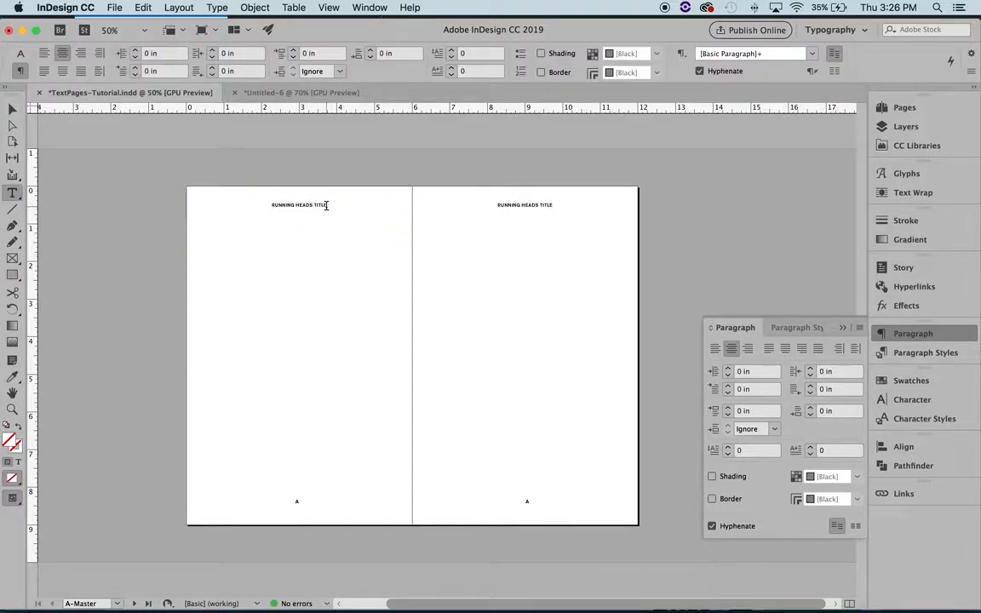
pyautogui.press('super+a')
pyautogui.click(335, 201)
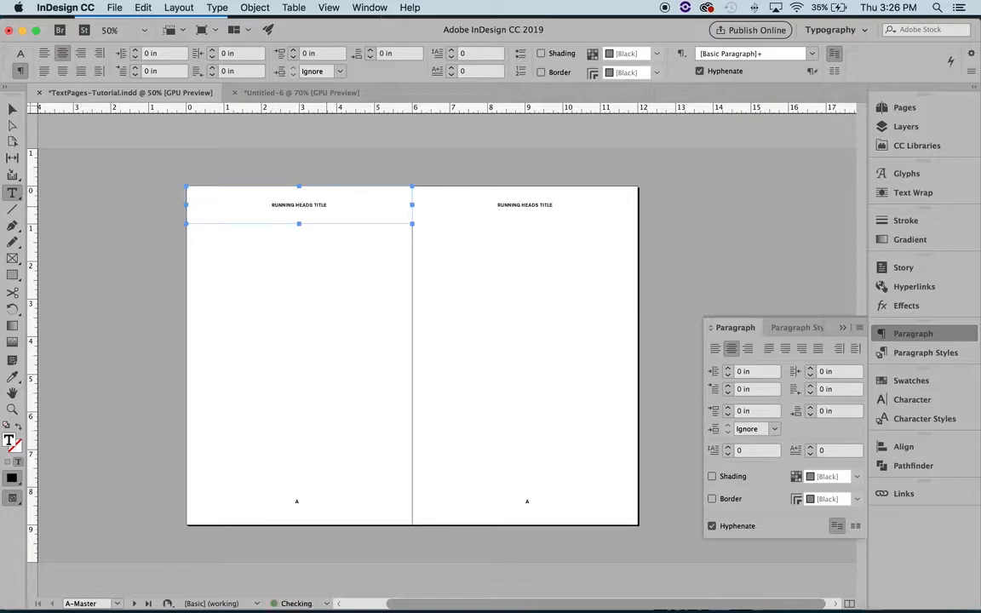
pyautogui.press('super+a')
pyautogui.press('Right')
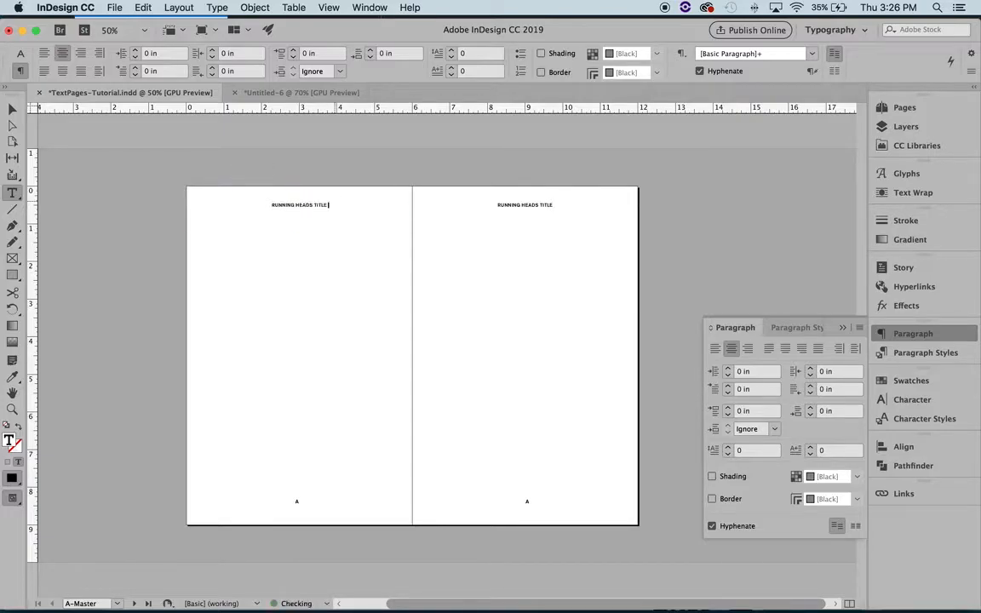
pyautogui.press('super+a')
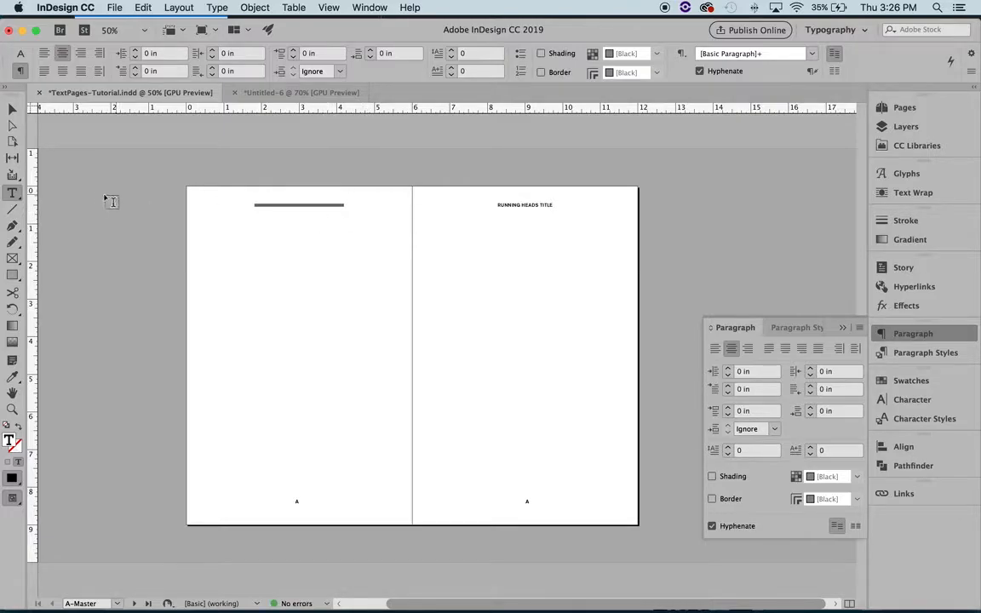
pyautogui.press('Escape')
pyautogui.click(96, 162)
# Step: Magnify the left A-Master running head to 100% and undo the added text
pyautogui.press('z')
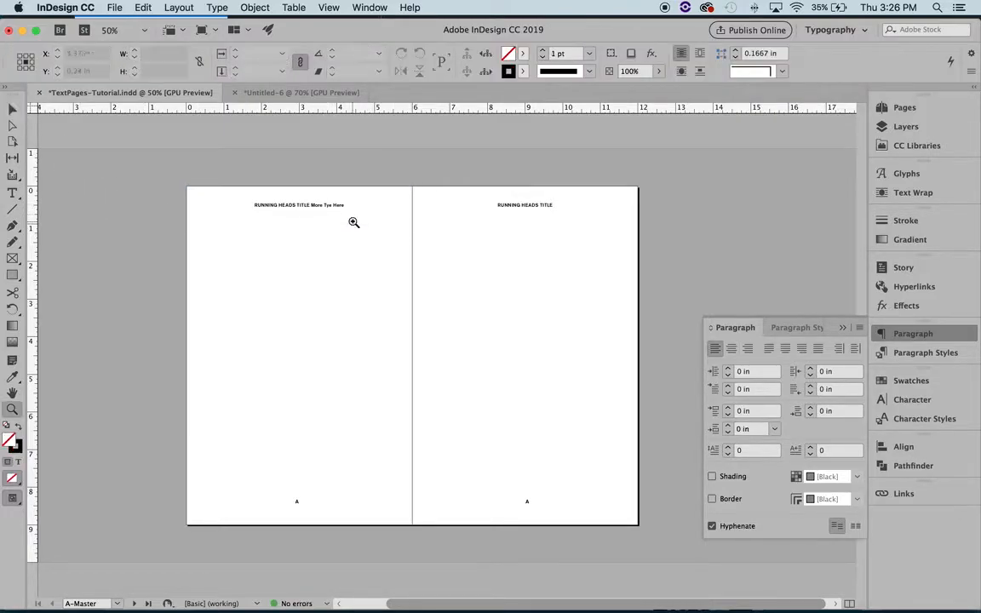
pyautogui.click(353, 221)
pyautogui.click(408, 262)
pyautogui.press('super+z')
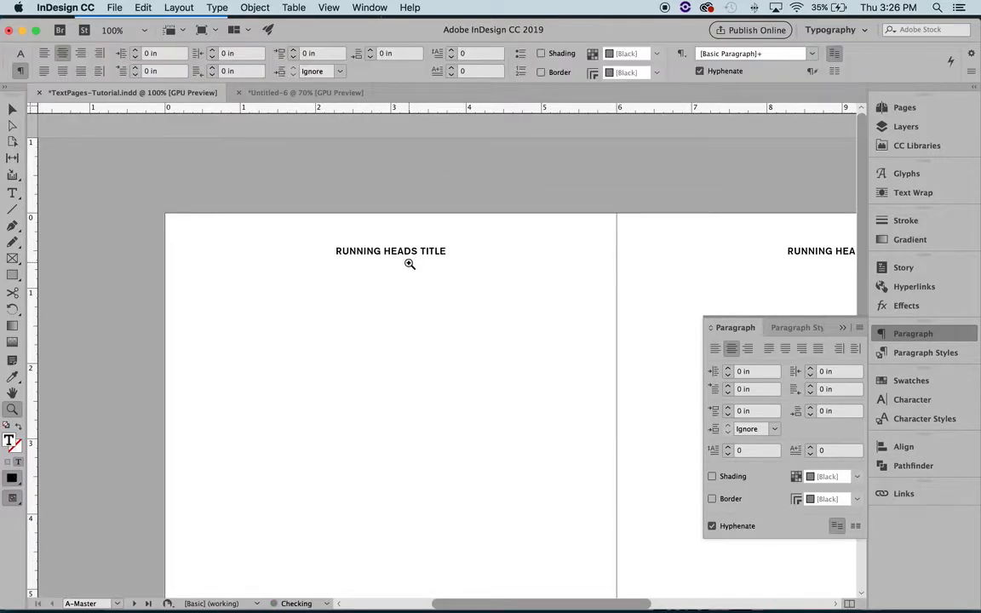
# Step: Try extending the left A-Master running head with "MORE TYPE HERE", then undo the addition and deselect the frame
pyautogui.write('t')
pyautogui.press('BackSpace')
pyautogui.write('m')
pyautogui.press('BackSpace')
pyautogui.write('MORE TYPE HERE')
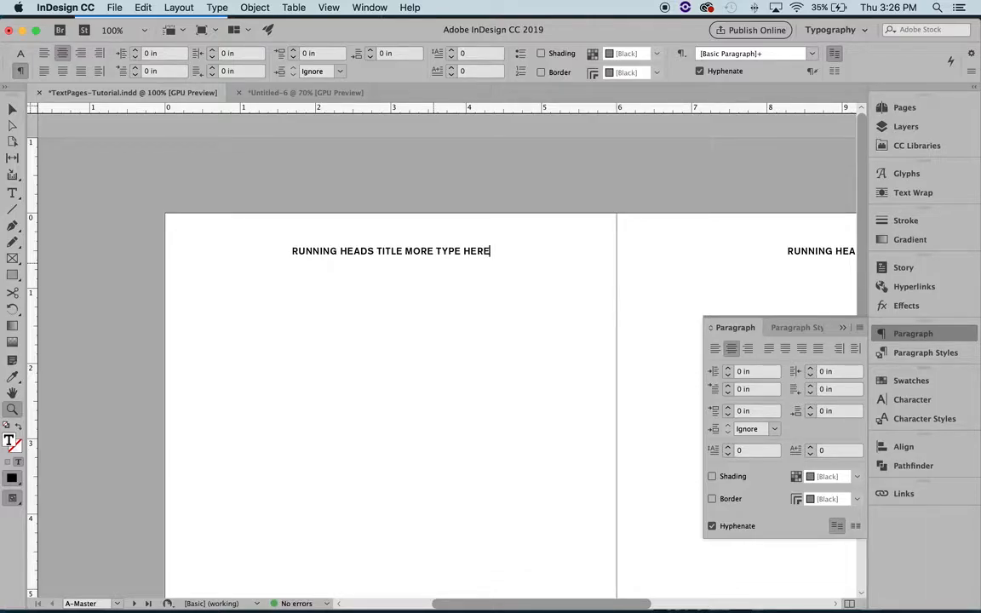
pyautogui.hscroll(3, 477, 383)
pyautogui.scroll(-2, 477, 384)
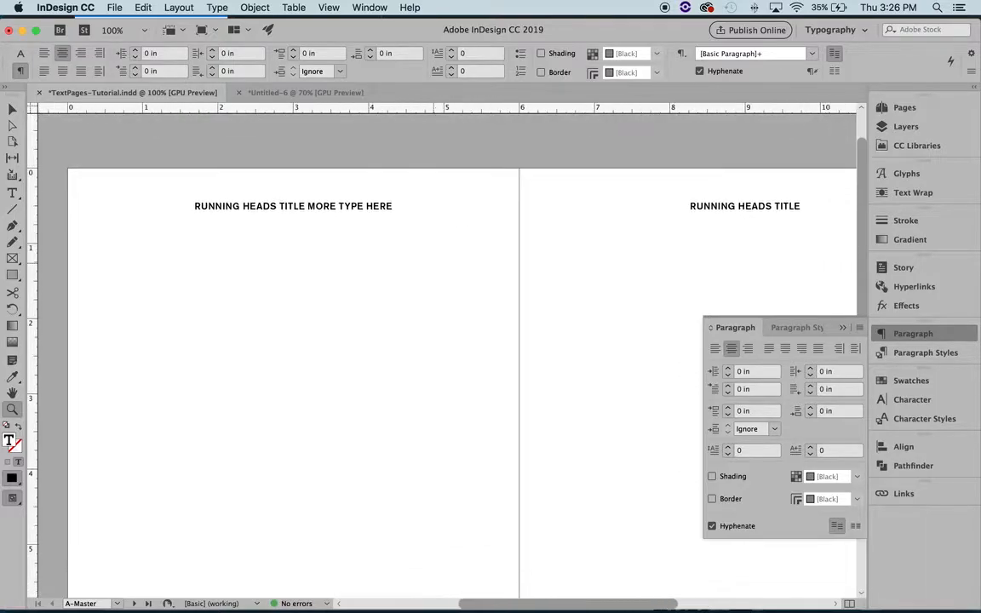
pyautogui.press('super+z')
pyautogui.press('super+z')
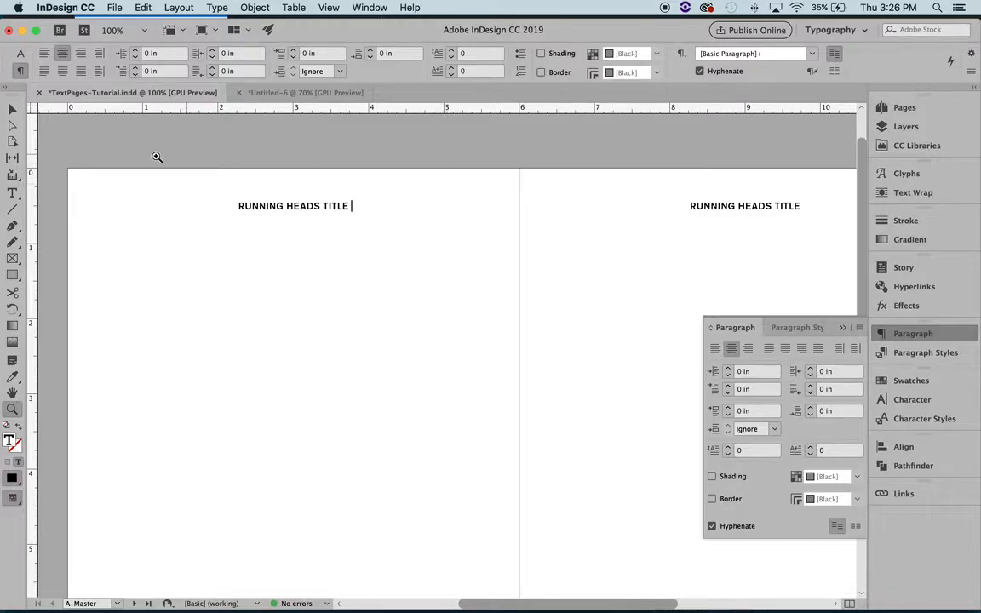
pyautogui.click(10, 111)
pyautogui.click(341, 145)
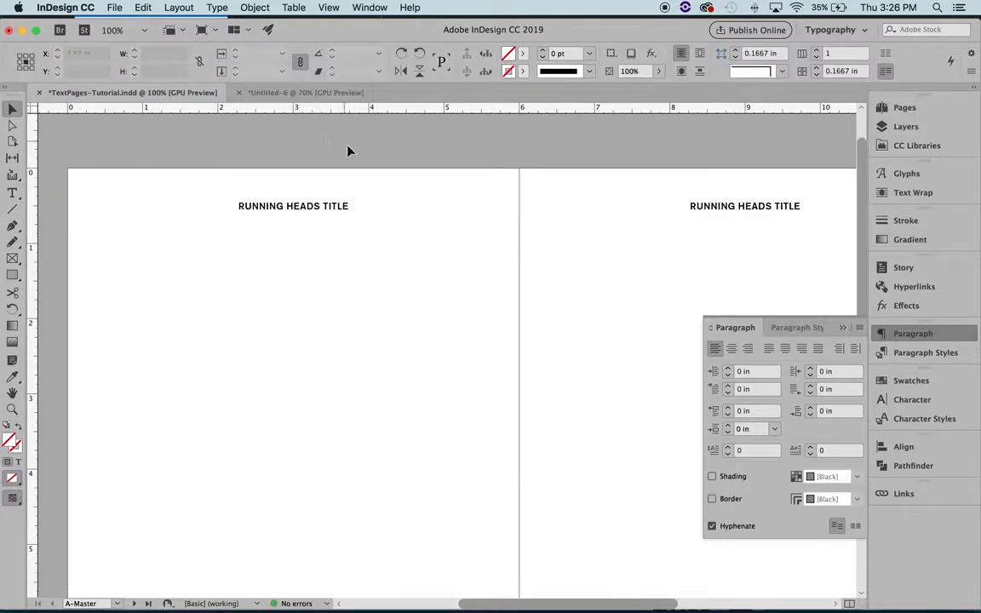
# Step: Examine the full extent of the left A-Master running head's text frame relative to the page and margins
pyautogui.scroll(-2, 374, 180)
pyautogui.scroll(2, 375, 179)
pyautogui.hscroll(3, 375, 179)
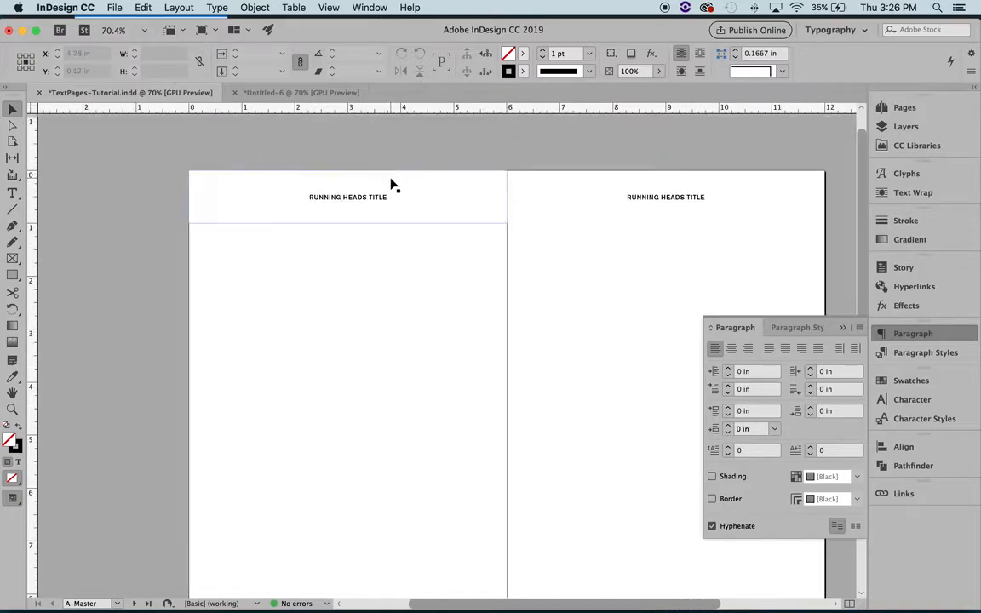
pyautogui.click(362, 204)
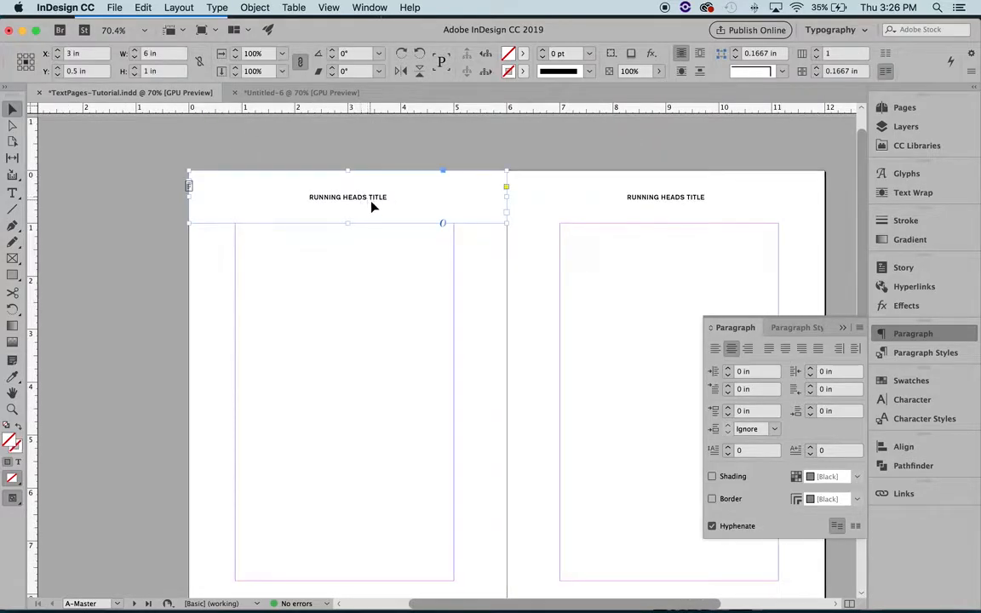
pyautogui.scroll(-2, 330, 255)
pyautogui.hscroll(2, 331, 255)
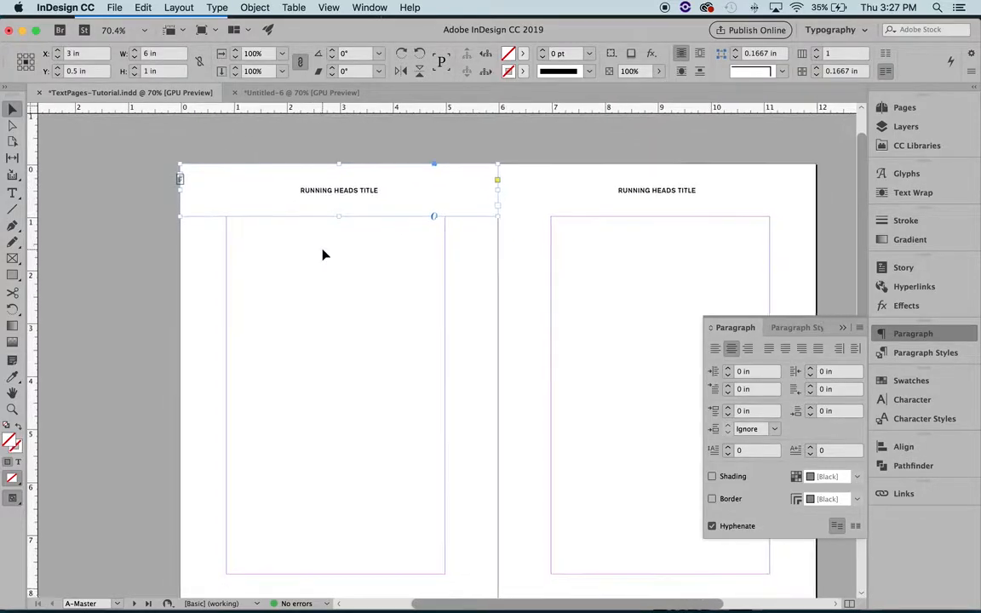
pyautogui.click(331, 255)
pyautogui.scroll(1, 296, 254)
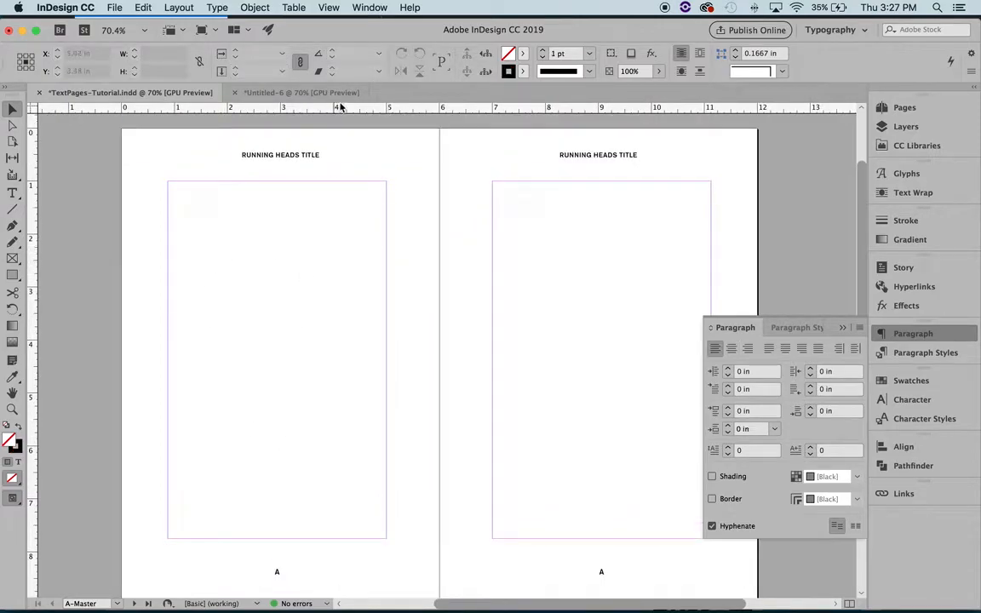
# Step: Try Top vertical justification in the left running head's text frame options, and set it back to Center
pyautogui.click(310, 160)
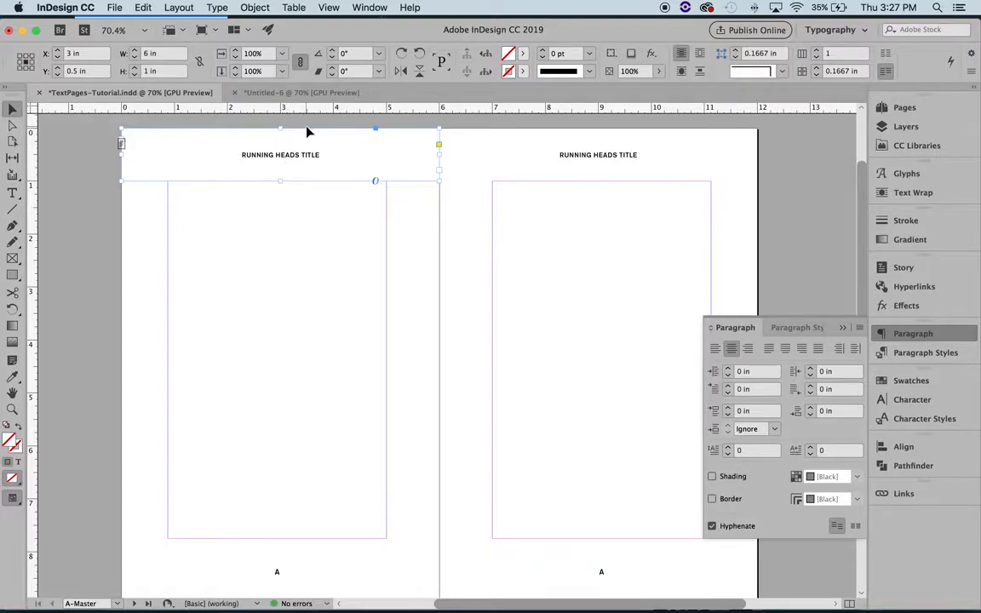
pyautogui.click(256, 7)
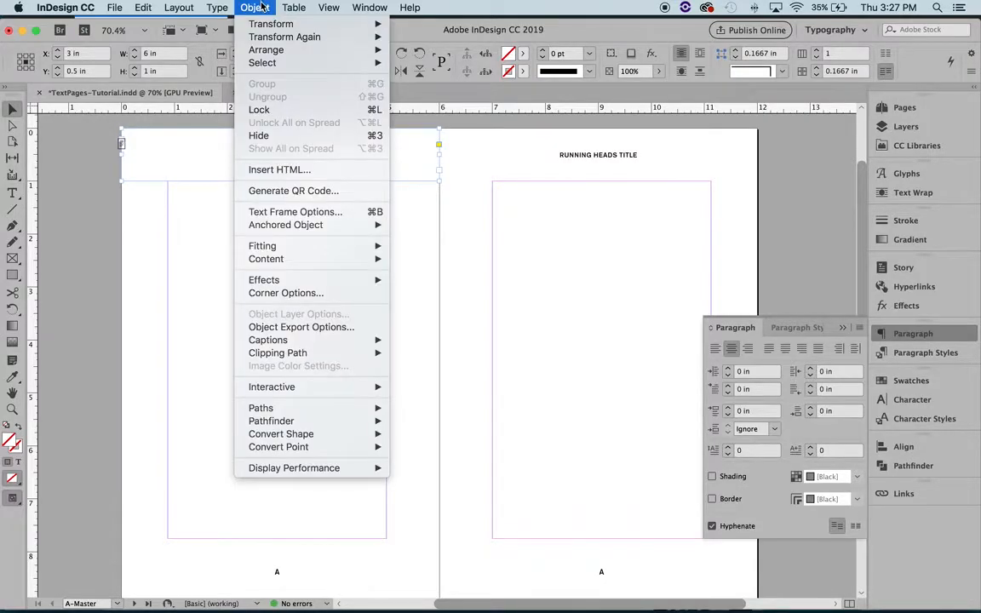
pyautogui.click(279, 214)
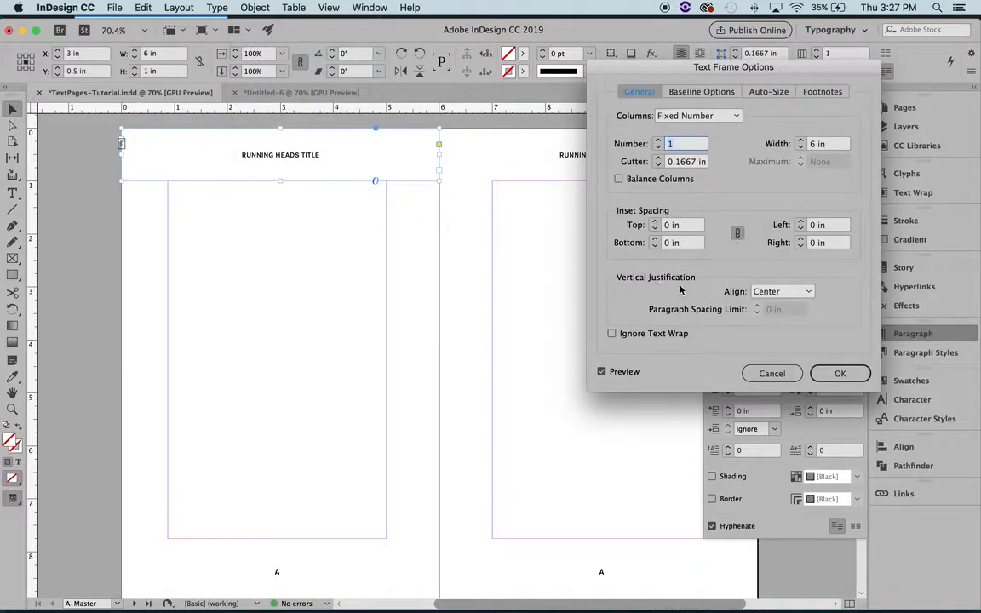
pyautogui.click(808, 292)
pyautogui.click(801, 305)
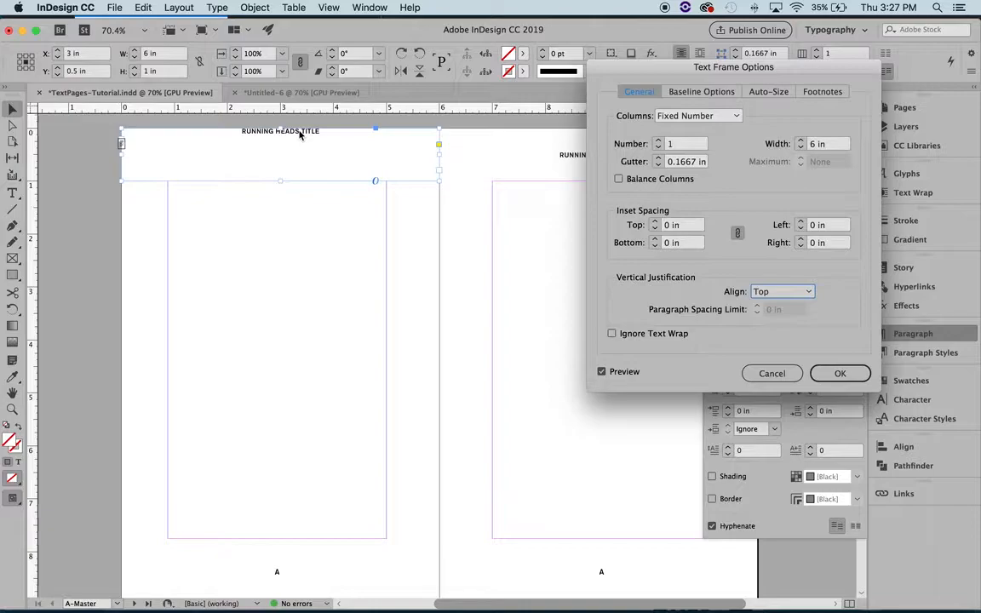
pyautogui.click(810, 294)
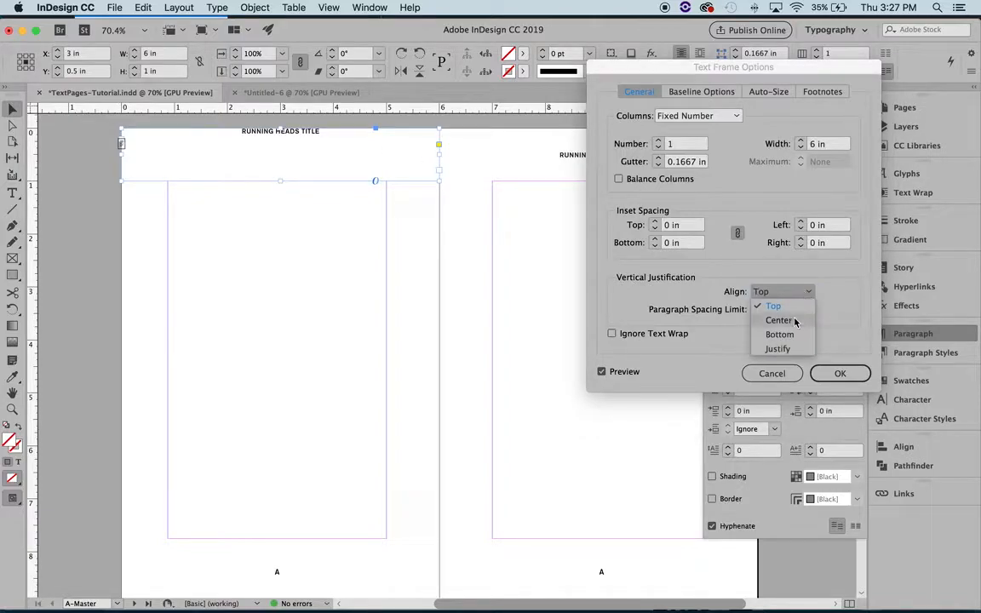
pyautogui.click(795, 321)
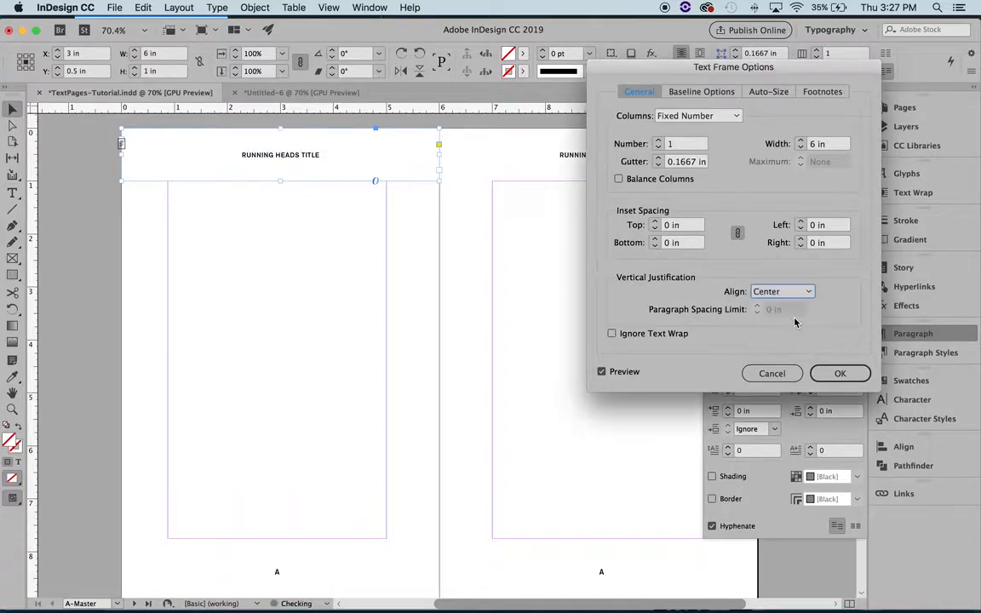
pyautogui.click(837, 375)
pyautogui.click(432, 282)
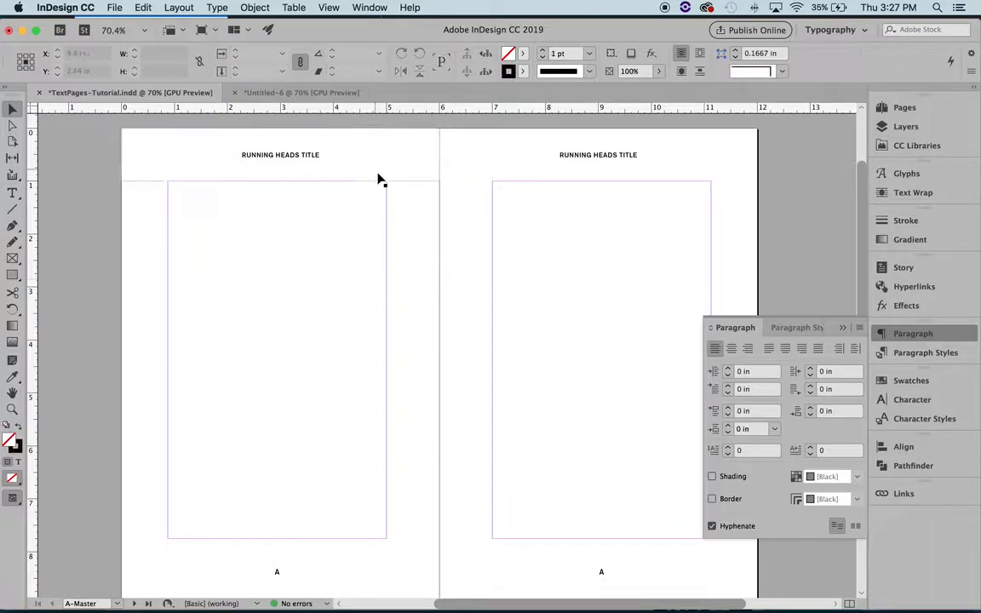
# Step: Review the vertical justification in the left running head's text frame options without changing it
pyautogui.click(287, 166)
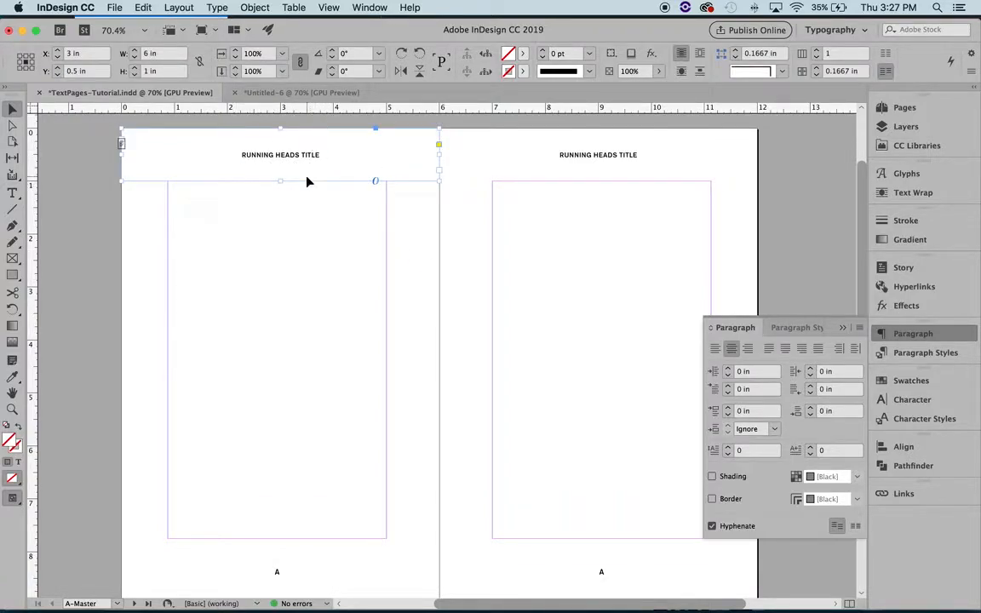
pyautogui.click(247, 8)
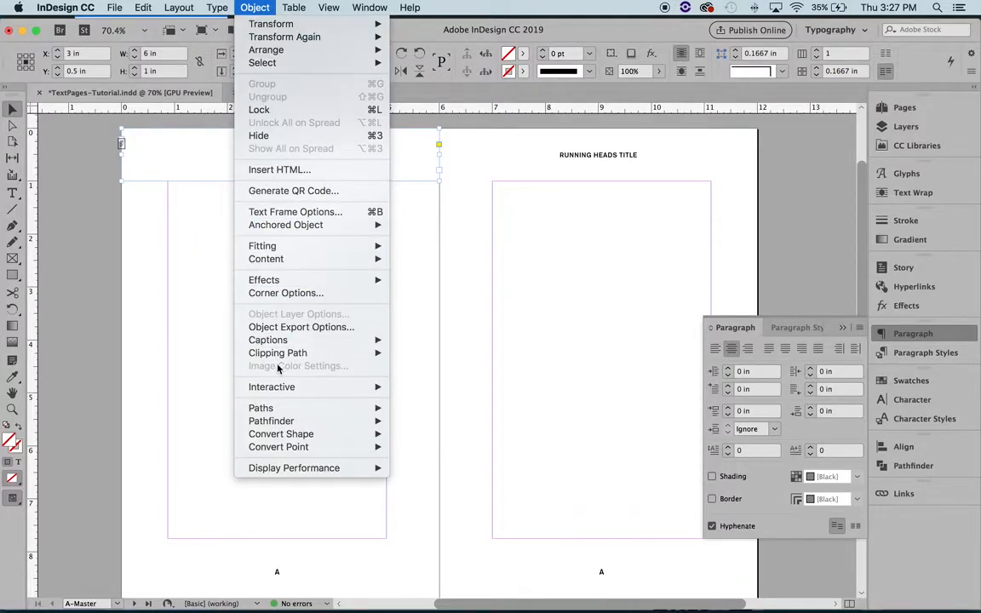
pyautogui.click(302, 211)
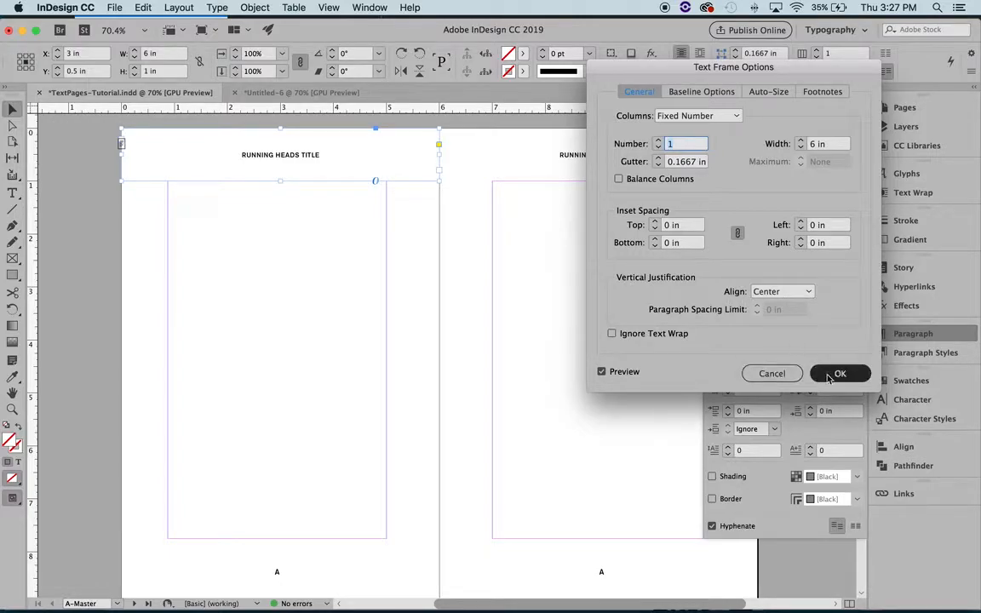
pyautogui.press('Return')
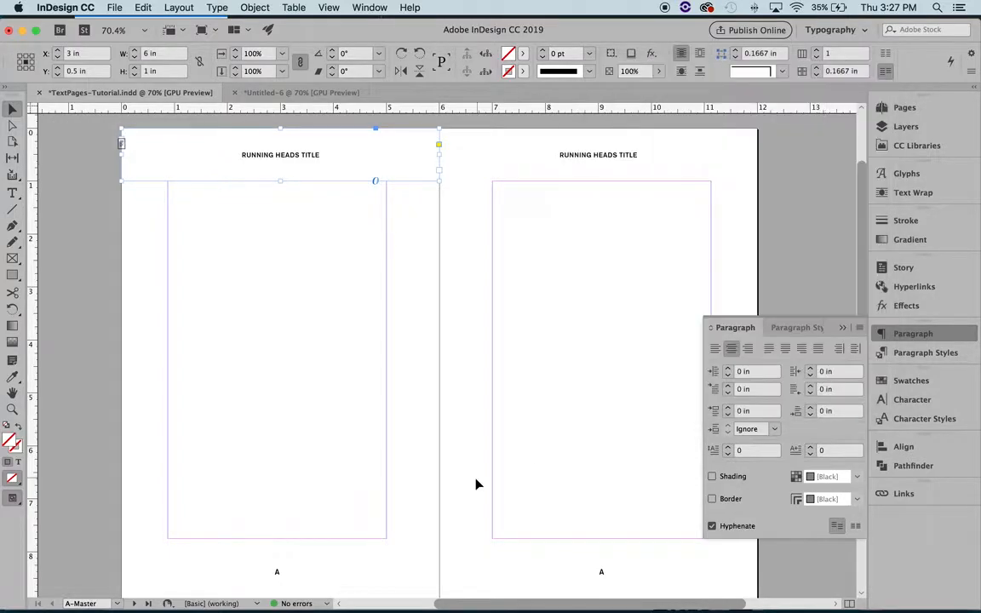
# Step: Inspect the page number text frames at the foot of both A-Master pages
pyautogui.click(307, 563)
pyautogui.scroll(-3, 294, 511)
pyautogui.click(277, 481)
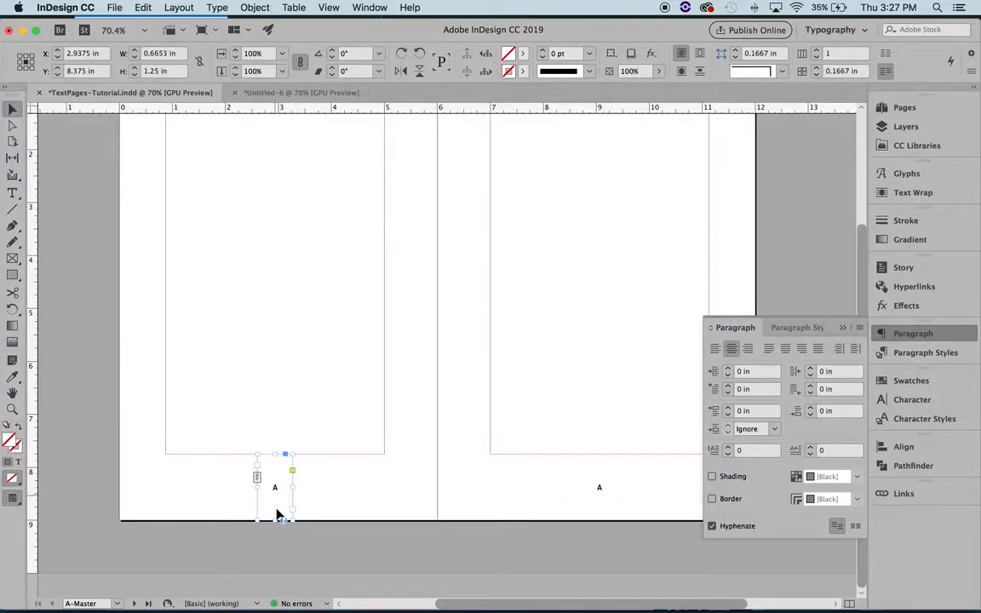
pyautogui.click(596, 490)
pyautogui.hscroll(1, 450, 502)
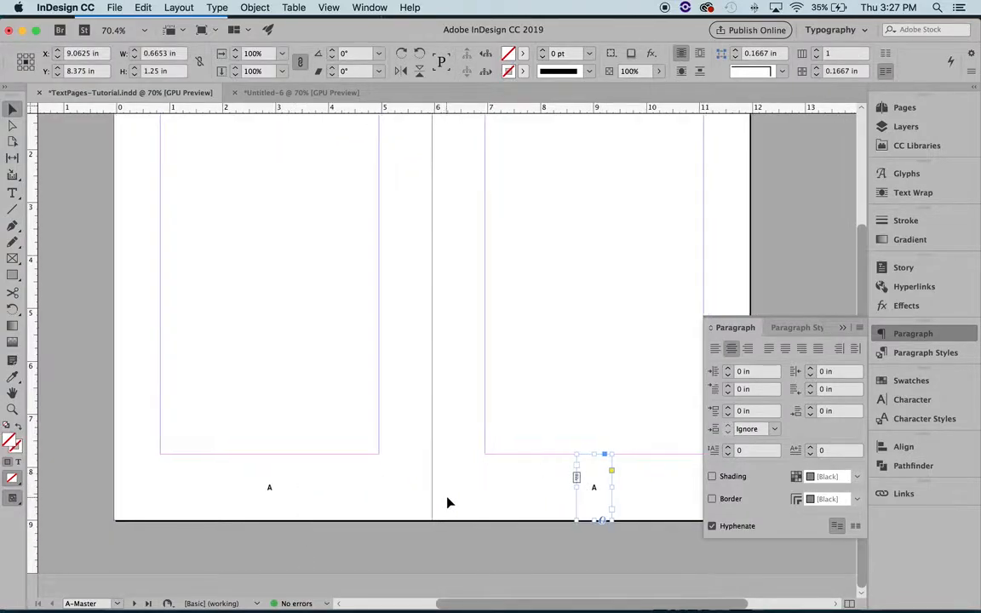
# Step: Try moving the right A-Master page number frame sideways, undo the move, and deselect the frame
pyautogui.hscroll(4, 450, 503)
pyautogui.moveTo(544, 487); pyautogui.dragTo(629, 487)
pyautogui.press('super+z')
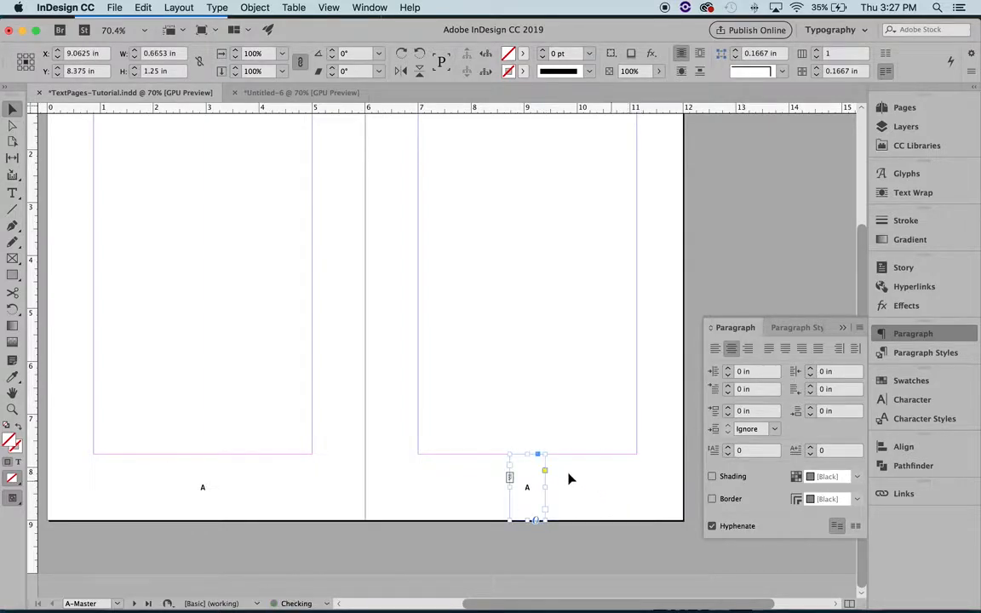
pyautogui.moveTo(527, 493); pyautogui.dragTo(528, 491)
pyautogui.click(561, 496)
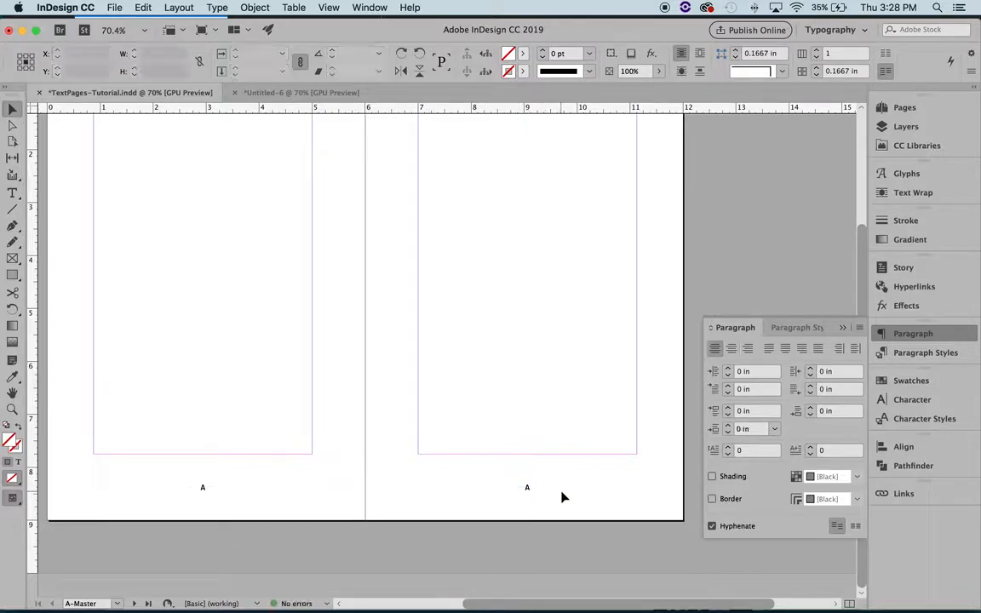
# Step: Check the right A-Master running head frame, put away the paragraph settings, and deselect the frame
pyautogui.scroll(5, 563, 497)
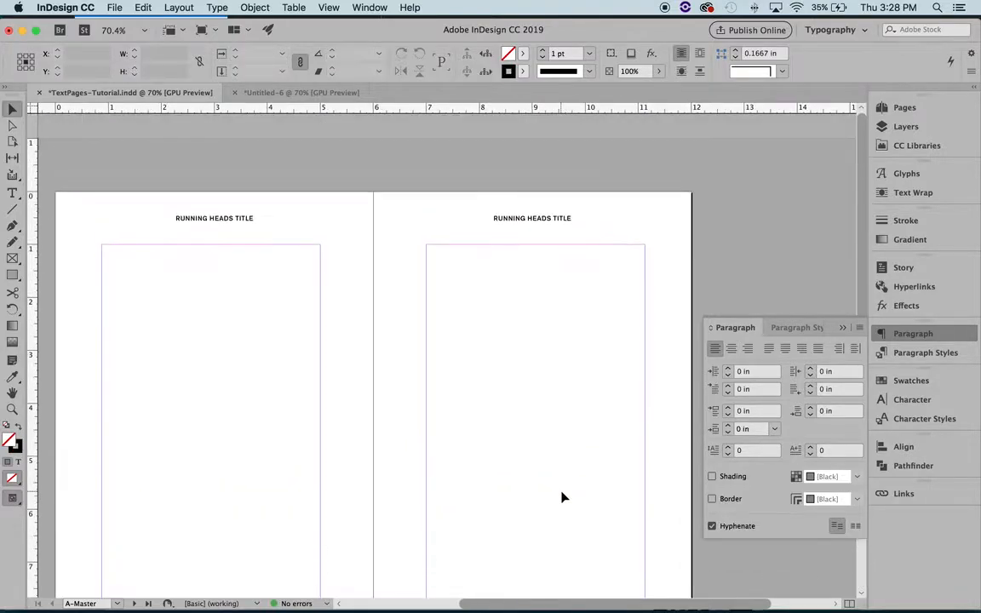
pyautogui.click(561, 236)
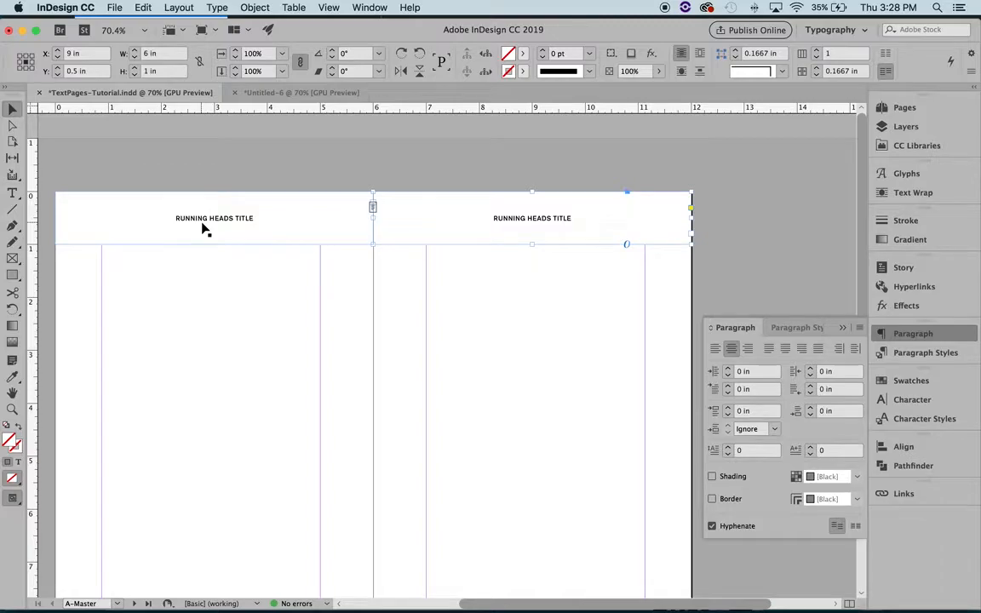
pyautogui.click(843, 328)
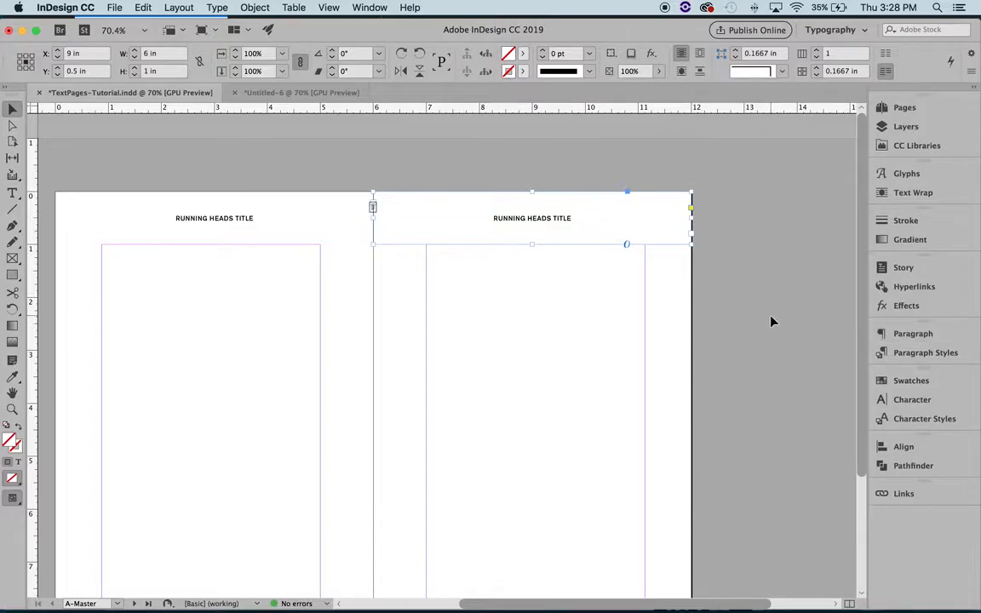
pyautogui.click(771, 317)
# Step: Compare the page number frames on the left and right A-Master pages, leaving the left one selected
pyautogui.scroll(-2, 771, 317)
pyautogui.hscroll(-1, 771, 317)
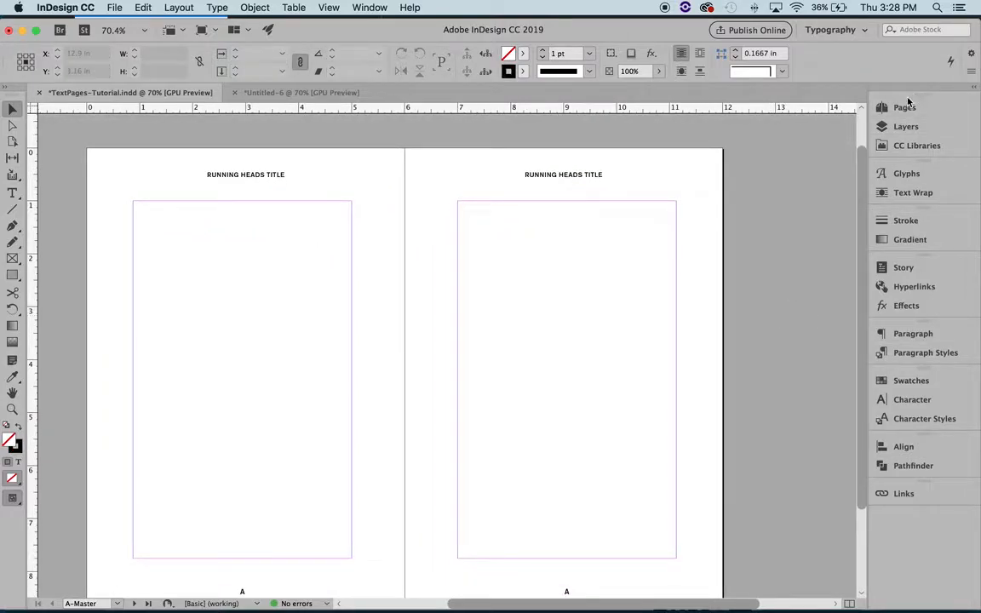
pyautogui.scroll(-3, 731, 282)
pyautogui.hscroll(-1, 732, 281)
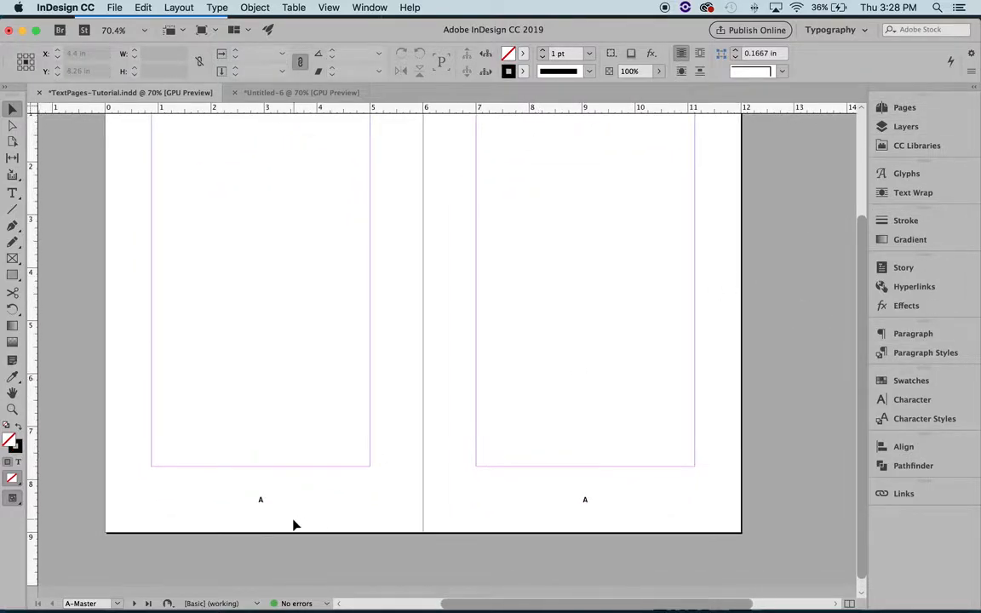
pyautogui.click(265, 499)
pyautogui.click(586, 504)
pyautogui.click(263, 503)
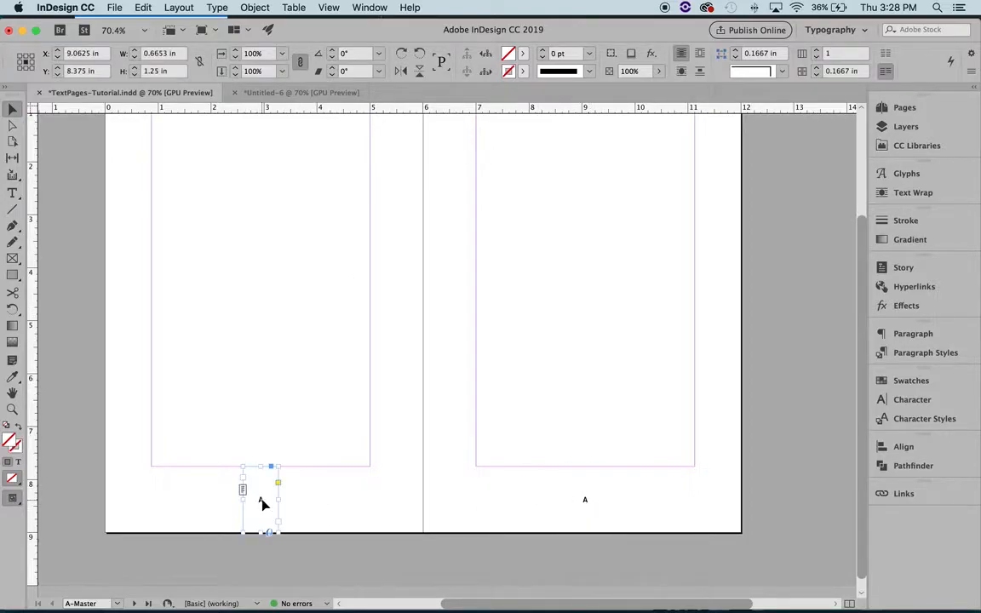
# Step: Open the B-Master spread and reduce the view to 50% to examine its running heads and page numbers
pyautogui.click(899, 106)
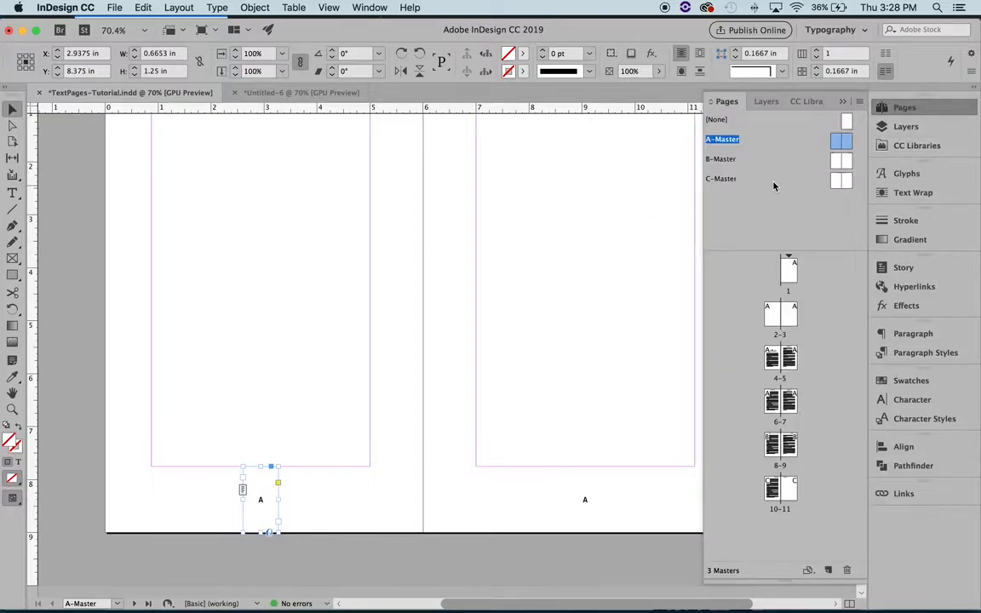
pyautogui.doubleClick(836, 159)
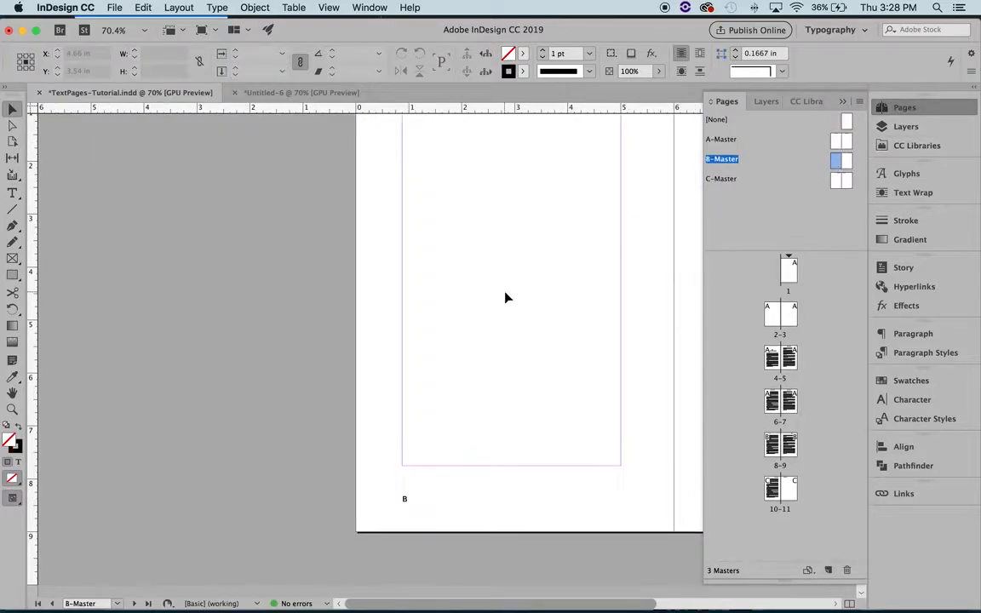
pyautogui.scroll(4, 480, 307)
pyautogui.press('z')
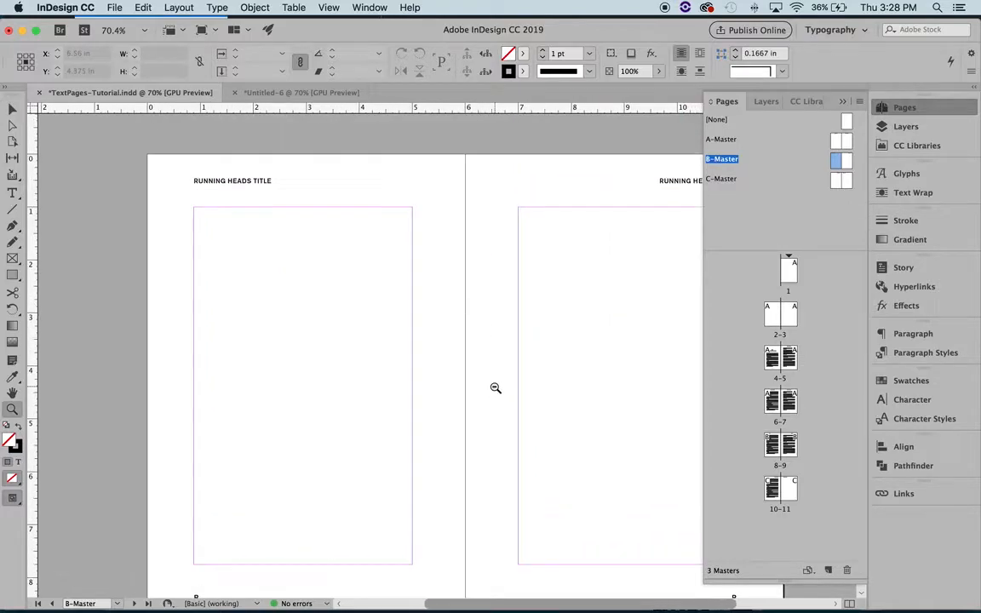
pyautogui.keyDown('alt'); pyautogui.click(495, 388); pyautogui.keyUp('alt')
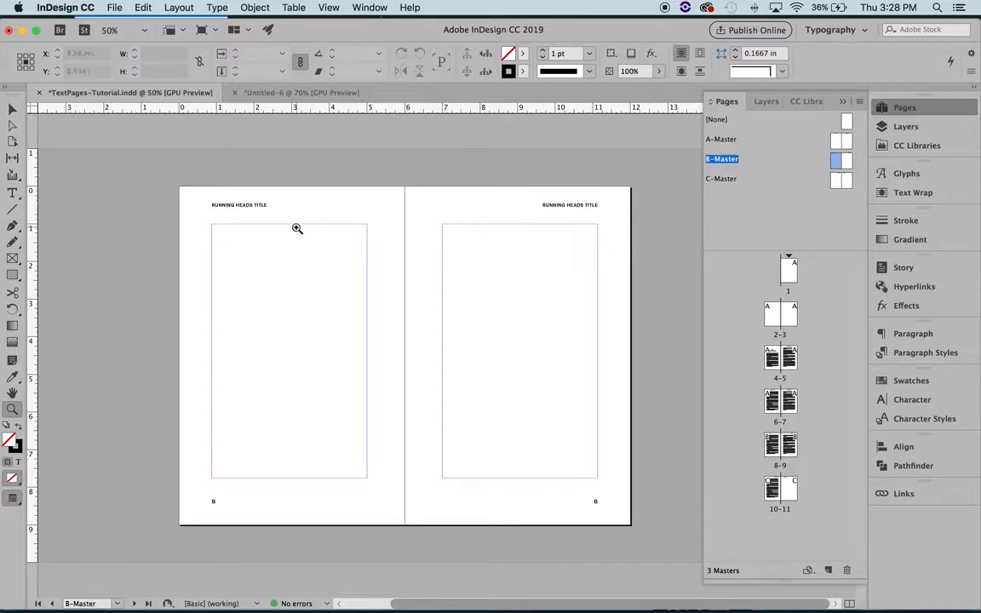
# Step: Open the C-Master spread and select the page number frame on its right page
pyautogui.doubleClick(839, 181)
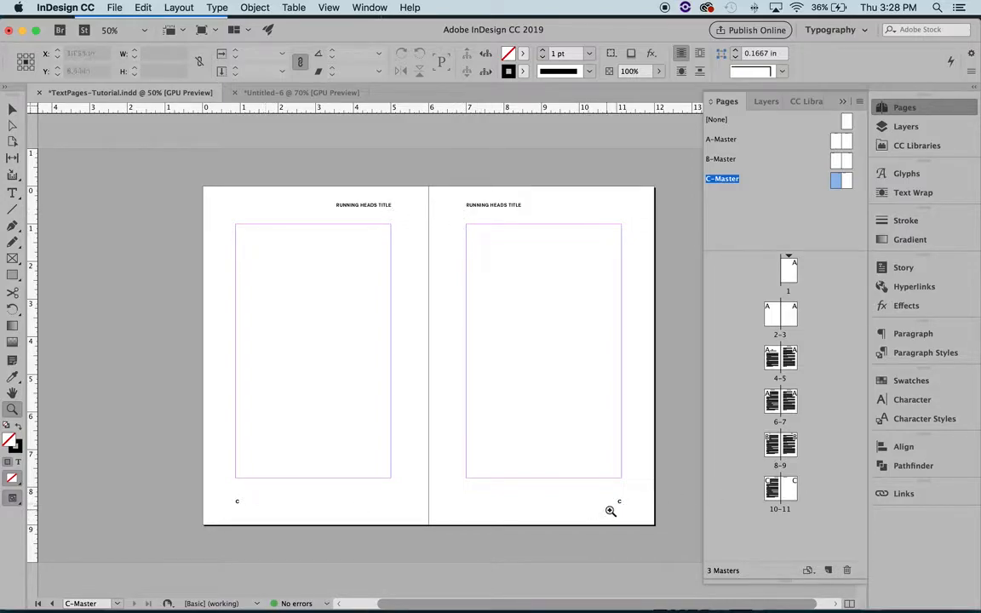
pyautogui.click(10, 110)
pyautogui.click(617, 509)
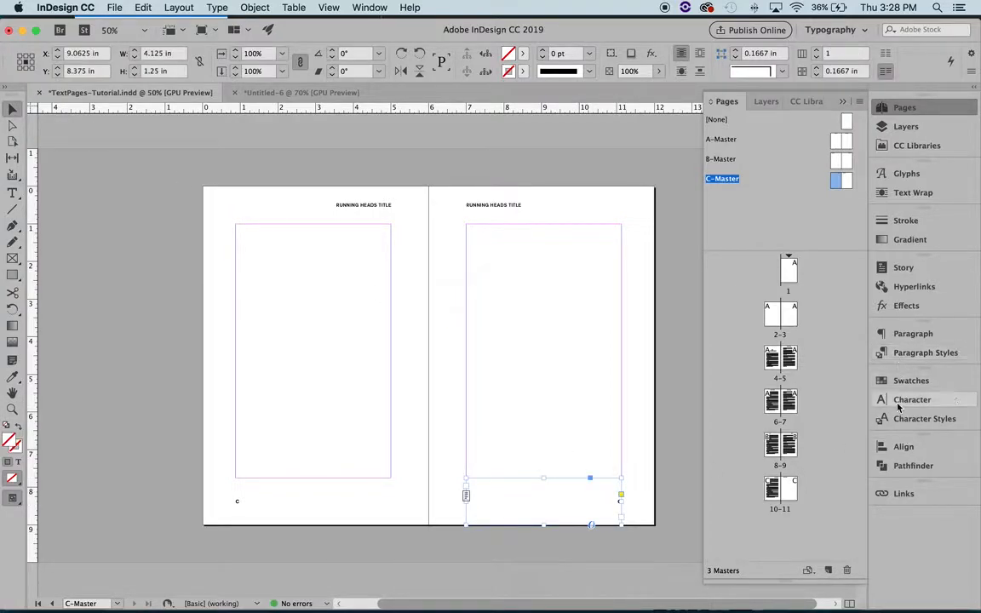
# Step: Try left-aligning the page number on the right C-Master page, undo the alignment, and put away the paragraph settings
pyautogui.click(908, 334)
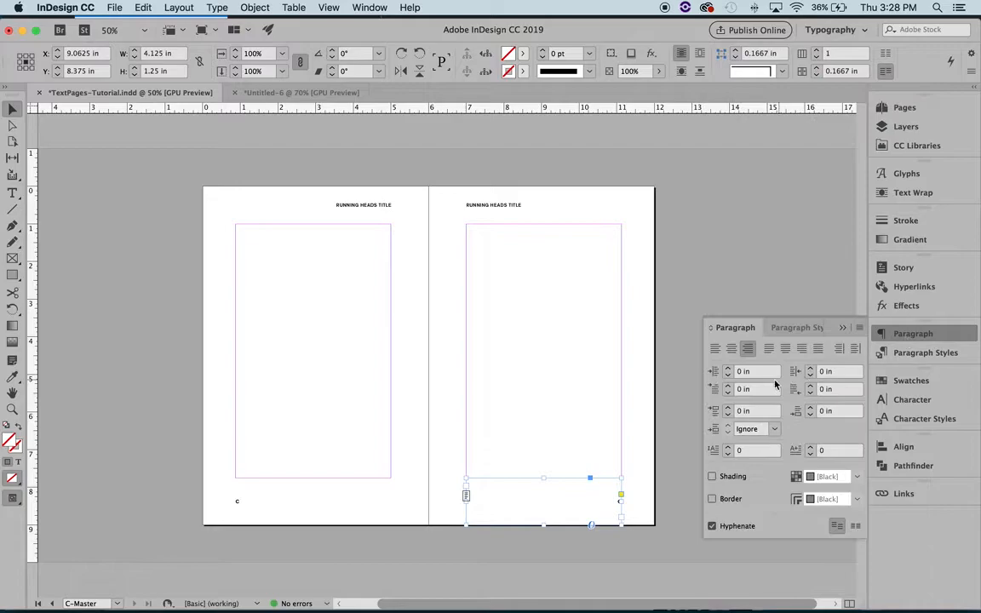
pyautogui.click(716, 350)
pyautogui.click(609, 405)
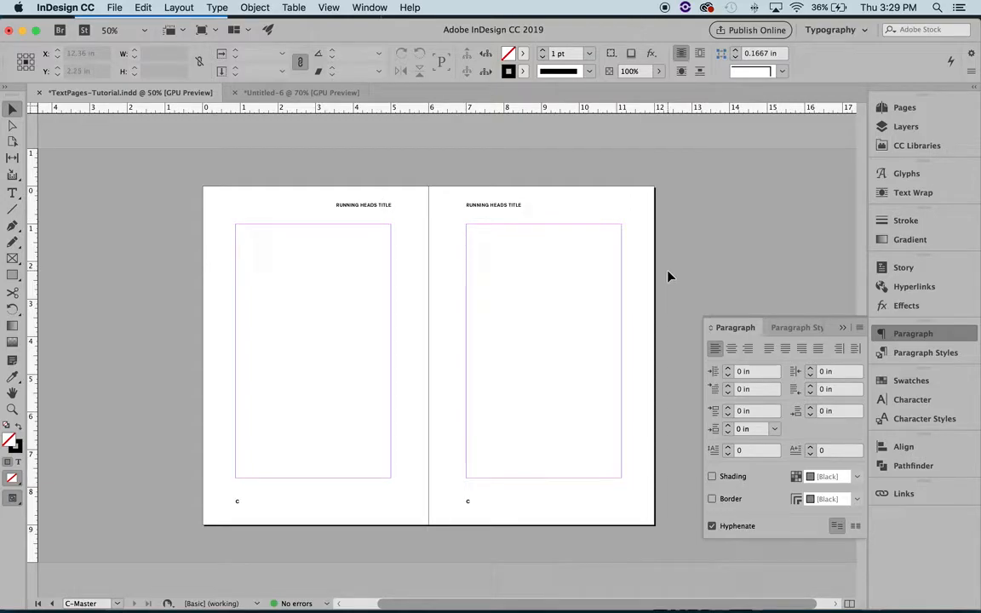
pyautogui.press('super+z')
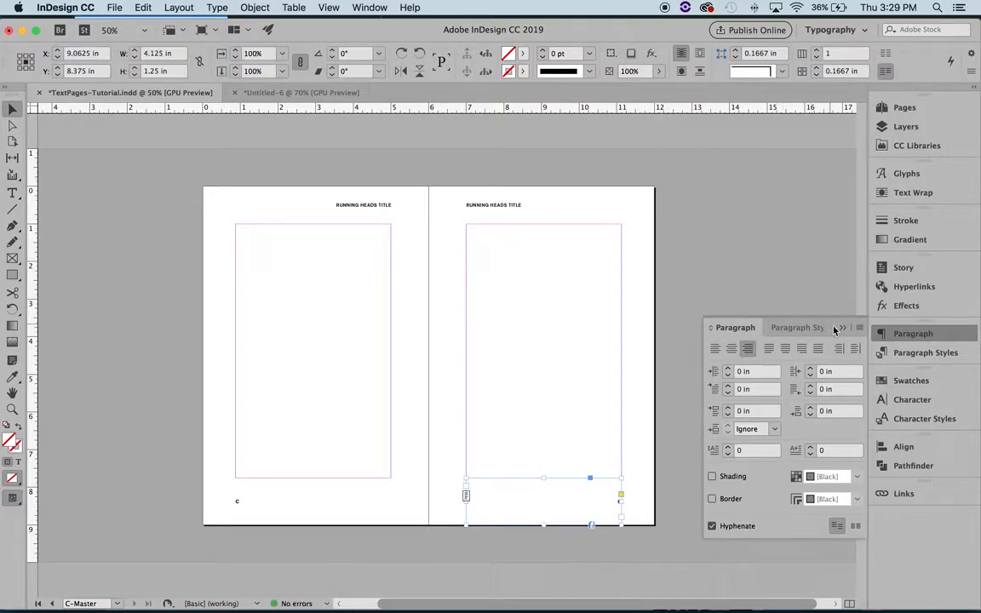
pyautogui.click(757, 293)
pyautogui.hscroll(-1, 793, 334)
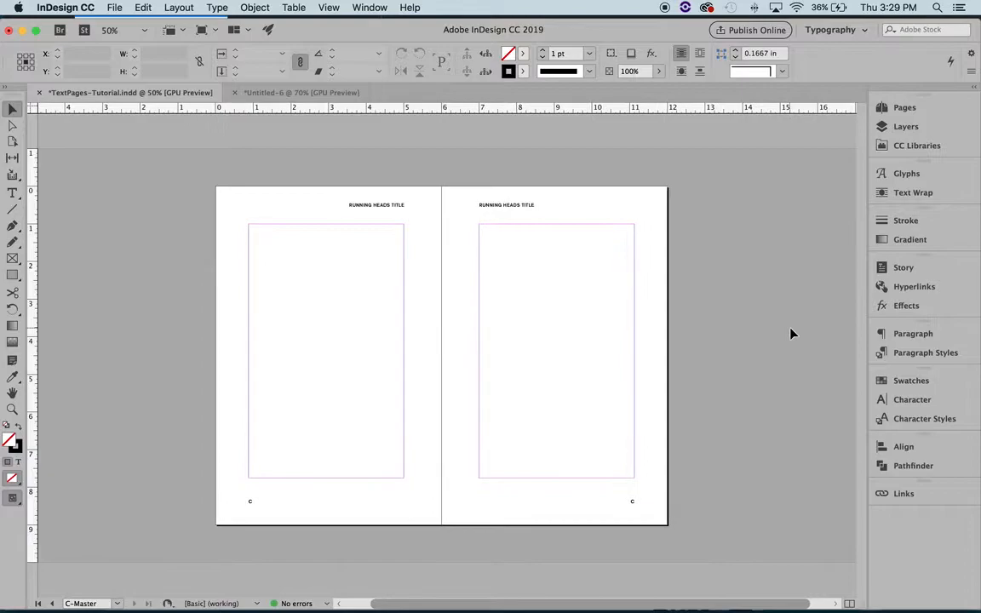
pyautogui.hscroll(1, 793, 332)
# Step: Add a new A-Master spread after pages 2-3 as pages 4-5
pyautogui.click(902, 107)
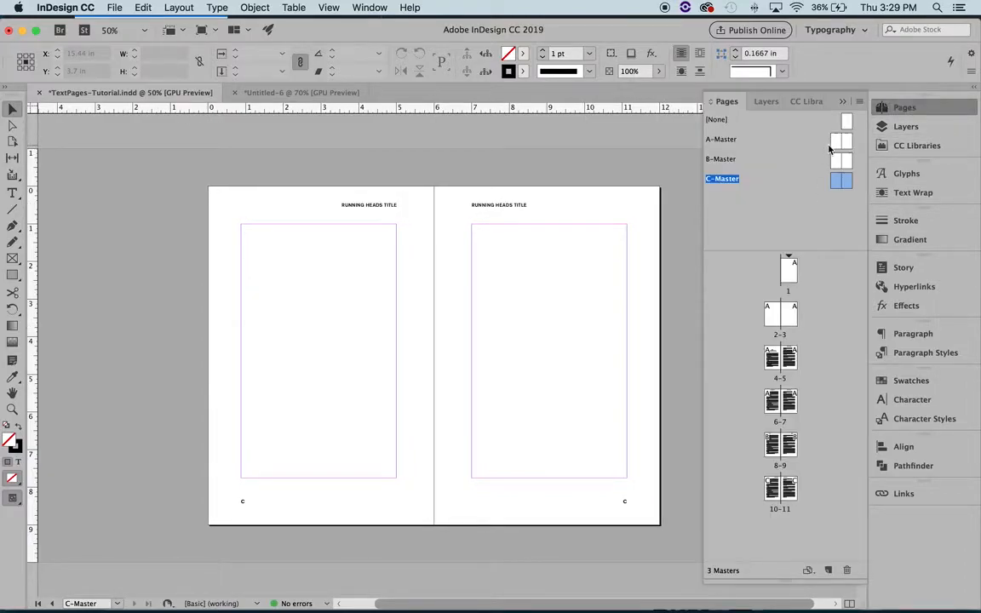
pyautogui.click(834, 144)
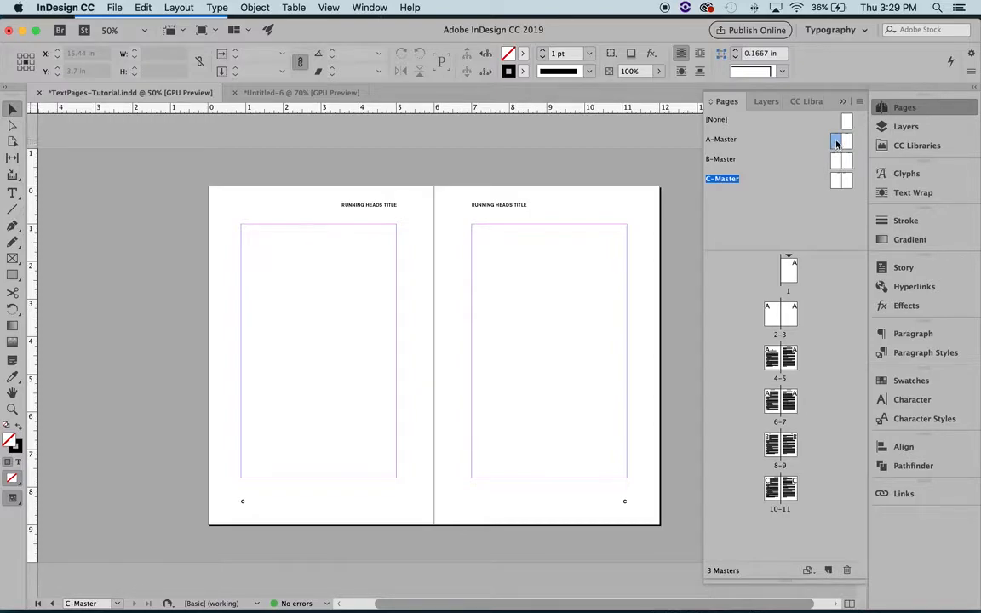
pyautogui.keyDown('shift'); pyautogui.click(848, 143); pyautogui.keyUp('shift')
pyautogui.moveTo(838, 143); pyautogui.dragTo(807, 315)
pyautogui.moveTo(806, 314); pyautogui.dragTo(801, 321)
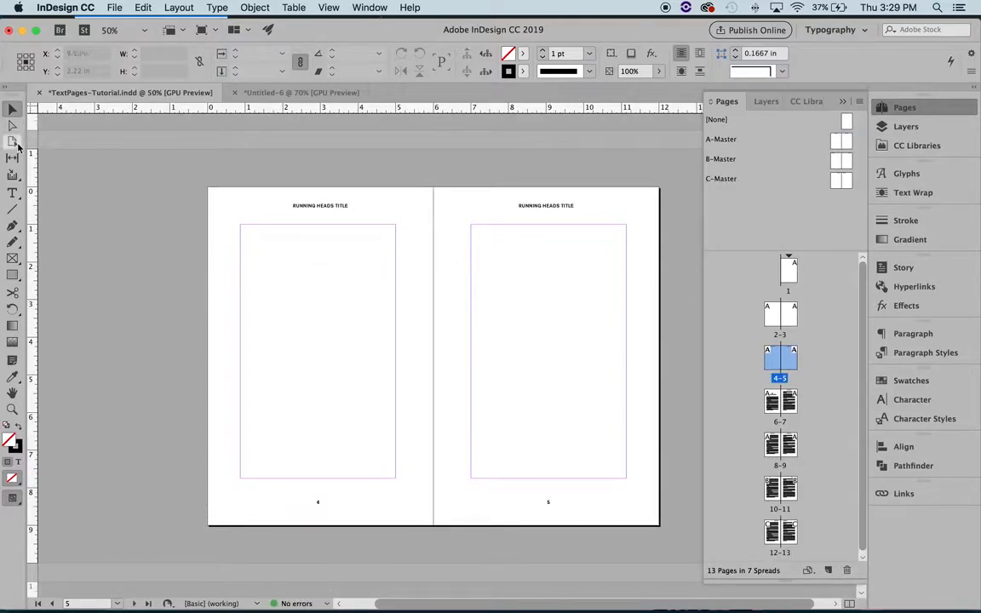
# Step: Open spread 2-3 and review the running heads and page numbers on each spread through pages 12-13
pyautogui.doubleClick(772, 316)
pyautogui.hscroll(2, 663, 308)
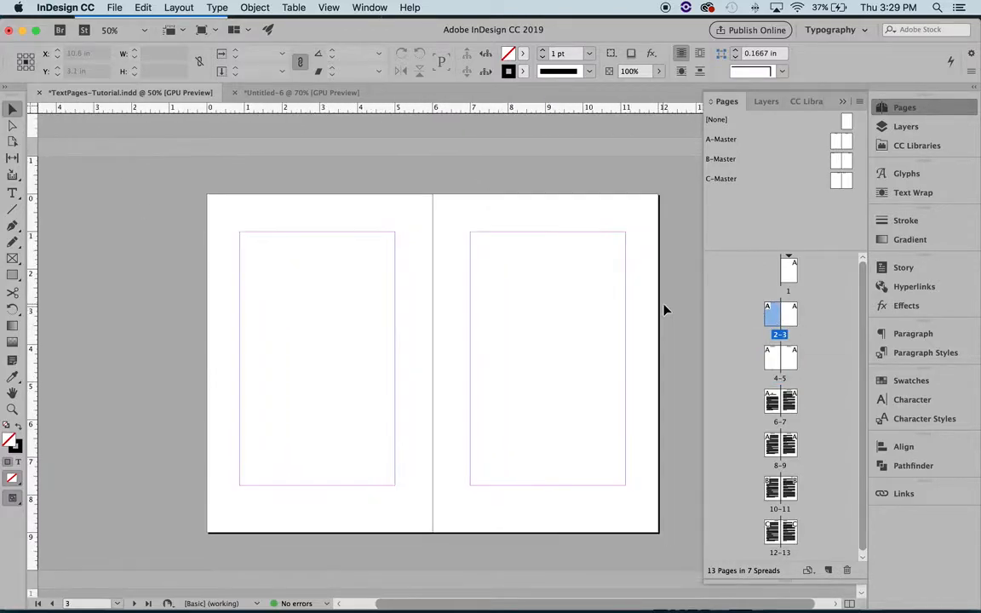
pyautogui.scroll(-3, 663, 309)
pyautogui.scroll(1, 354, 193)
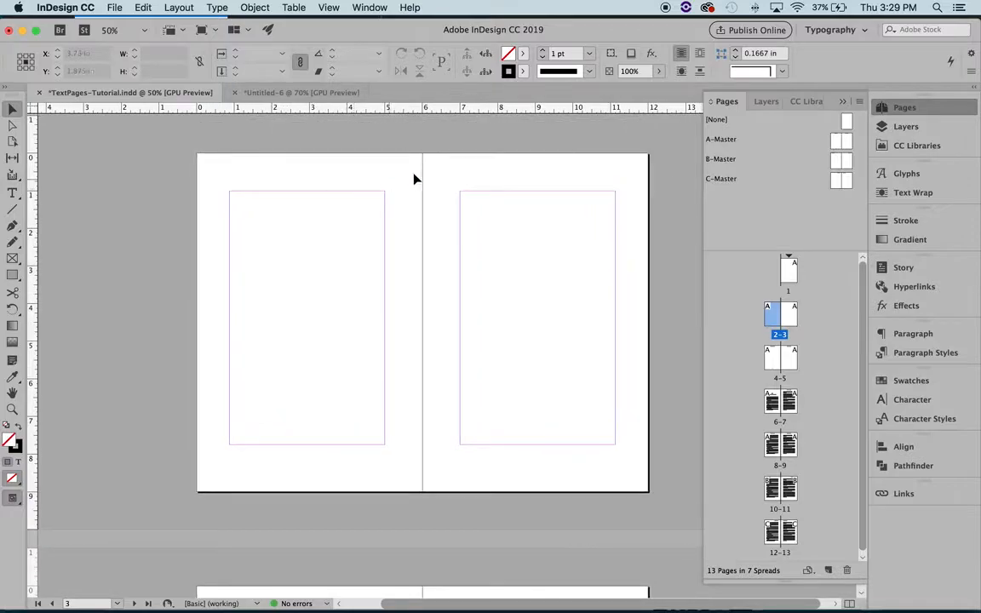
pyautogui.scroll(-5, 379, 247)
pyautogui.scroll(-1, 382, 247)
pyautogui.hscroll(1, 382, 247)
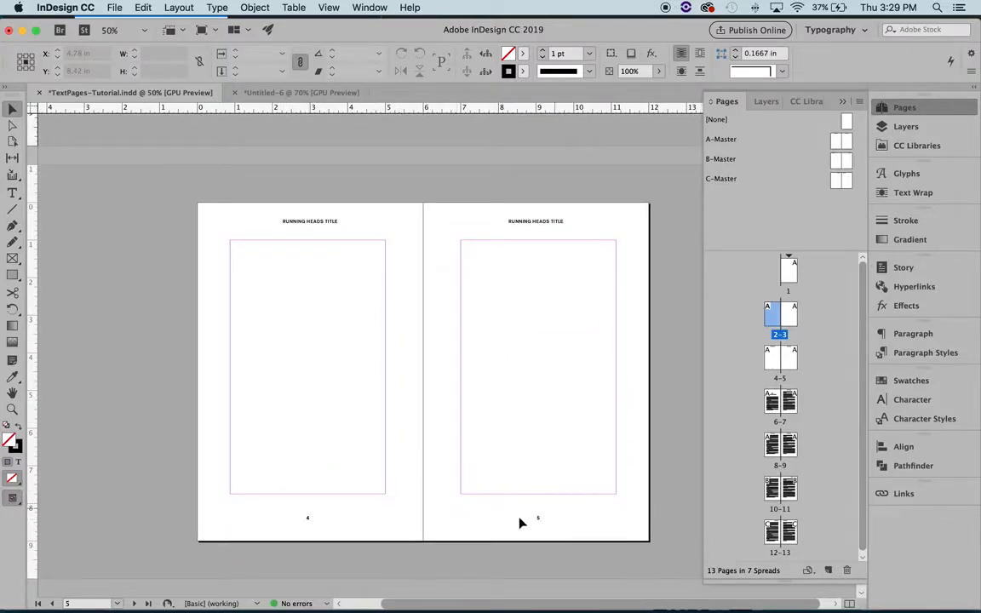
pyautogui.scroll(-5, 499, 532)
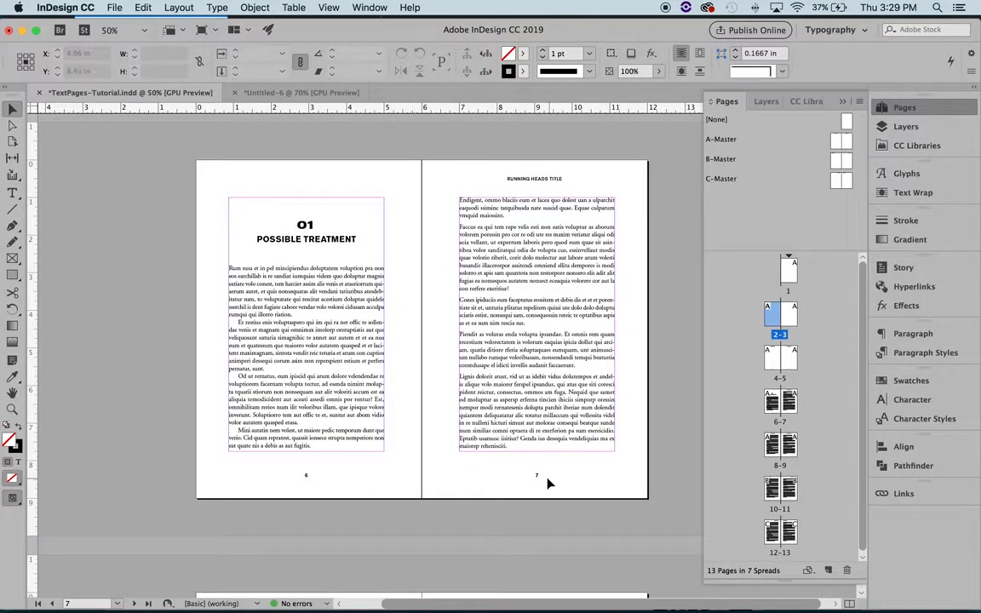
pyautogui.scroll(-5, 495, 495)
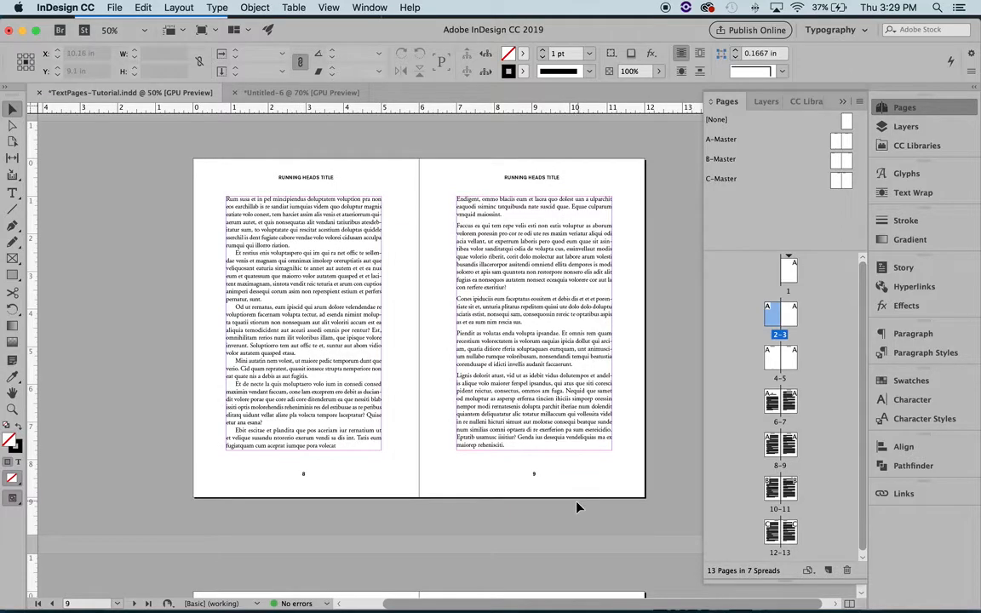
pyautogui.scroll(-5, 576, 508)
pyautogui.scroll(3, 578, 508)
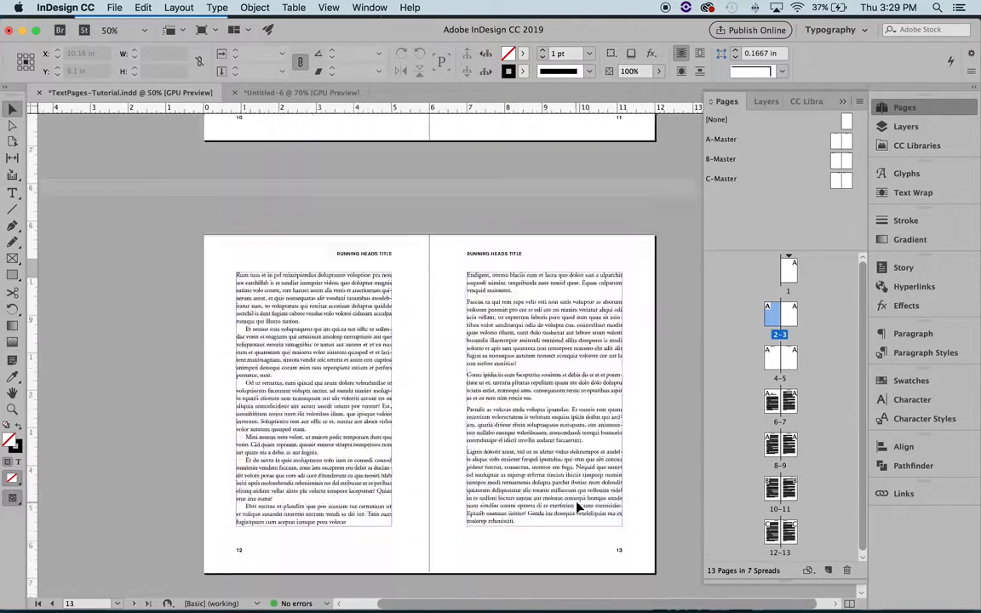
pyautogui.scroll(8, 550, 471)
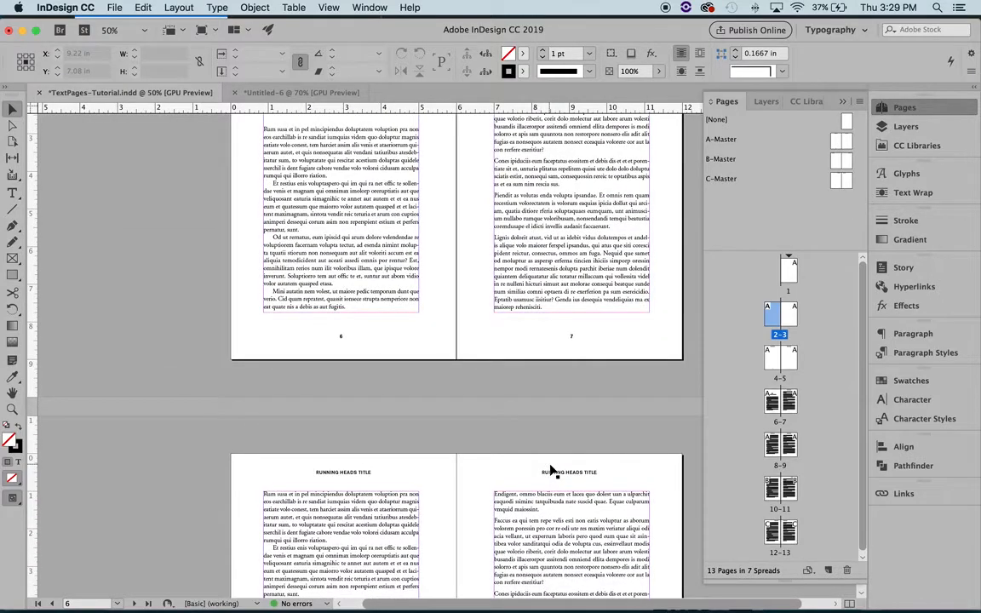
# Step: Return to spread 6-7 and check whether the display performance is set to High Quality Display
pyautogui.scroll(-5, 550, 471)
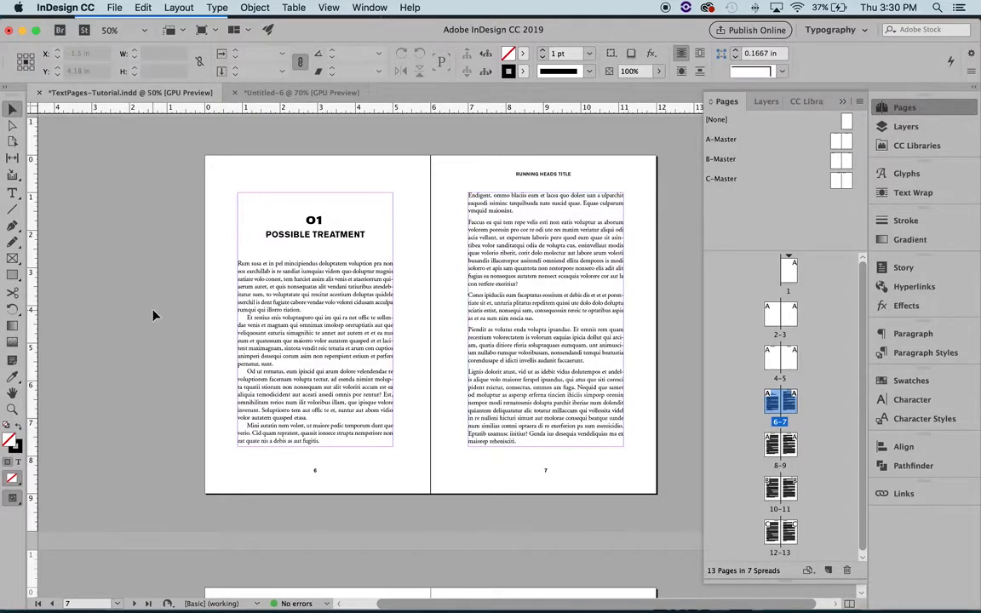
pyautogui.scroll(1, 150, 317)
pyautogui.hscroll(1, 150, 317)
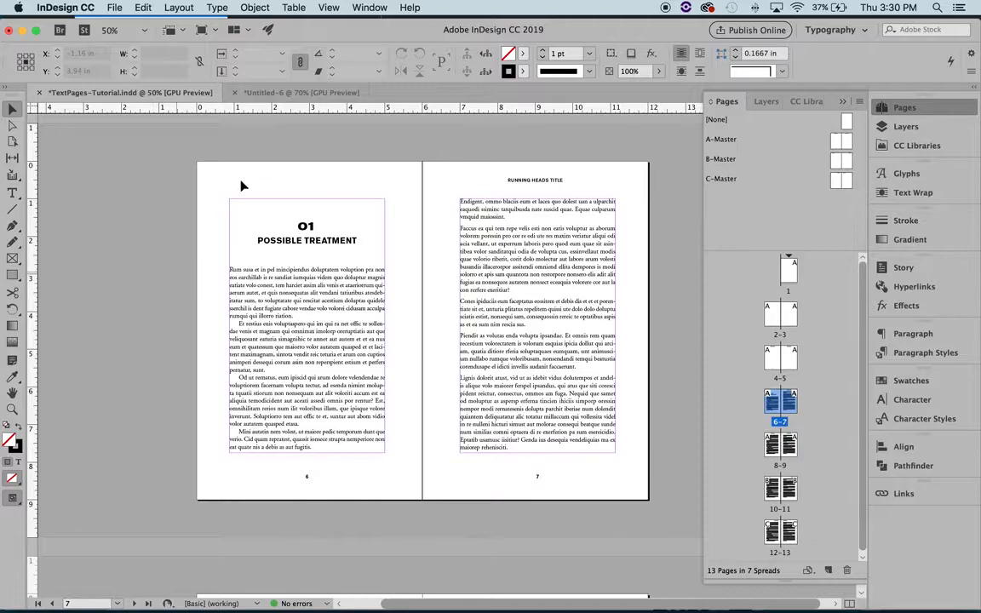
pyautogui.click(328, 7)
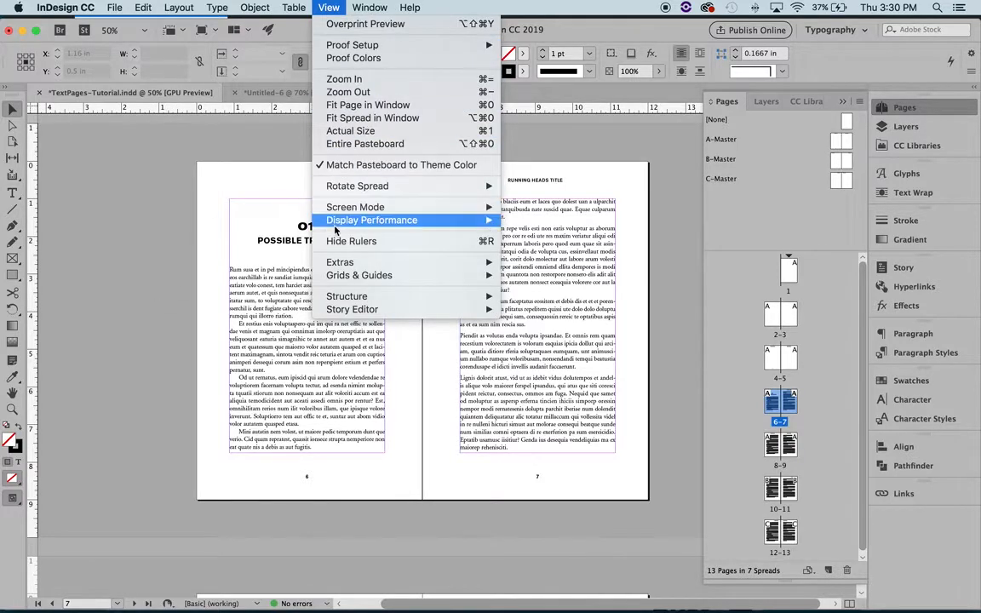
pyautogui.moveTo(336, 223)
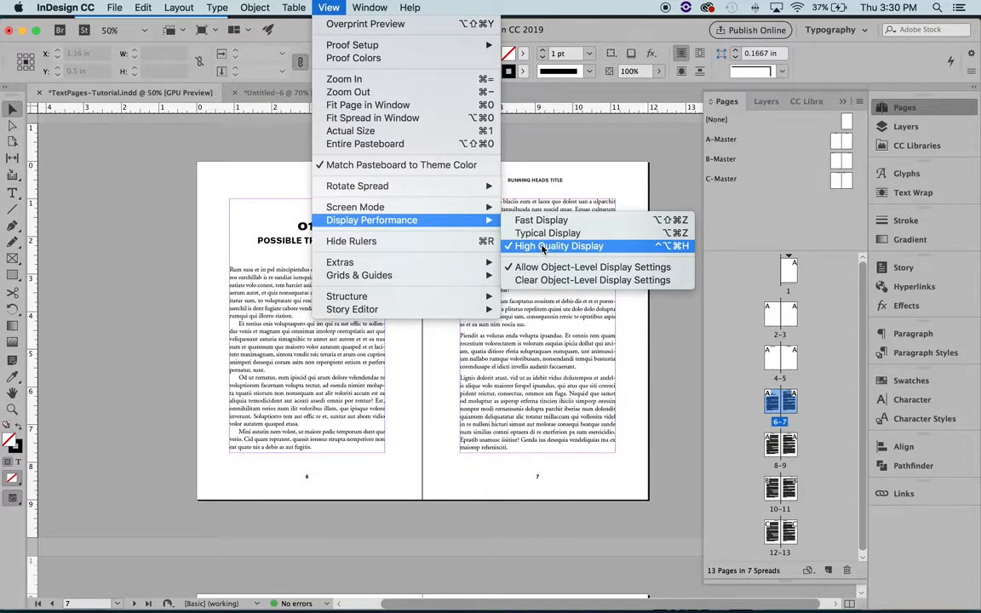
pyautogui.click(127, 320)
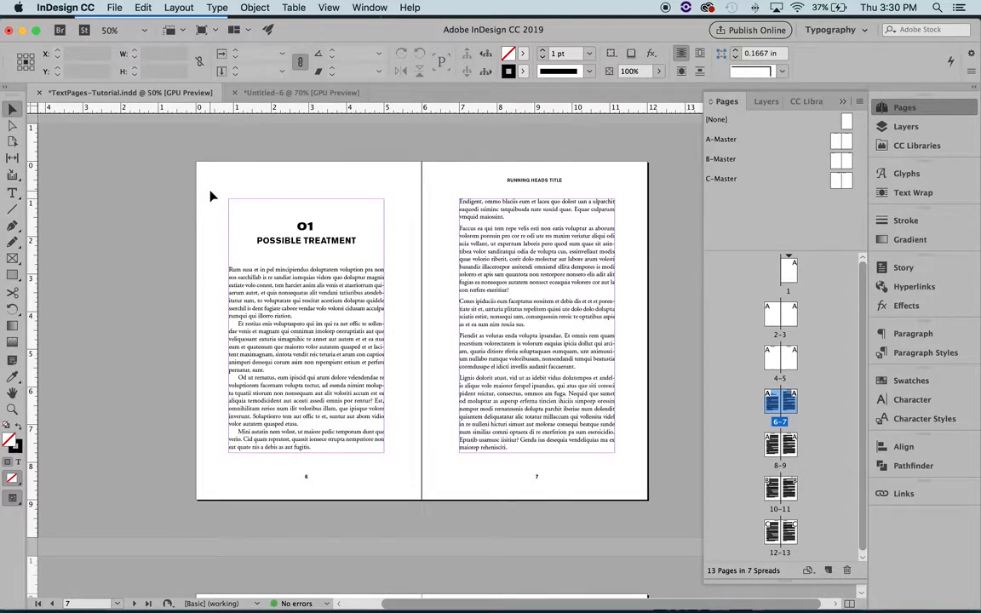
# Step: Hide the guides and frame edges, and set the vertical line between pages 6 and 7 to a 0.5 pt stroke
pyautogui.press('super+h')
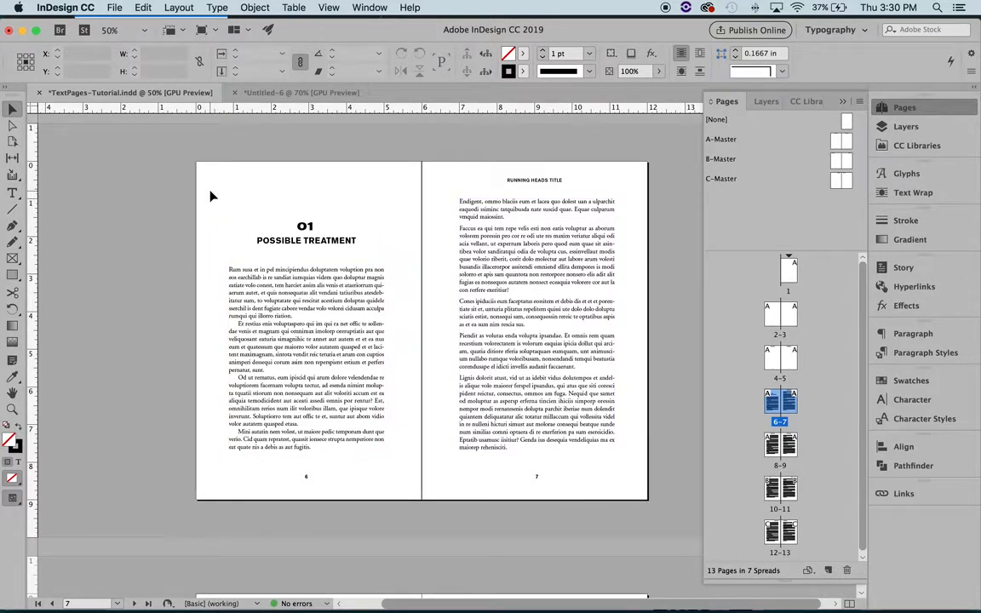
pyautogui.scroll(-1, 211, 191)
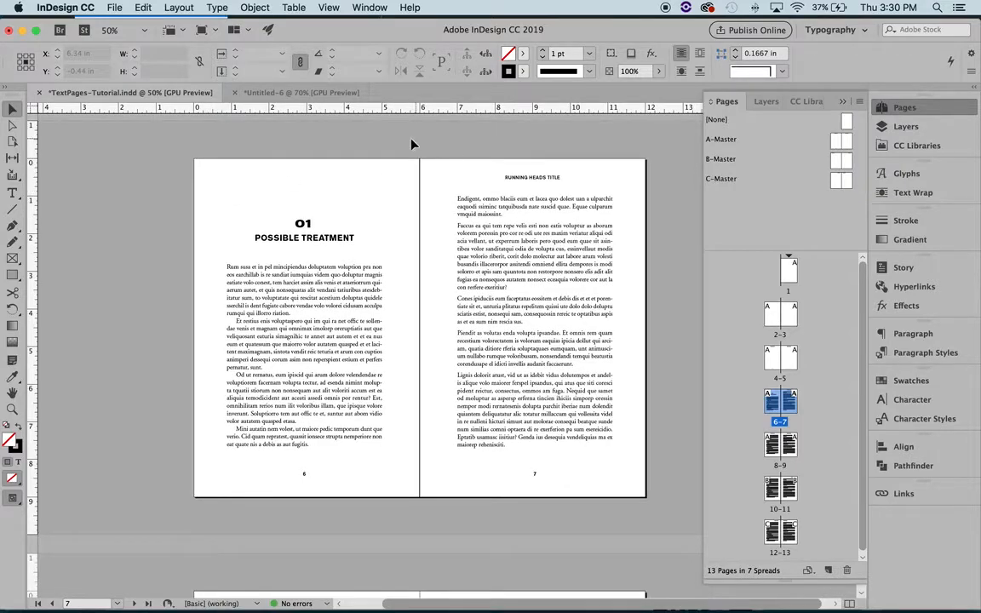
pyautogui.moveTo(410, 138); pyautogui.dragTo(434, 182)
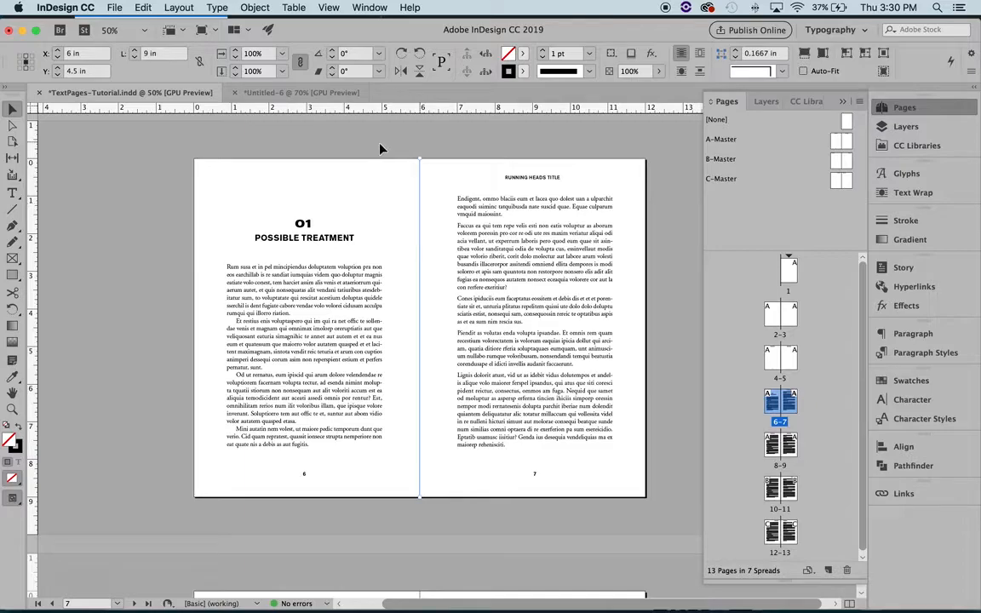
pyautogui.click(14, 209)
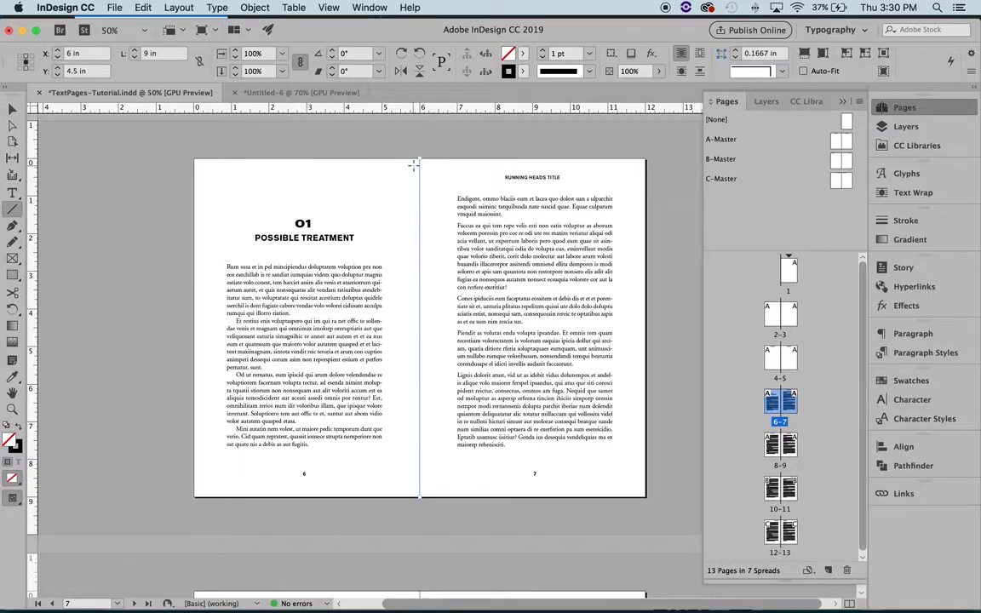
pyautogui.click(11, 108)
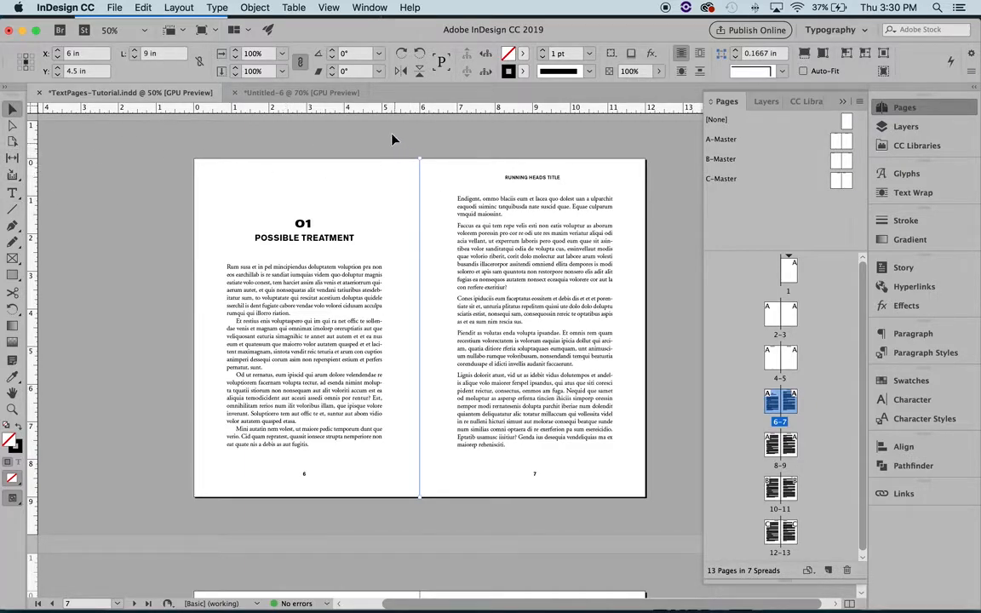
pyautogui.click(590, 54)
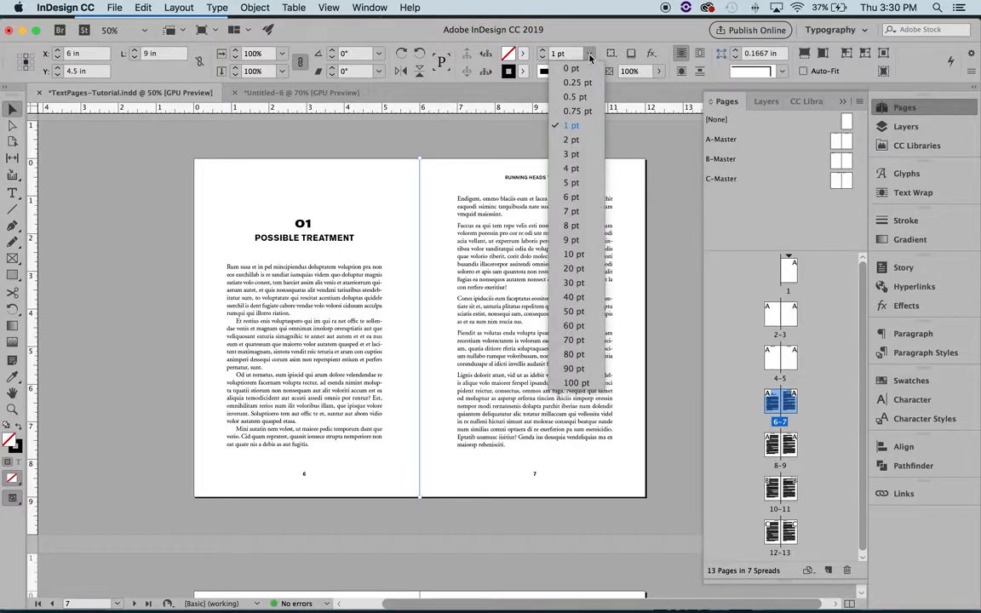
pyautogui.click(572, 96)
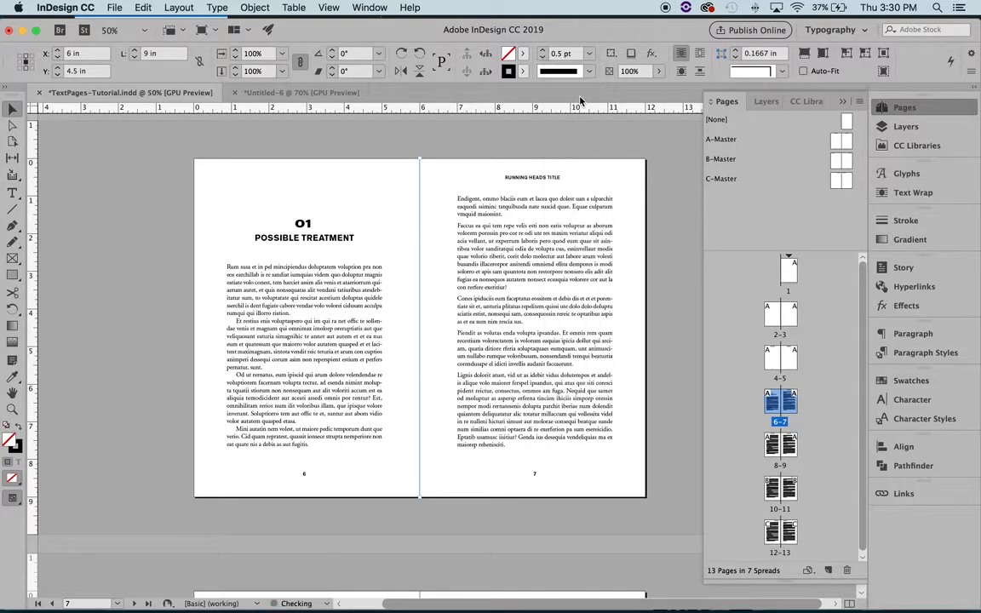
pyautogui.click(434, 418)
# Step: Examine the center lines across the spreads from pages 2-3 to 10-11, comparing them with the line on pages 6-7
pyautogui.scroll(-5, 429, 477)
pyautogui.scroll(-3, 429, 493)
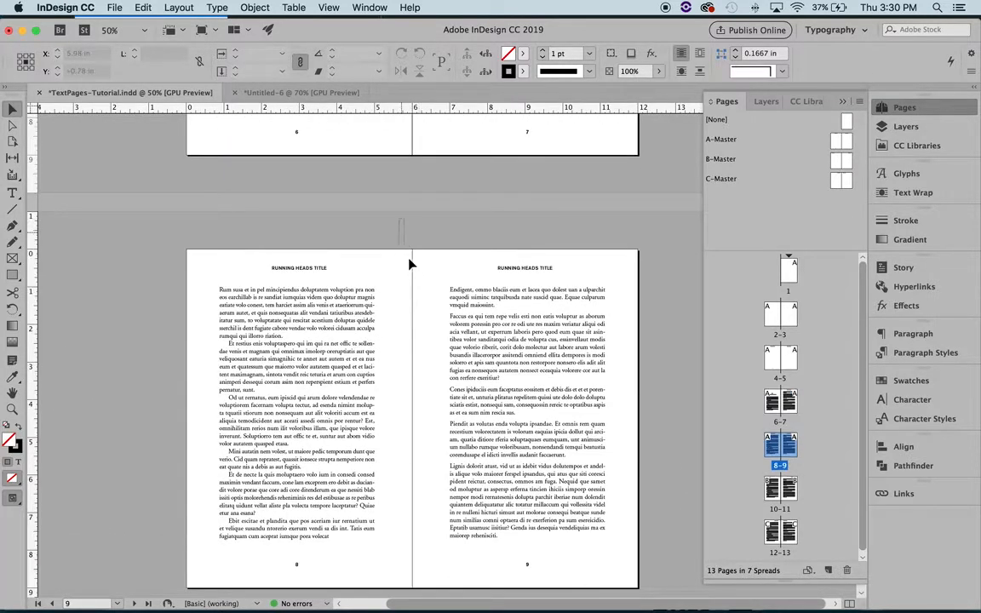
pyautogui.scroll(-5, 410, 250)
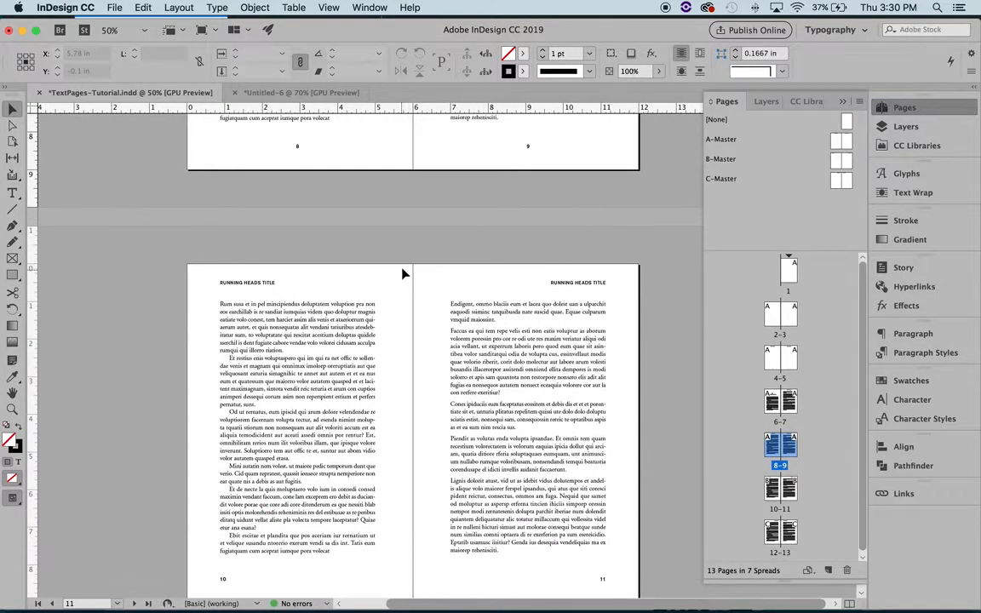
pyautogui.scroll(10, 423, 269)
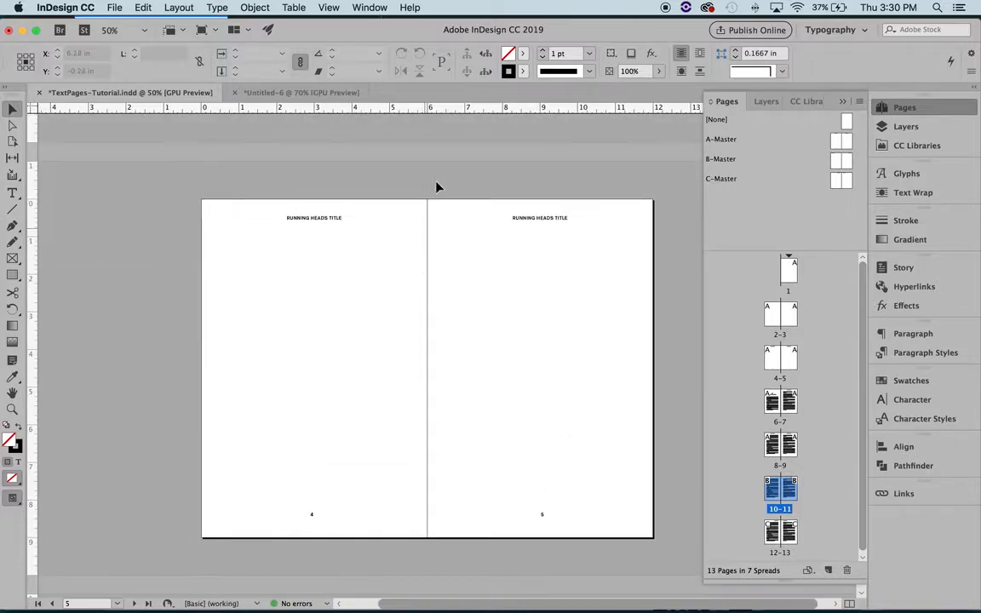
pyautogui.scroll(5, 440, 230)
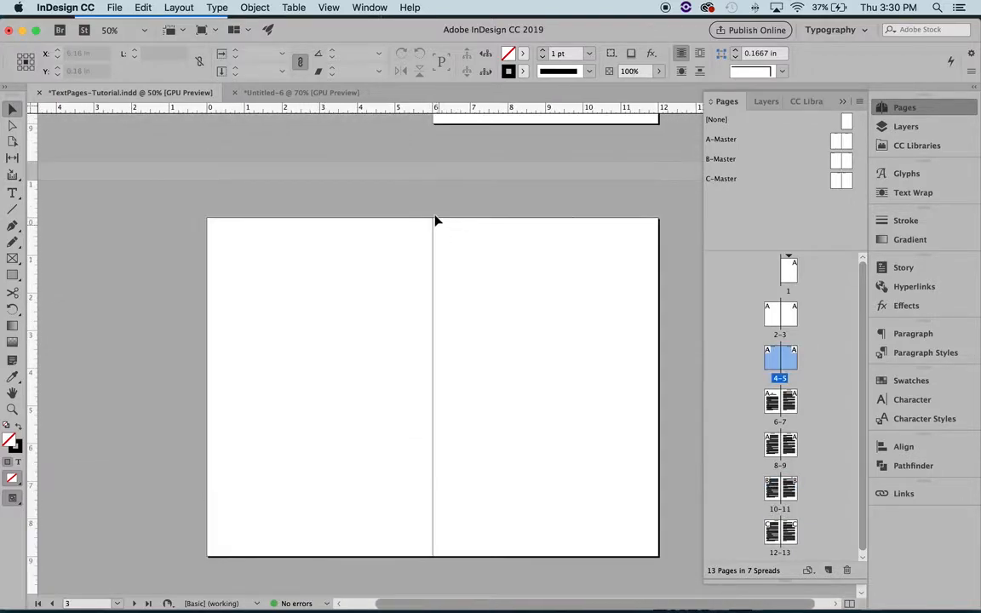
pyautogui.scroll(-10, 456, 258)
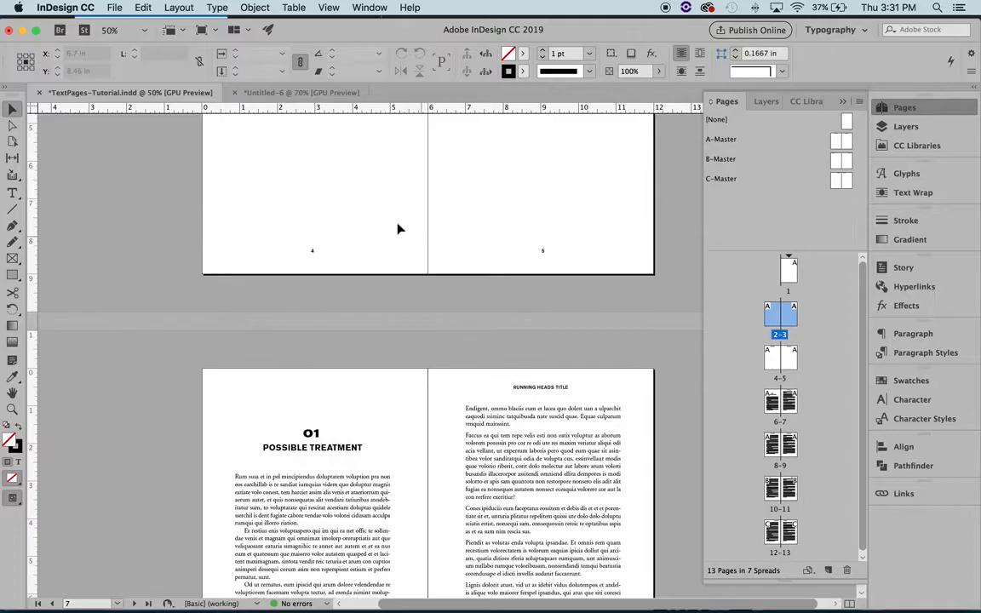
pyautogui.scroll(-5, 463, 249)
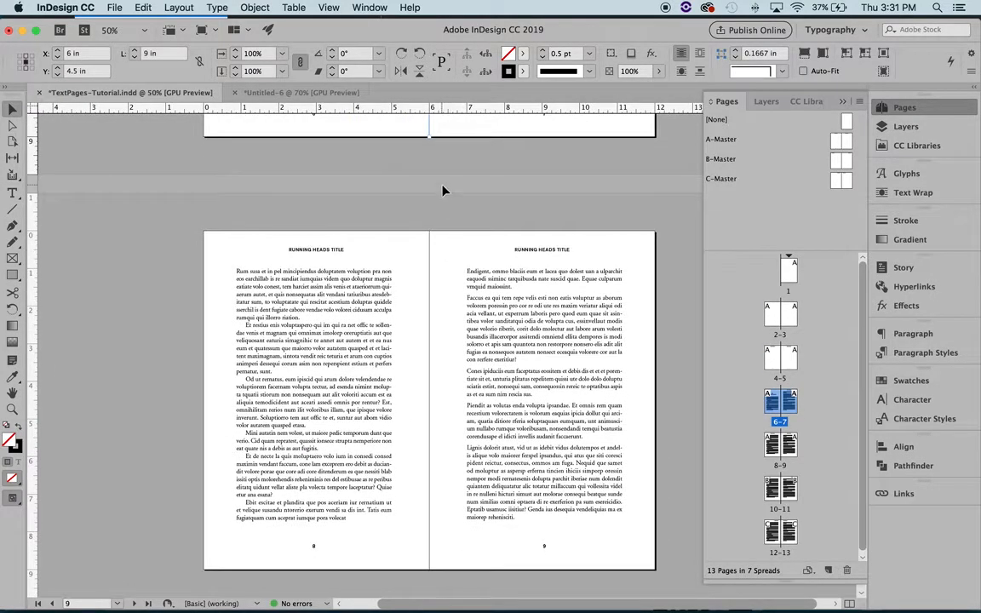
pyautogui.scroll(5, 444, 189)
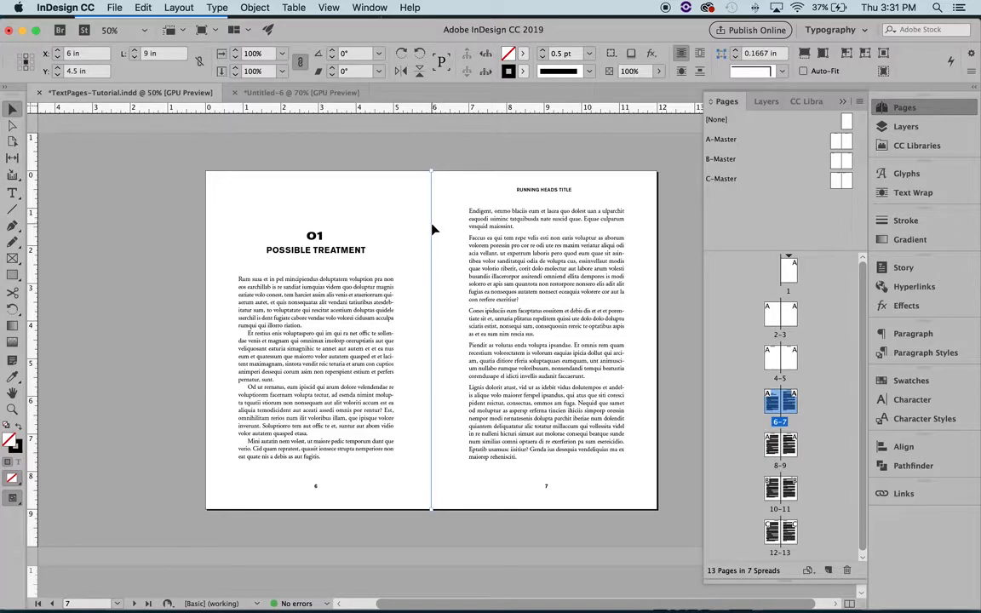
pyautogui.scroll(-5, 454, 279)
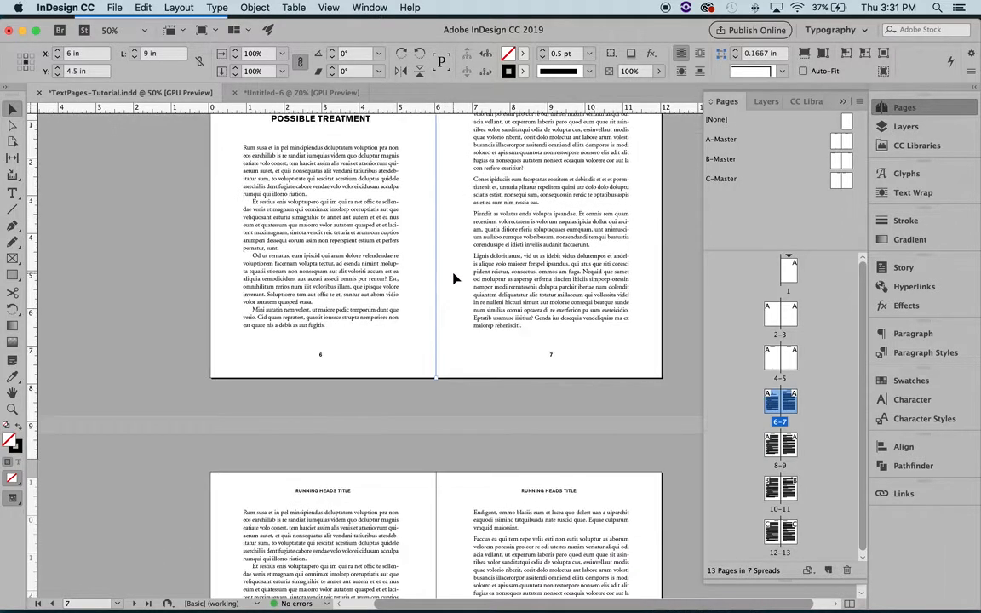
pyautogui.scroll(-1, 454, 324)
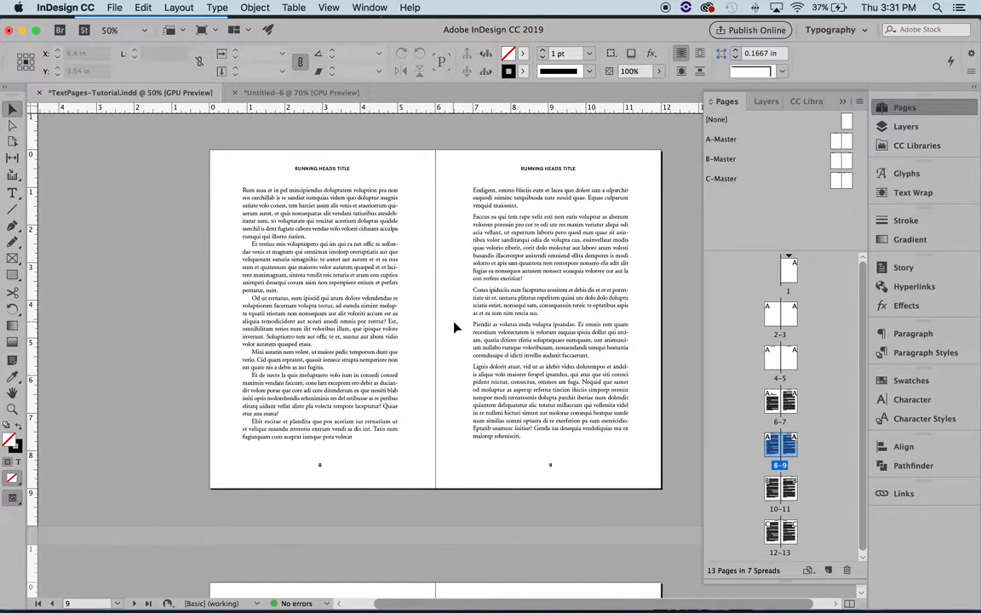
# Step: Paste the 0.5 pt vertical center line in place on spreads 8-9, 10-11 and 12-13
pyautogui.click(433, 391)
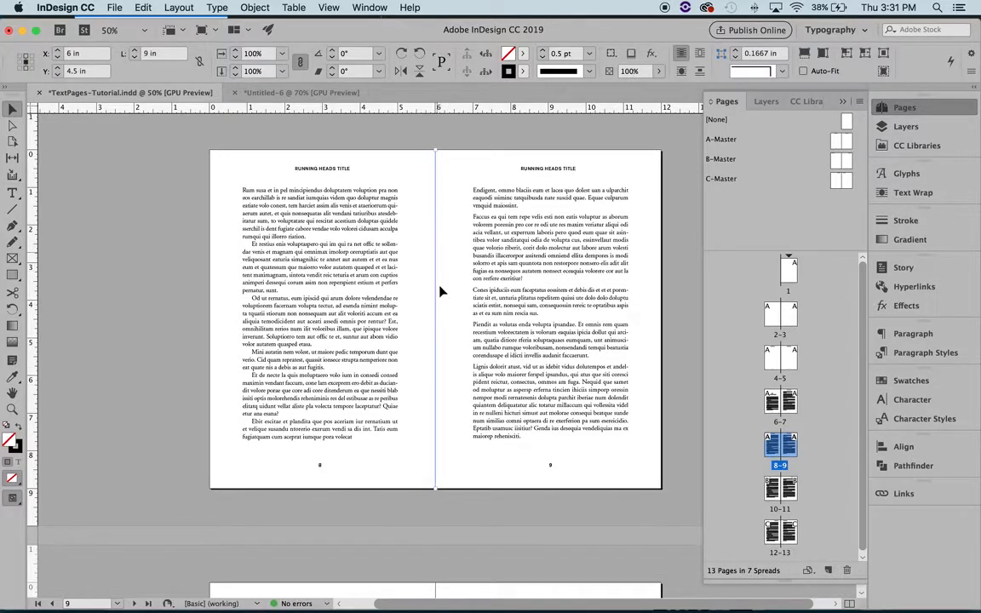
pyautogui.scroll(-9, 436, 294)
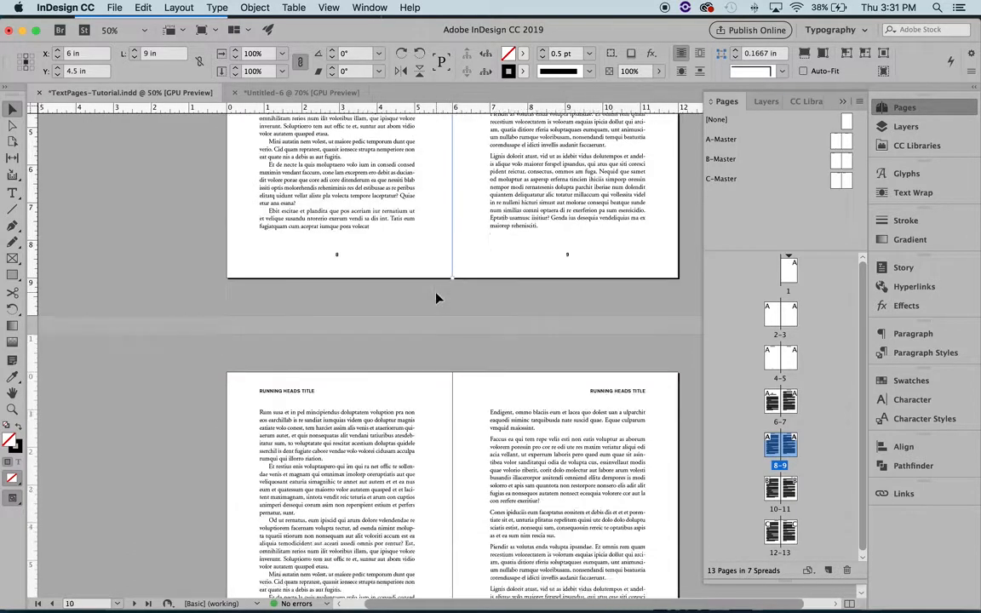
pyautogui.click(458, 356)
pyautogui.click(458, 362)
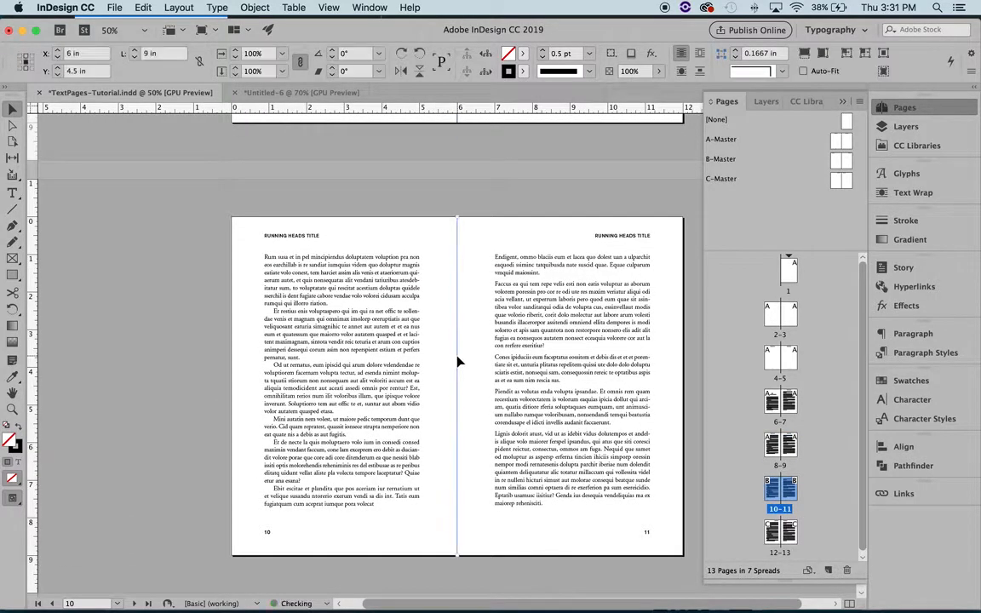
pyautogui.scroll(-9, 464, 377)
pyautogui.click(464, 374)
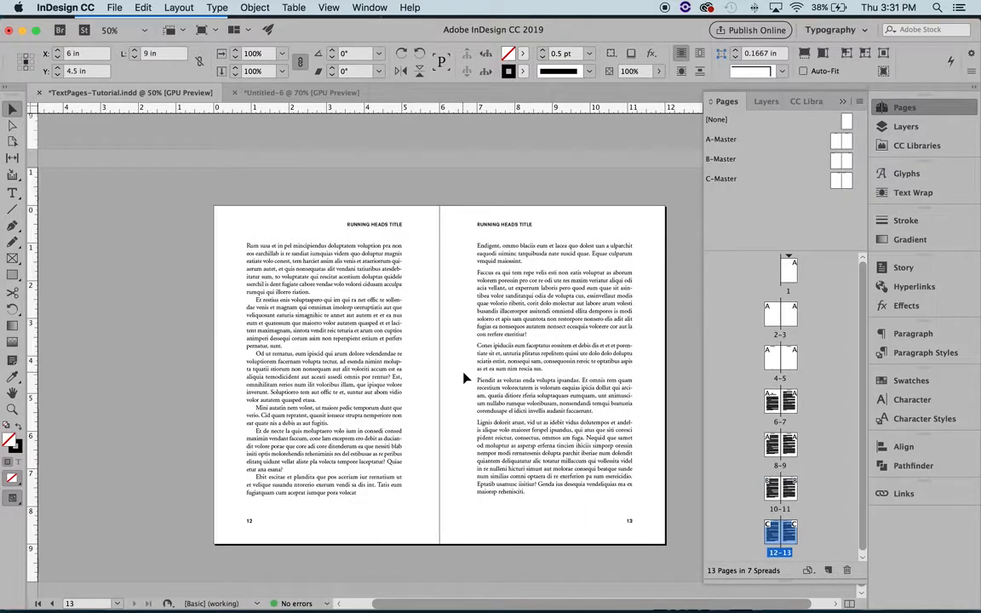
pyautogui.press('alt+shift+super+v')
pyautogui.scroll(-1, 465, 375)
pyautogui.hscroll(-1, 464, 375)
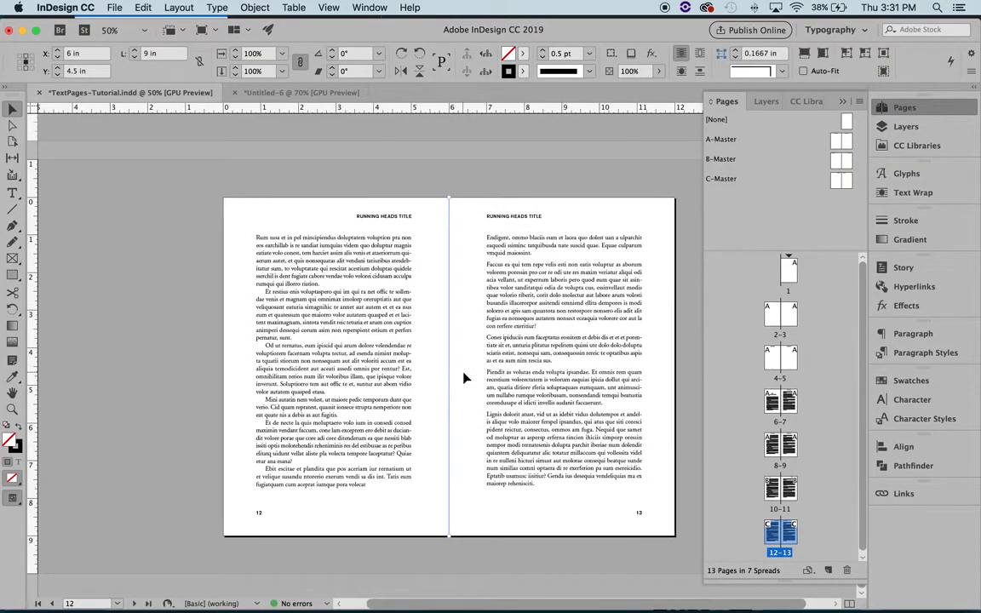
pyautogui.click(453, 162)
# Step: Delete the vertical center line from spread 6-7
pyautogui.scroll(10, 452, 166)
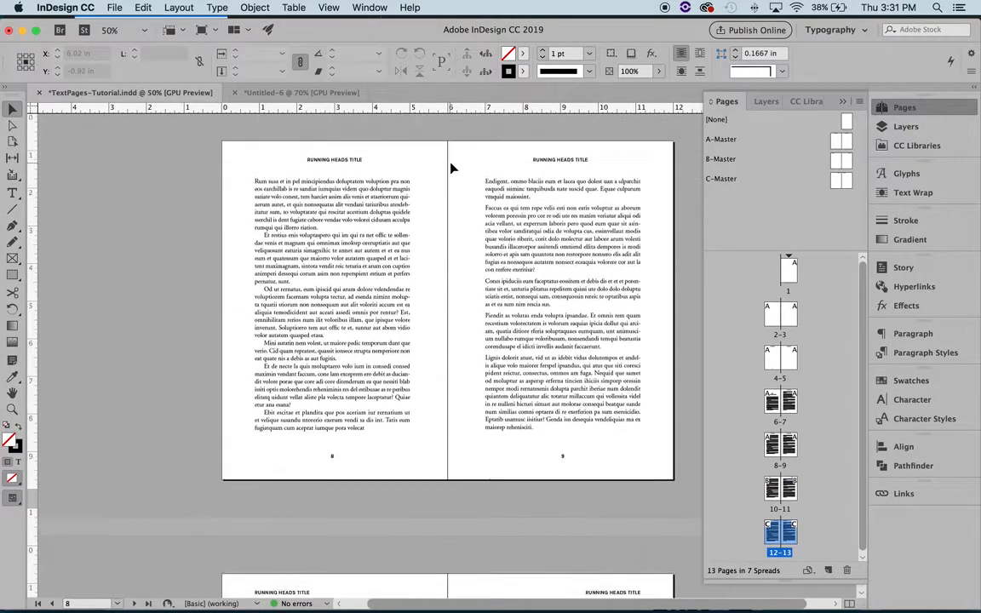
pyautogui.scroll(5, 451, 168)
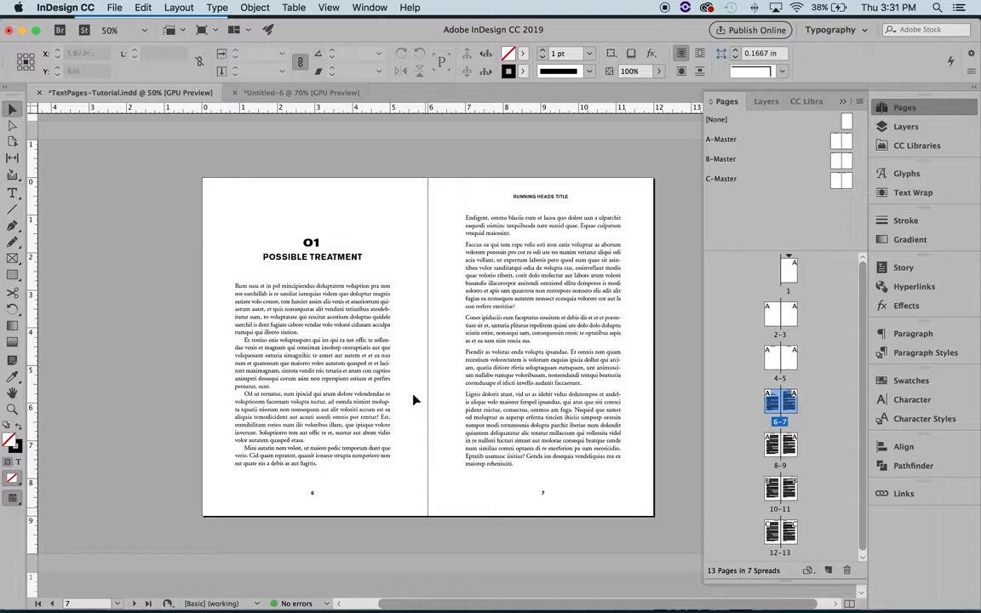
pyautogui.click(434, 187)
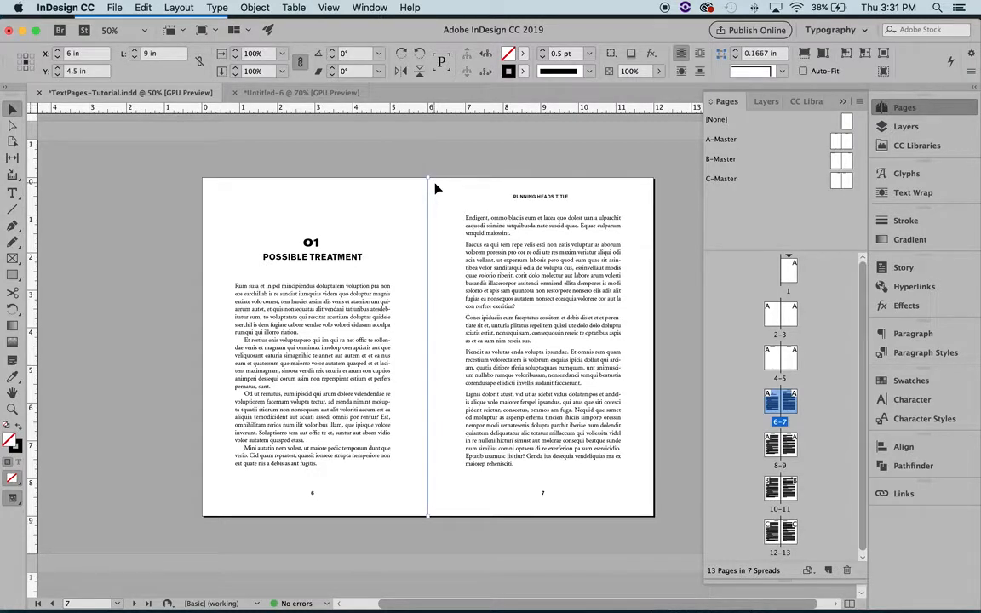
pyautogui.press('Delete')
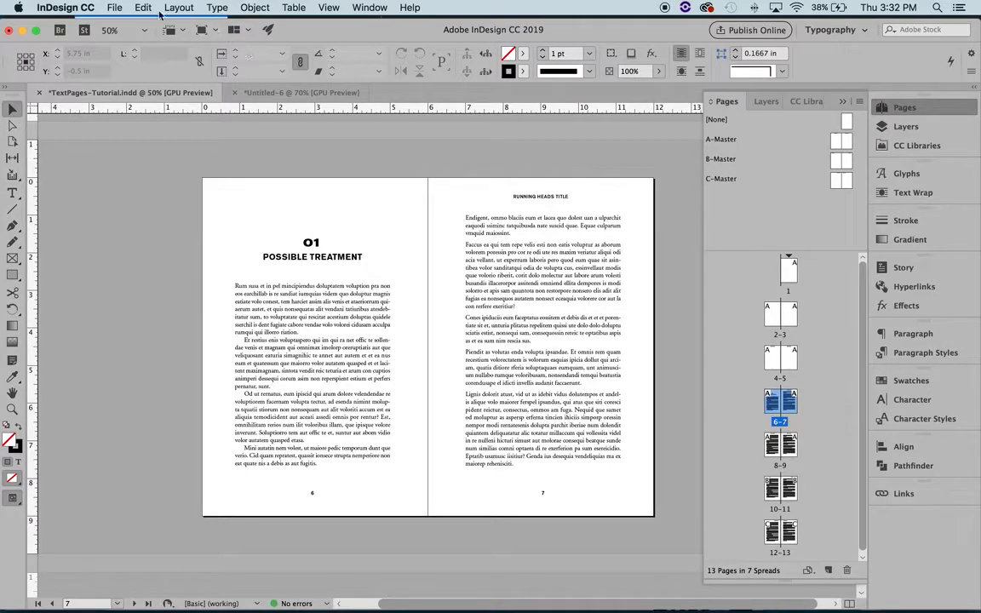
# Step: Export all pages as spreads to an Adobe PDF (Print) file named TextPages-Tutorial on the Desktop
pyautogui.click(114, 7)
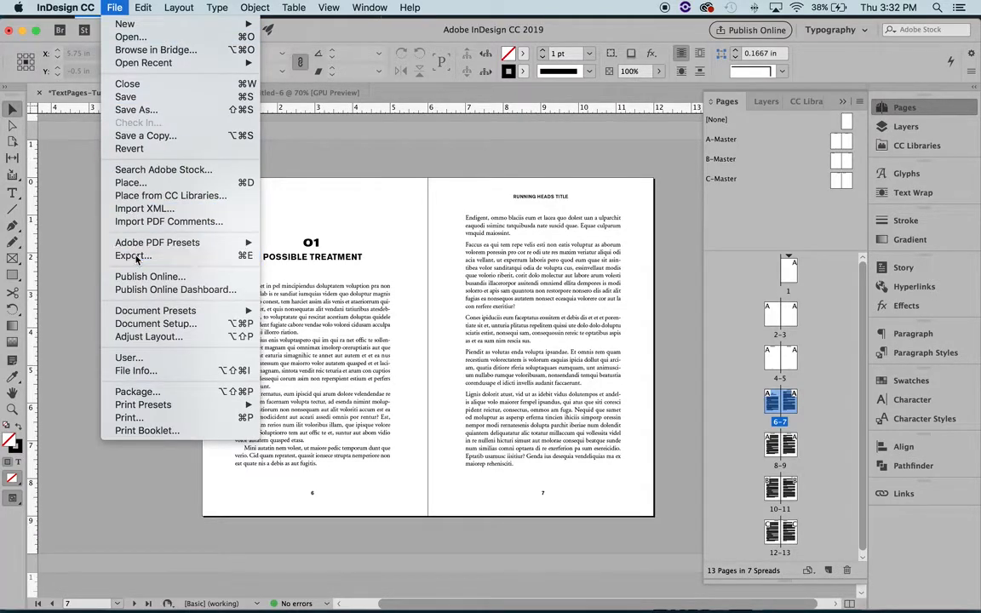
pyautogui.click(134, 255)
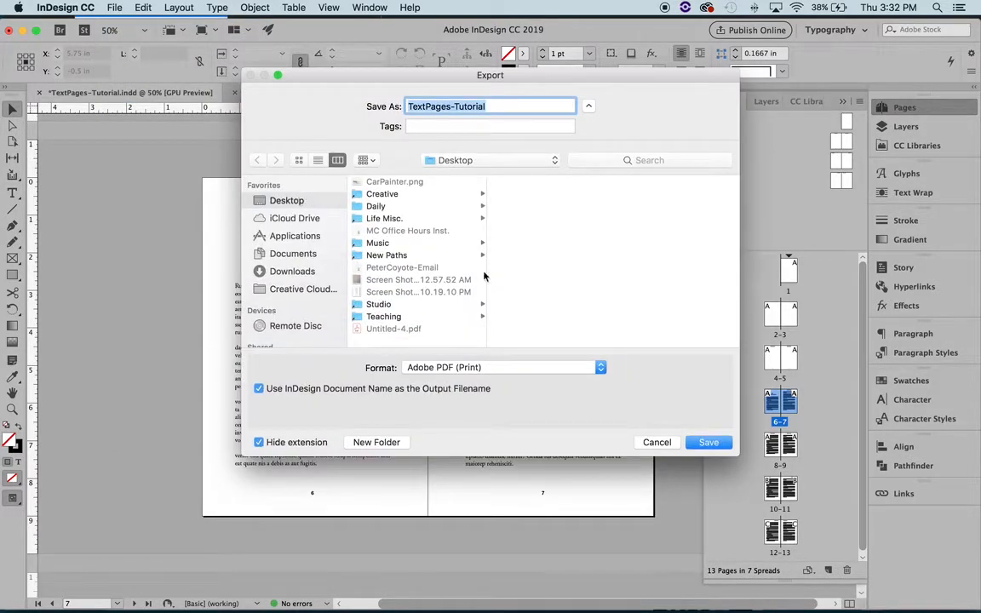
pyautogui.click(700, 441)
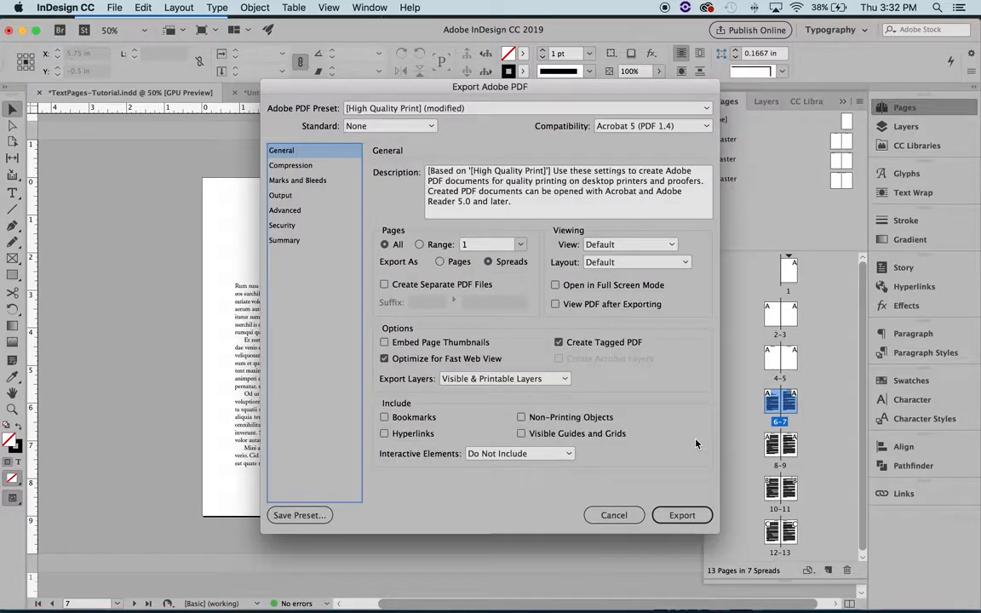
pyautogui.click(681, 515)
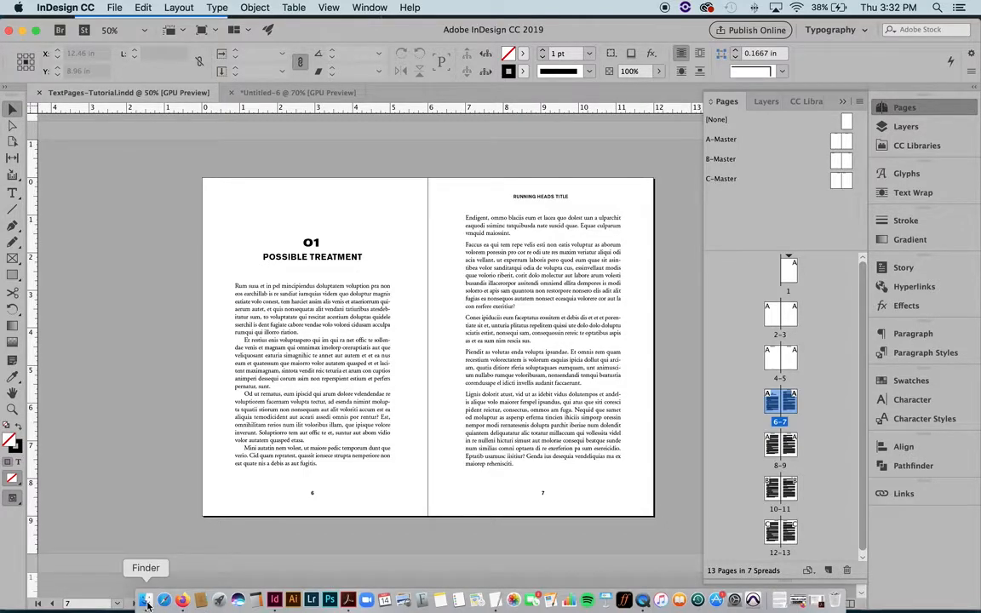
# Step: Open the exported TextPages-Tutorial.pdf from the Desktop in Acrobat
pyautogui.click(146, 602)
pyautogui.click(271, 169)
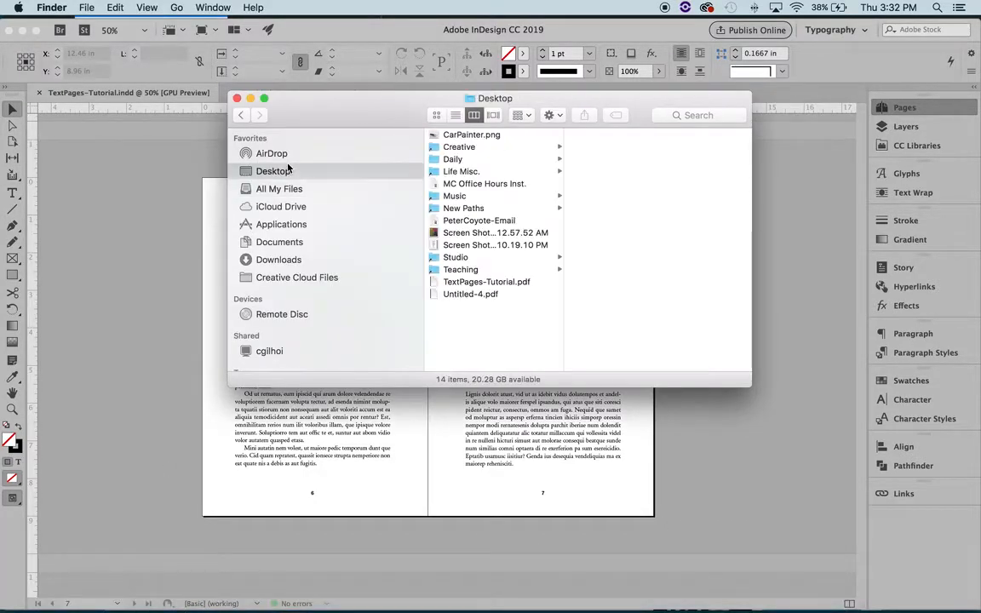
pyautogui.doubleClick(489, 282)
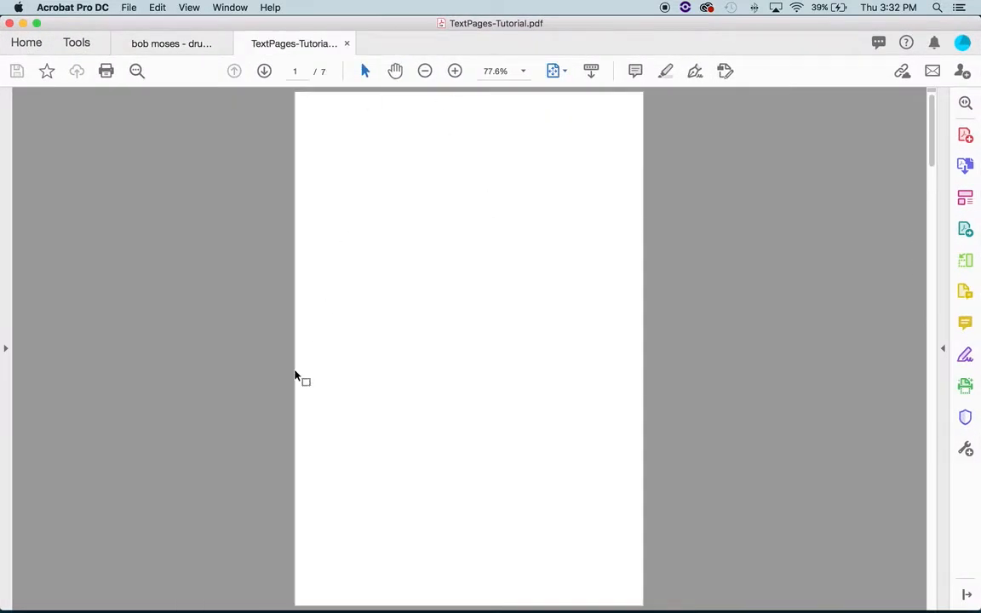
# Step: Page through the PDF spreads, comparing the center of spread 6-7 with the spreads that follow it
pyautogui.click(264, 72)
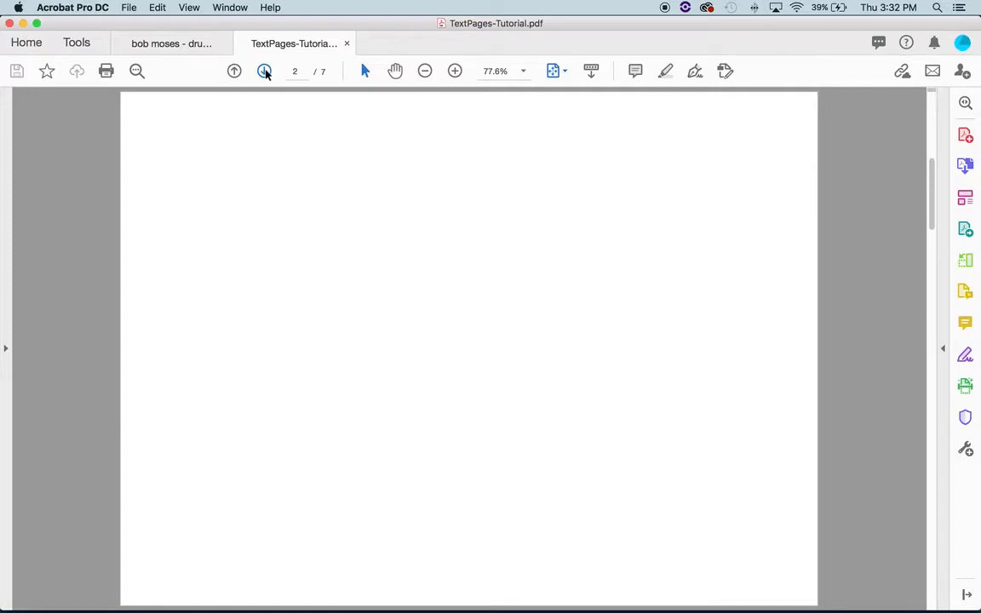
pyautogui.click(264, 72)
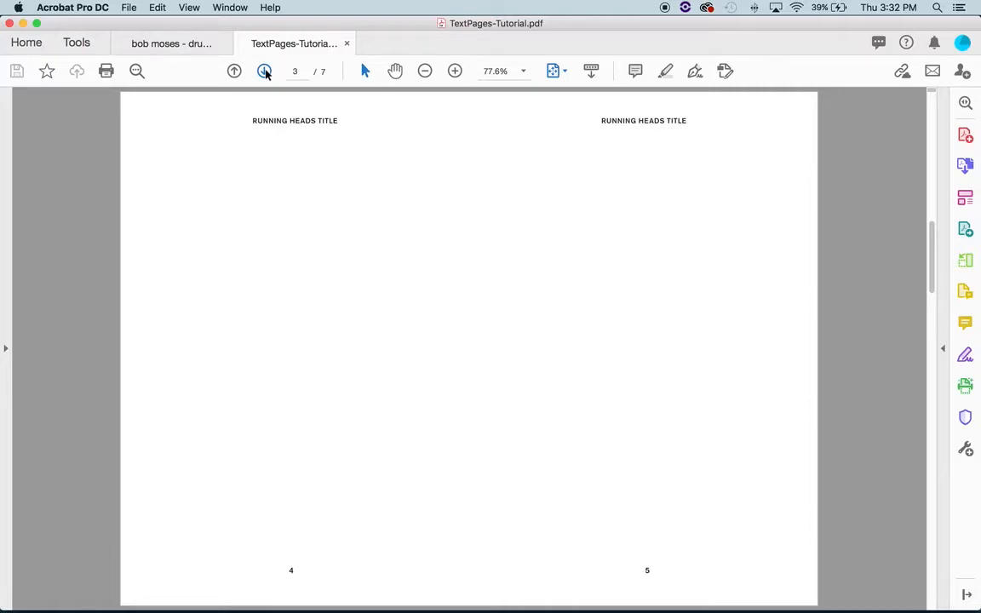
pyautogui.click(265, 71)
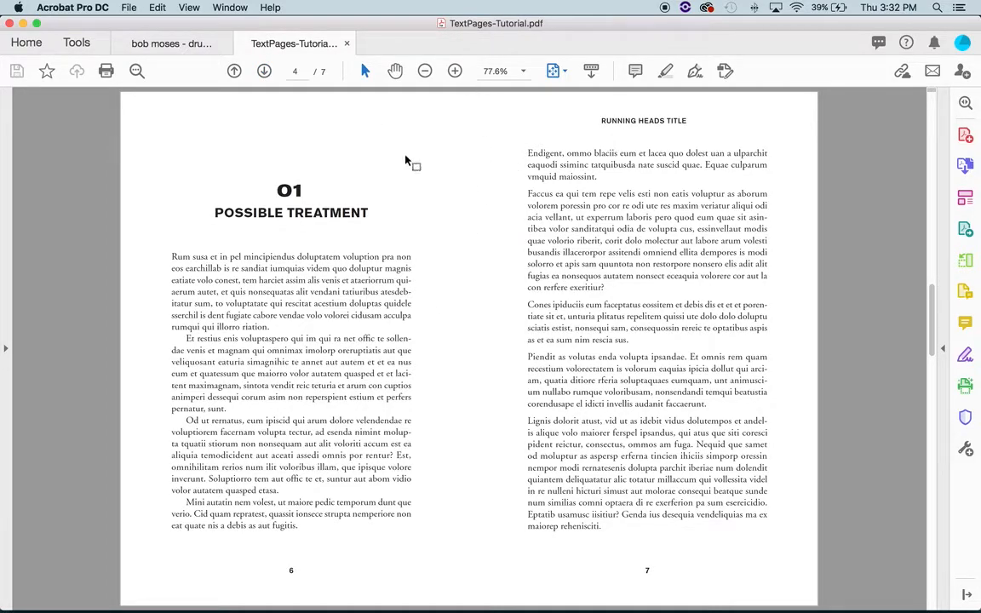
pyautogui.click(264, 71)
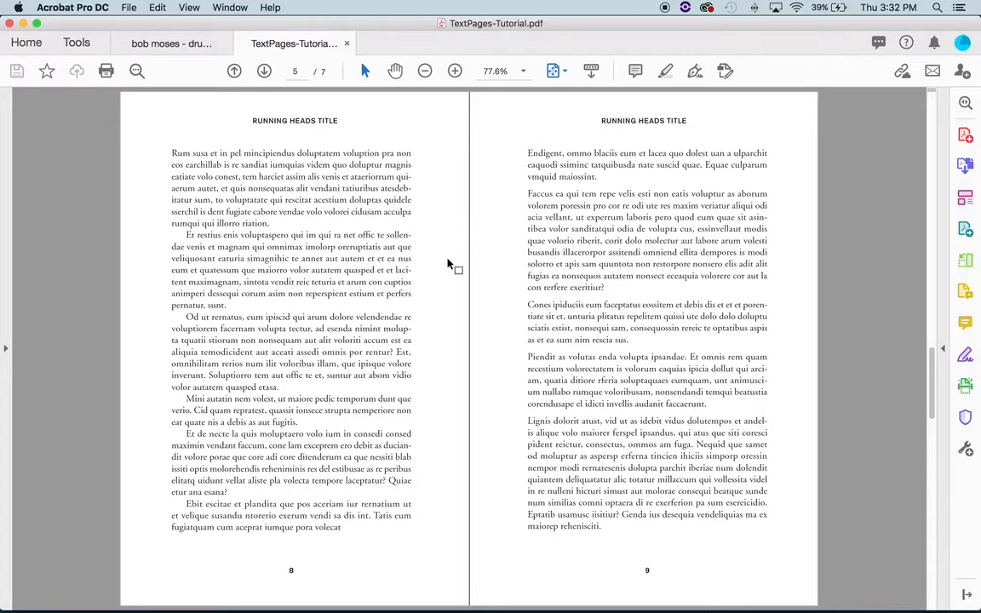
pyautogui.click(264, 71)
pyautogui.click(265, 71)
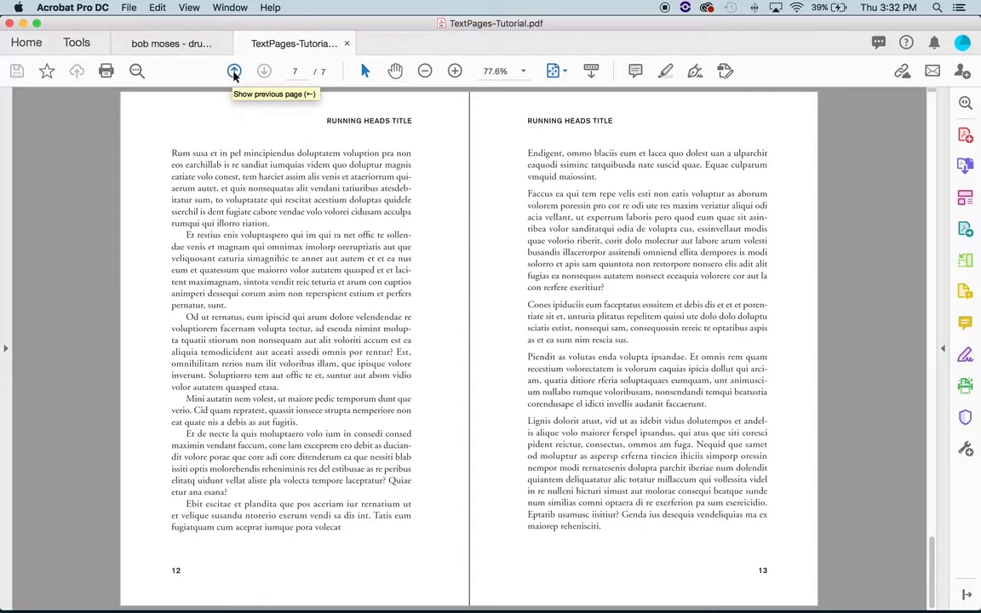
pyautogui.click(234, 71)
pyautogui.click(234, 71)
pyautogui.click(234, 72)
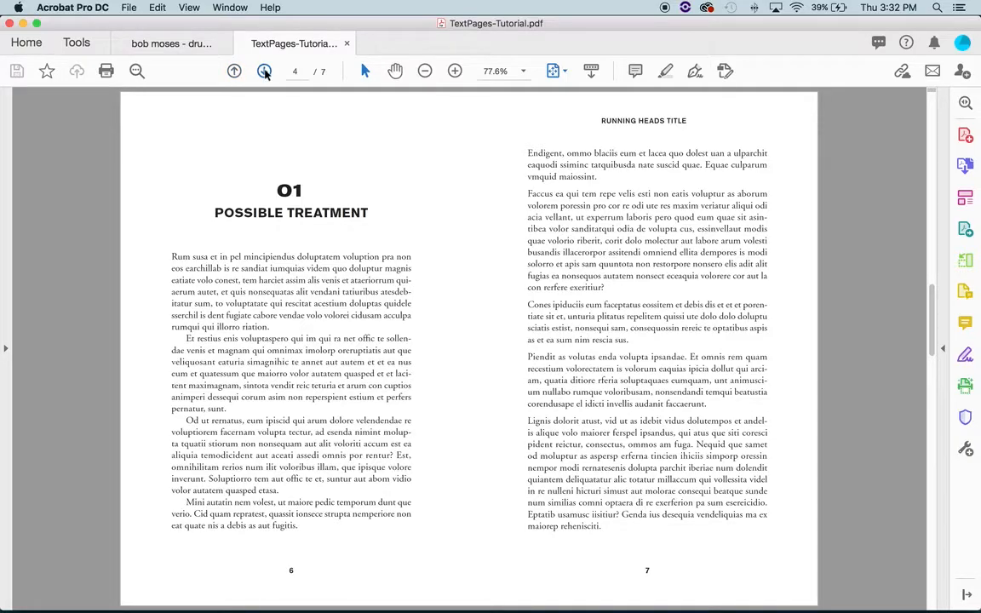
pyautogui.click(265, 71)
pyautogui.click(234, 71)
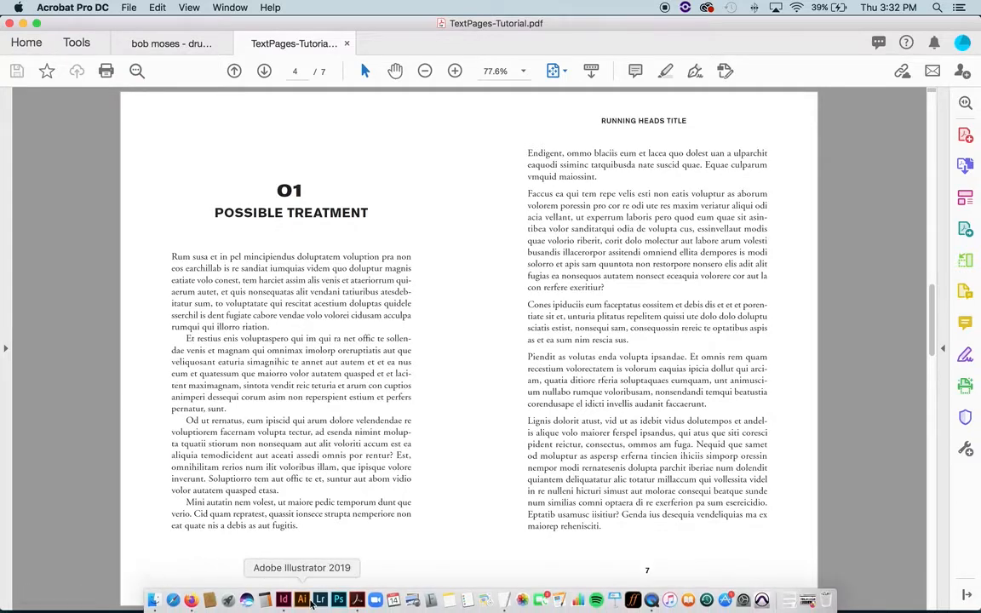
# Step: Return to InDesign and turn on highlighting of H&J Violations in the Composition preferences
pyautogui.click(284, 602)
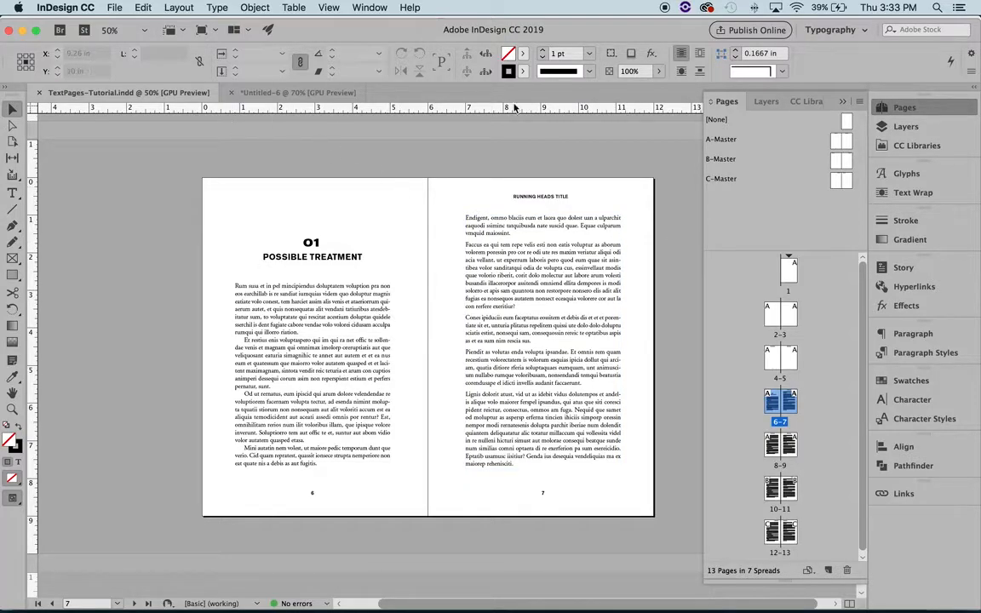
pyautogui.click(843, 103)
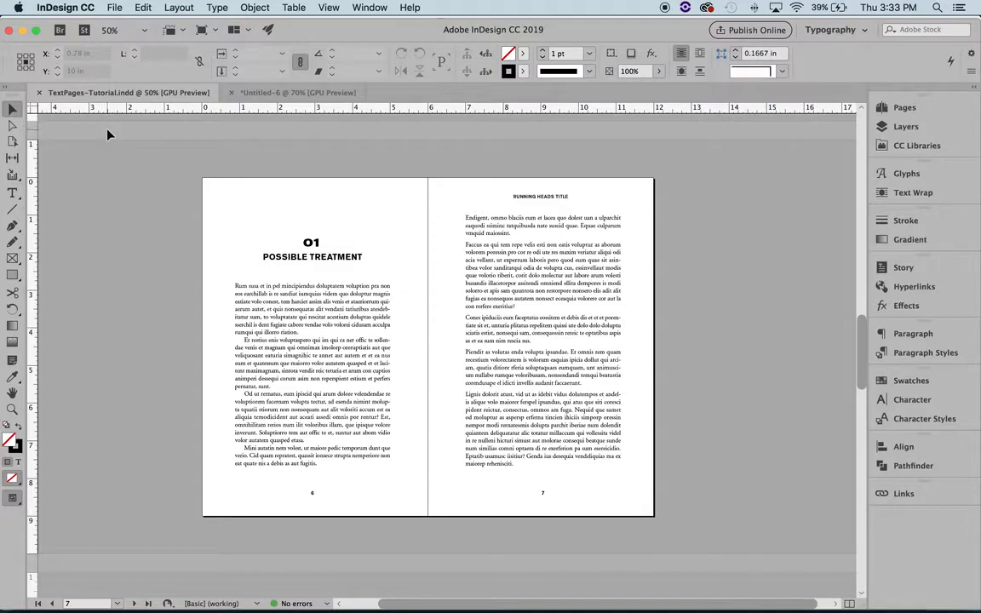
pyautogui.click(71, 7)
pyautogui.moveTo(72, 38)
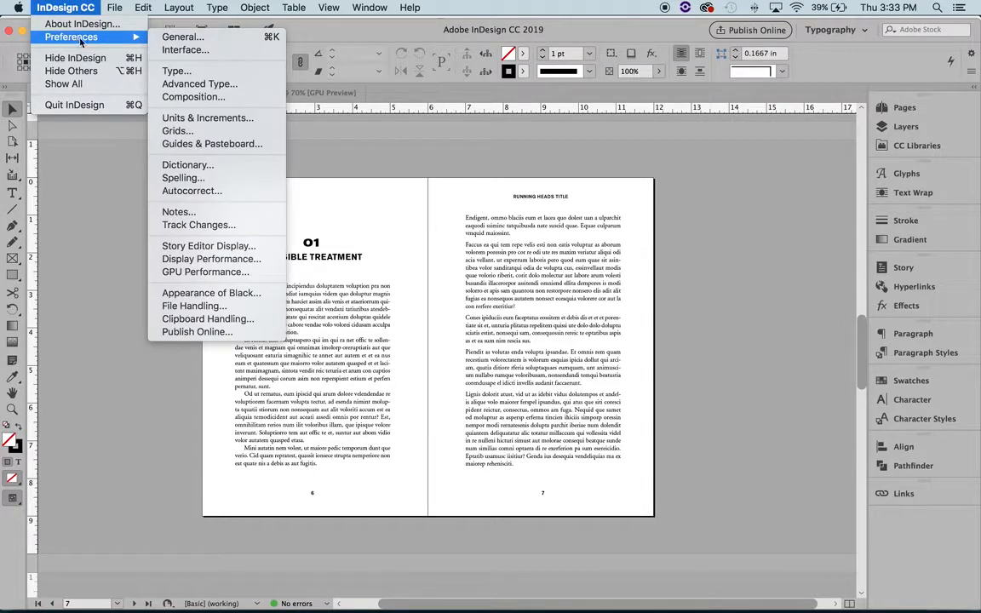
pyautogui.click(204, 96)
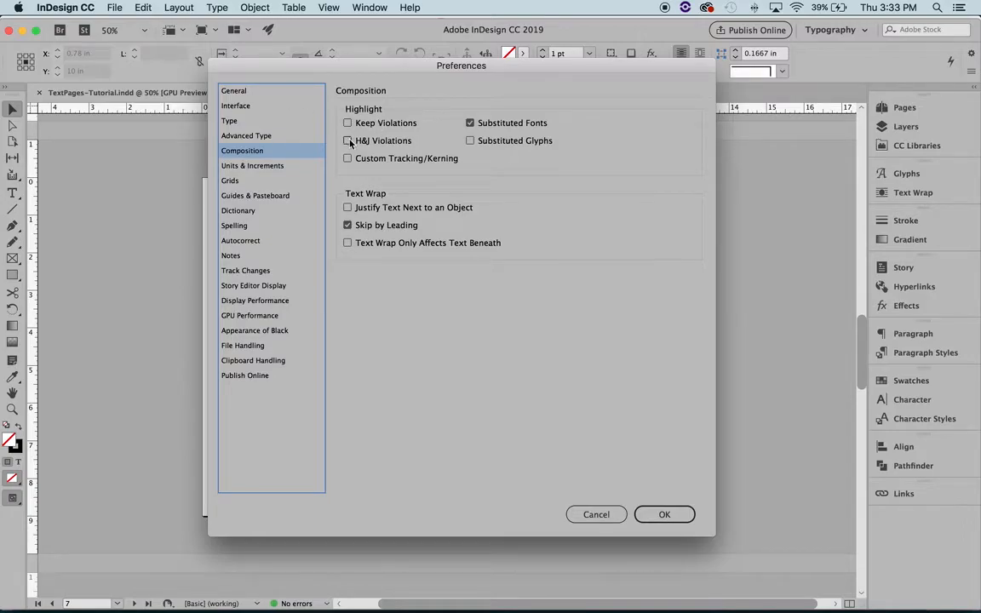
pyautogui.click(348, 142)
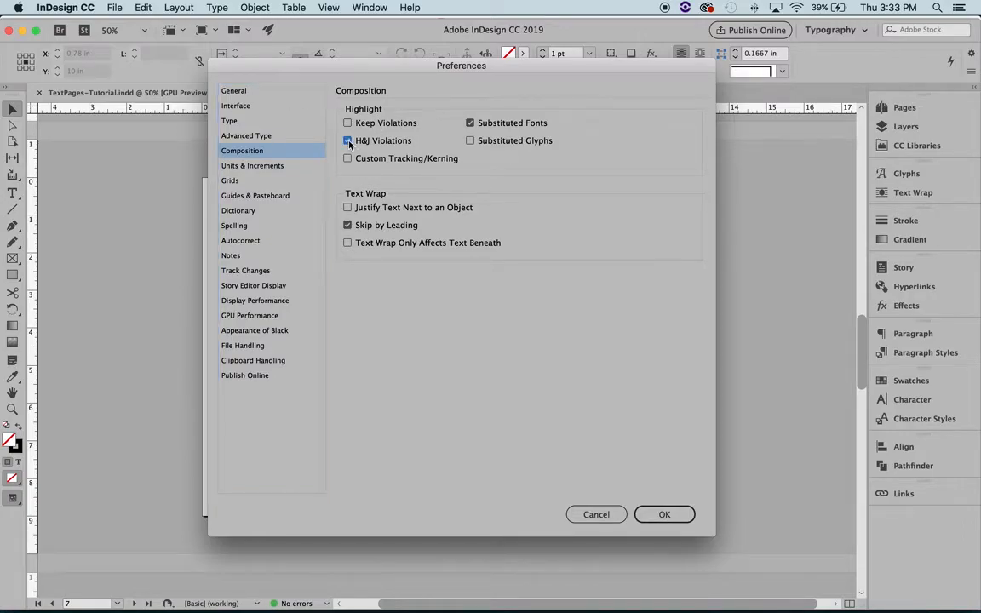
pyautogui.click(665, 515)
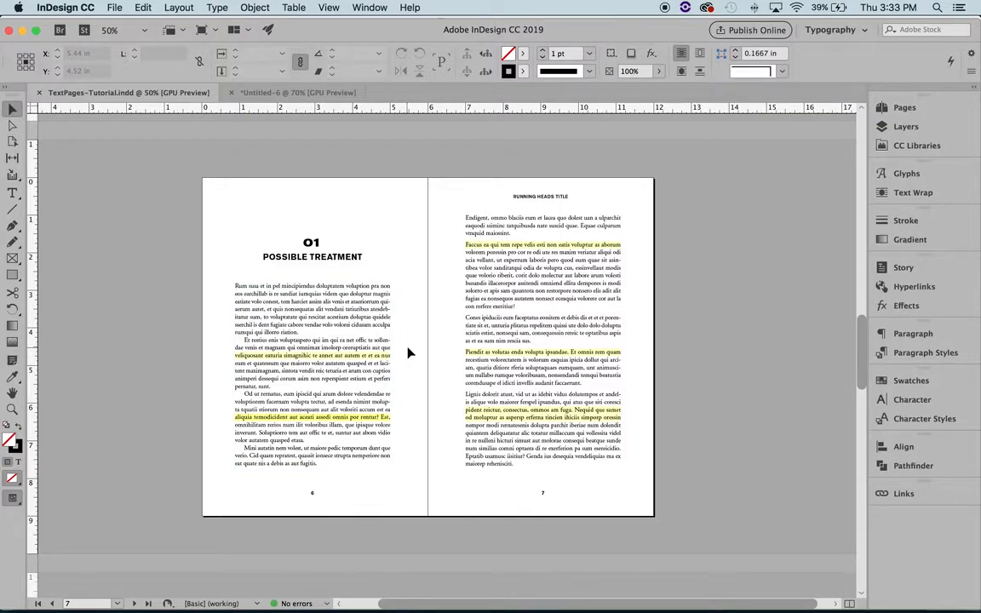
# Step: In the paragraph justification settings, set word spacing to 80% minimum and 130% maximum
pyautogui.click(886, 333)
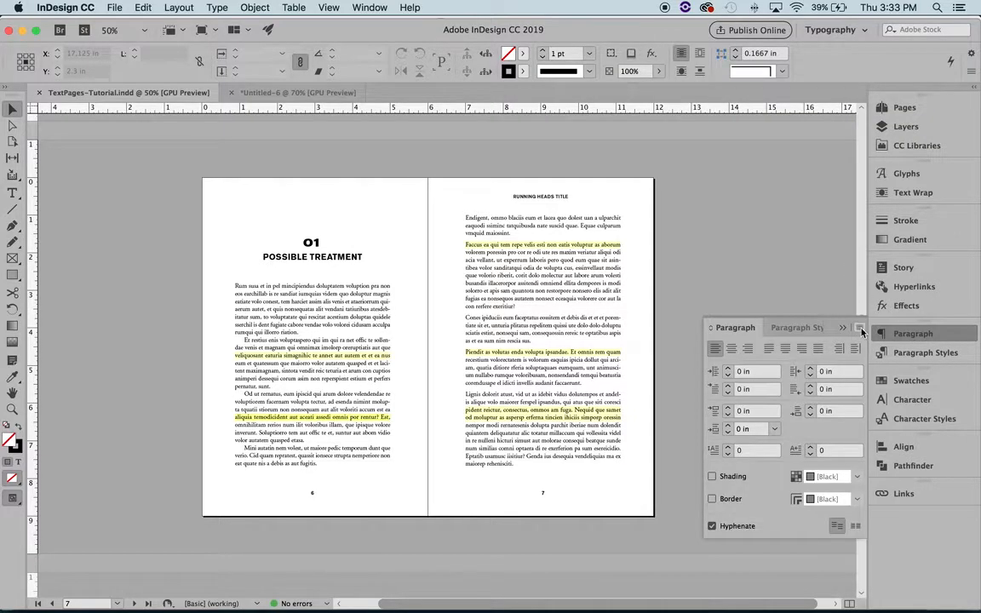
pyautogui.click(860, 328)
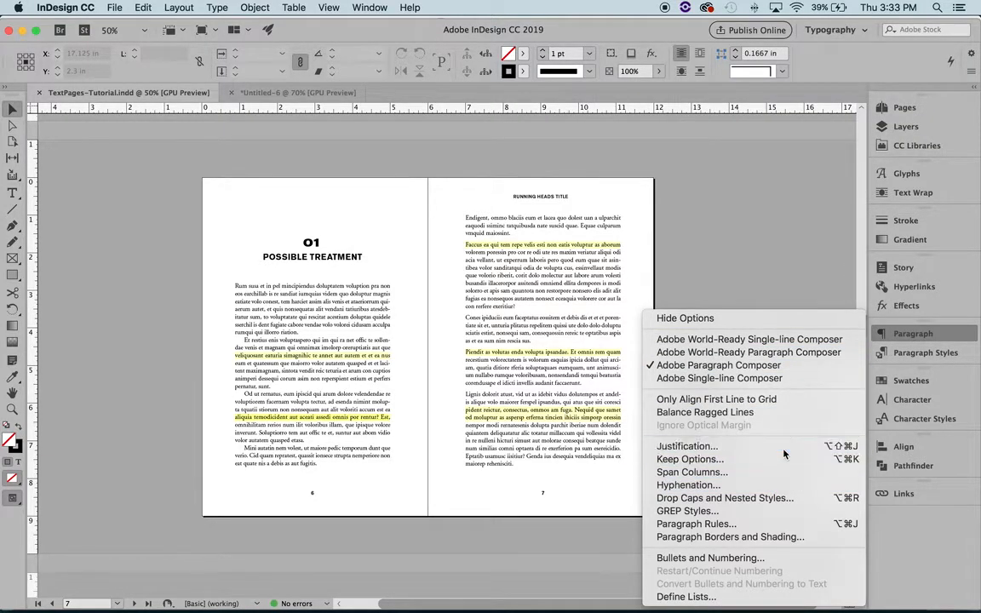
pyautogui.click(754, 446)
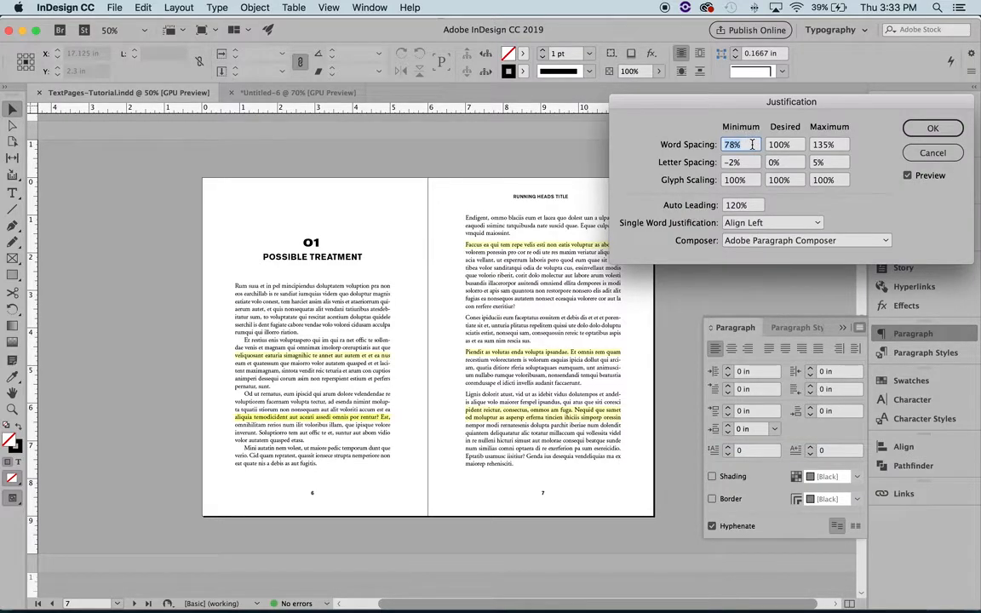
pyautogui.write('80')
pyautogui.click(824, 144)
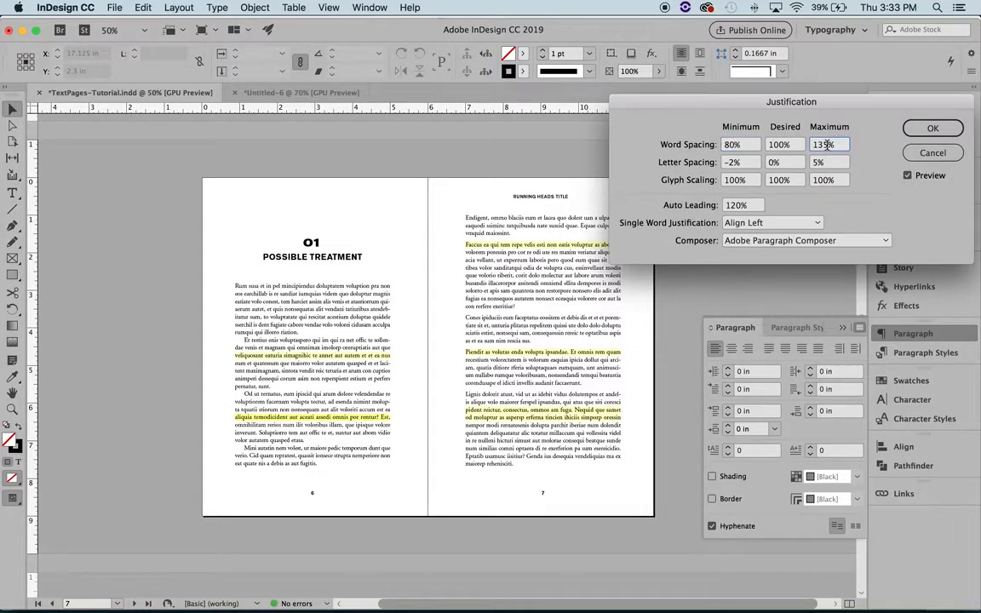
pyautogui.write('30')
# Step: Set the maximum letter spacing to 5% and apply the justification settings
pyautogui.click(732, 163)
pyautogui.click(790, 162)
pyautogui.click(813, 167)
pyautogui.write('10')
pyautogui.doubleClick(818, 162)
pyautogui.write('5')
pyautogui.click(933, 127)
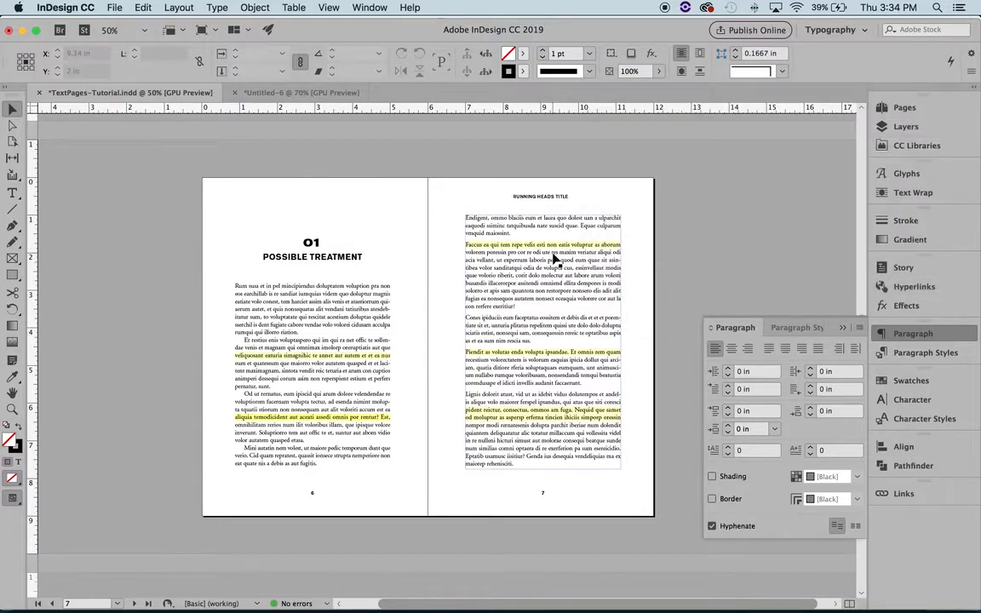
pyautogui.click(743, 324)
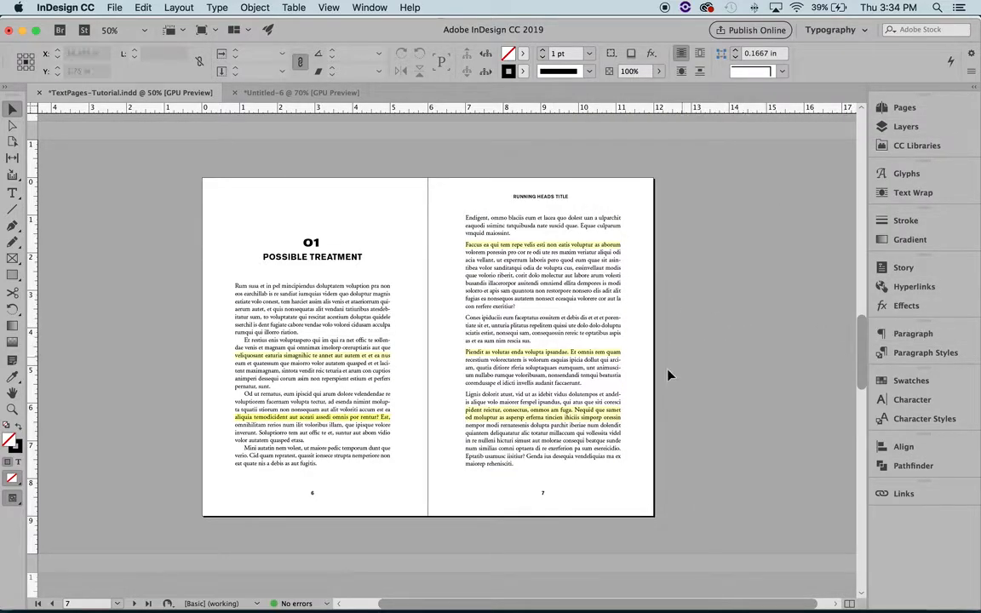
# Step: Set the tracking of the highlighted page 6 line beginning "veliquosant eaturia" to 10
pyautogui.press('z')
pyautogui.click(403, 373)
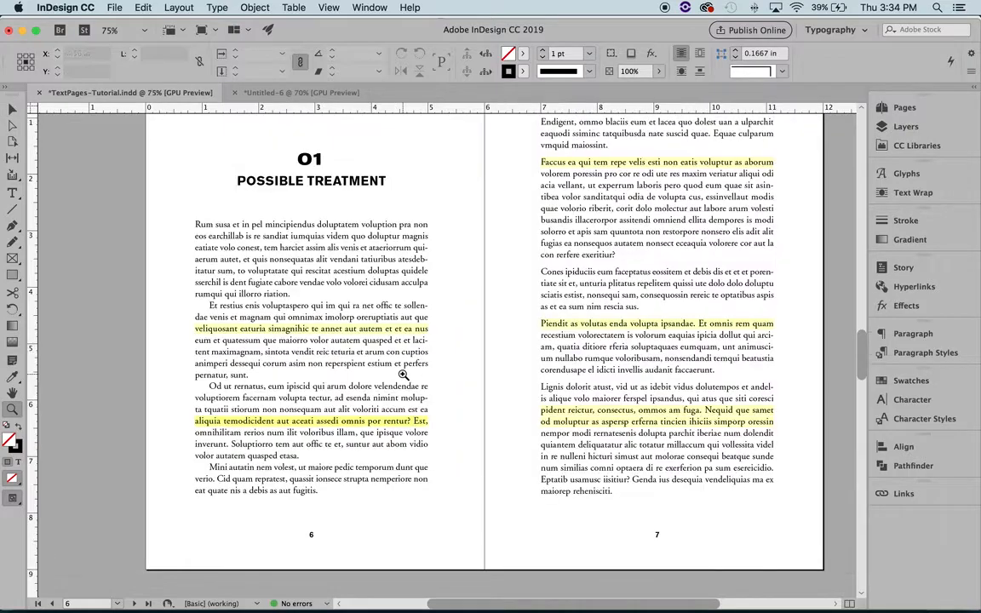
pyautogui.click(420, 378)
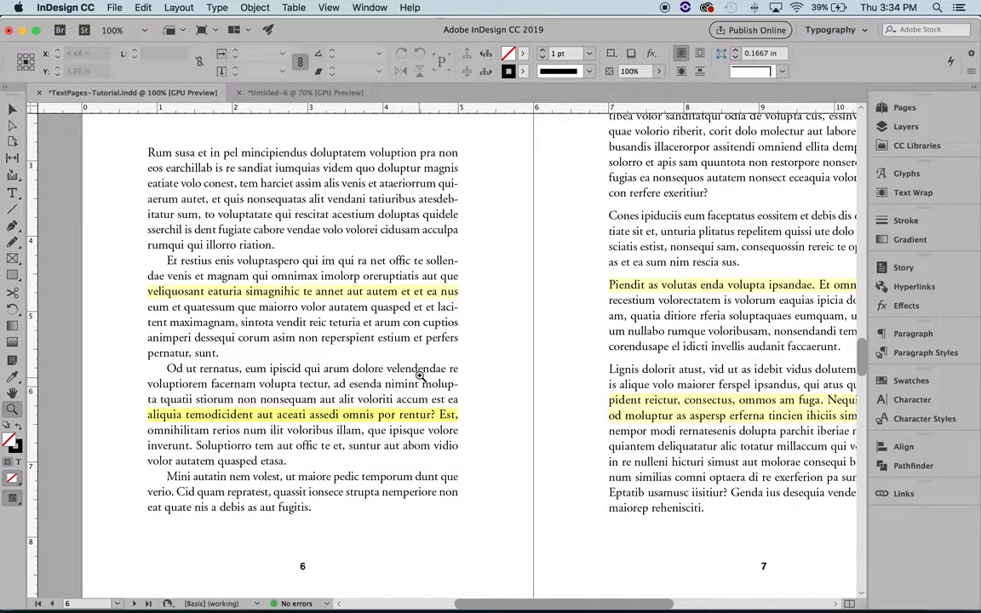
pyautogui.press('t')
pyautogui.tripleClick(322, 292)
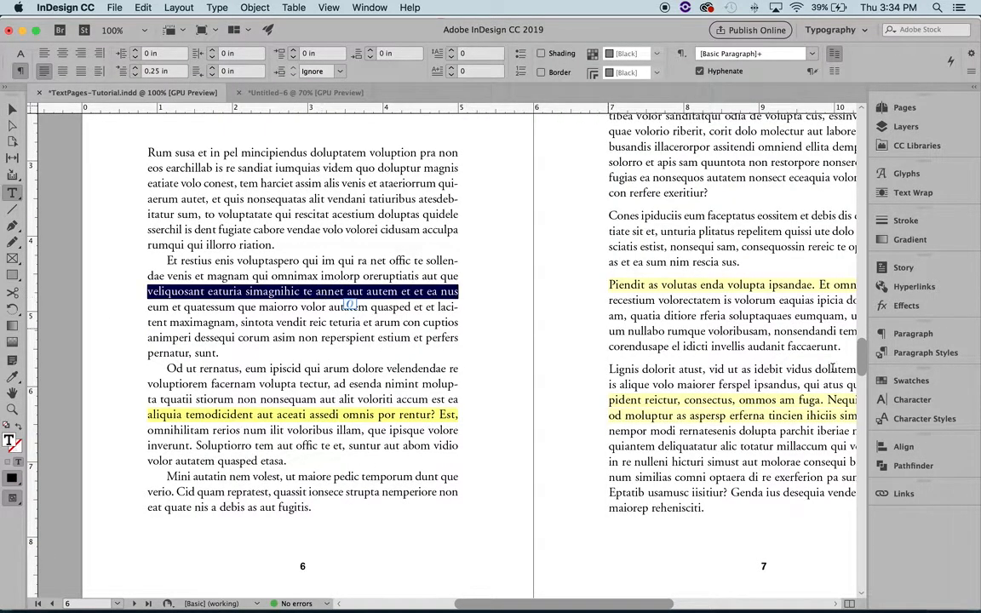
pyautogui.click(916, 400)
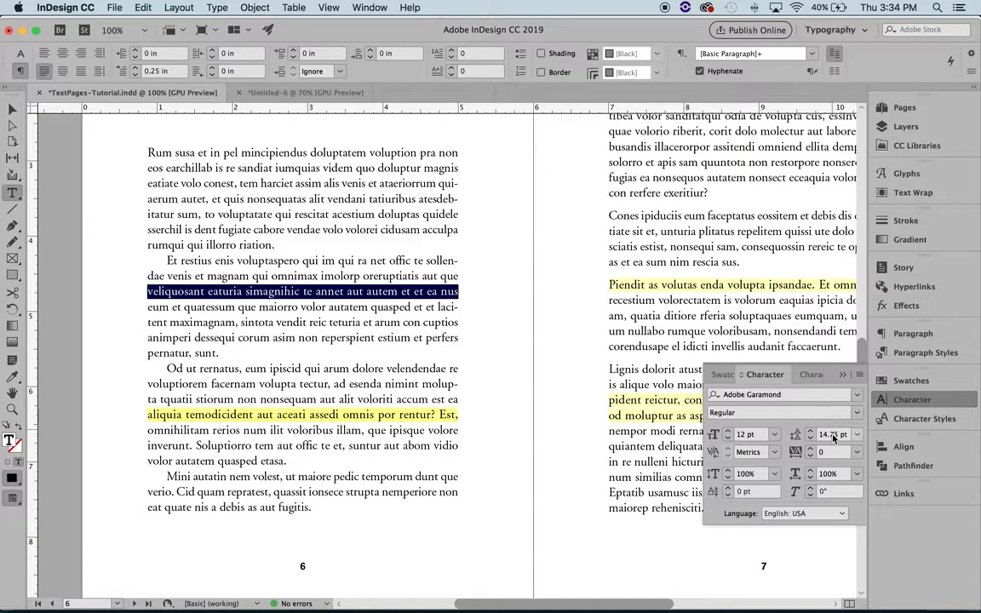
pyautogui.click(810, 449)
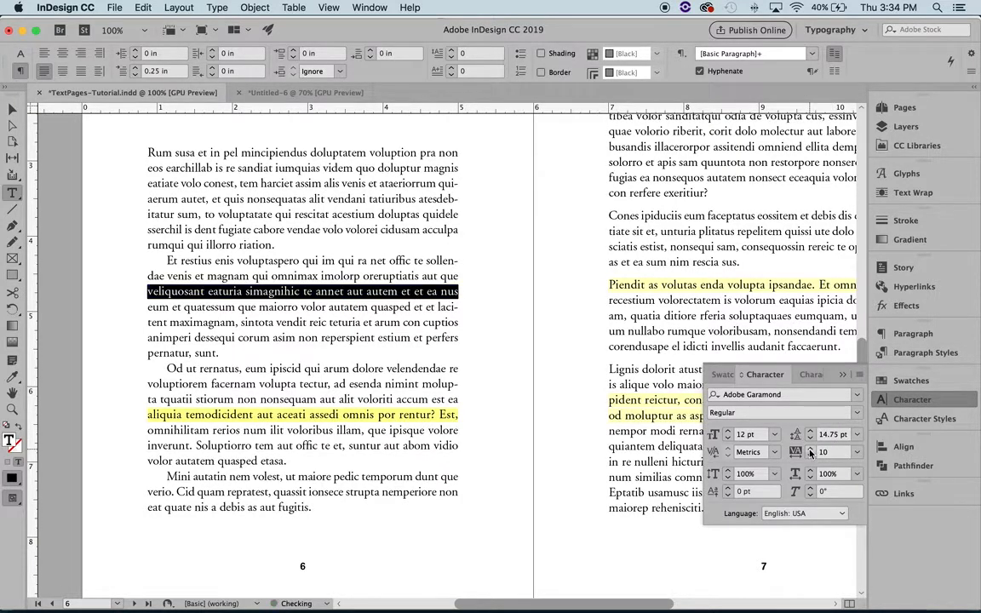
pyautogui.click(440, 289)
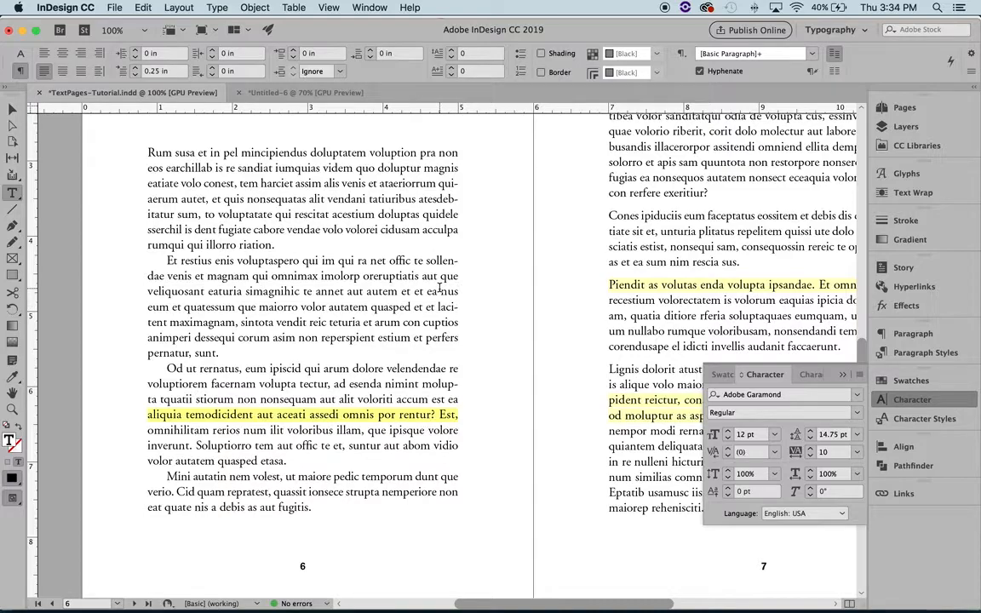
# Step: Try tracking values of -10, 0 and 5 on the highlighted page 6 line beginning "aliquia temodicident"
pyautogui.scroll(-1, 372, 389)
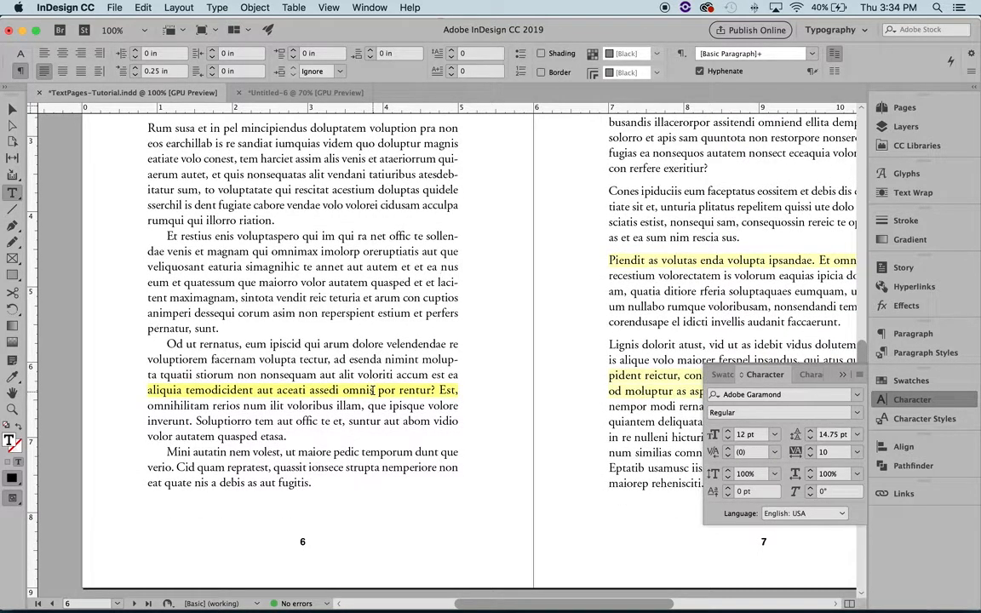
pyautogui.tripleClick(372, 389)
pyautogui.click(810, 456)
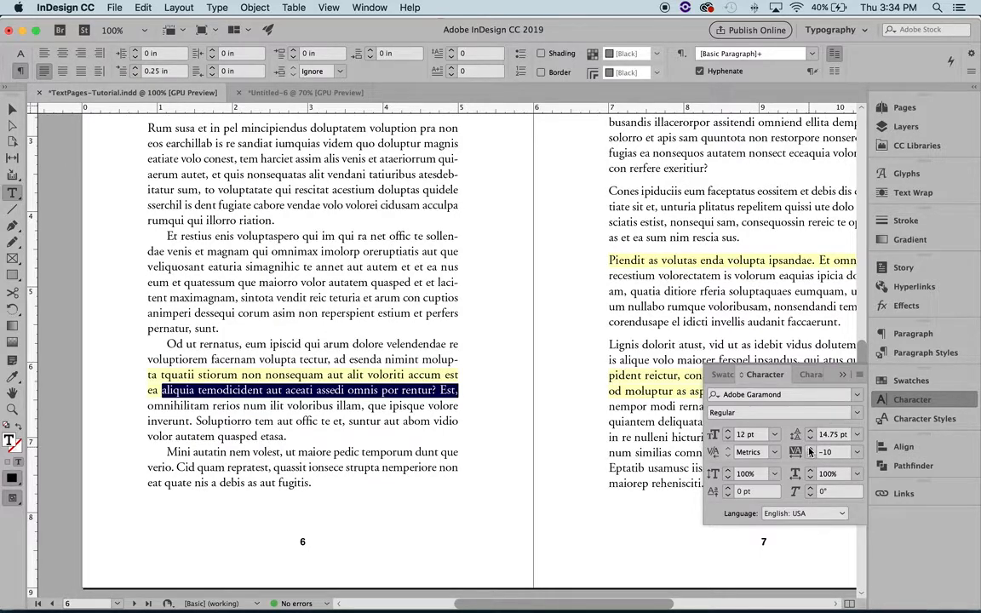
pyautogui.click(810, 449)
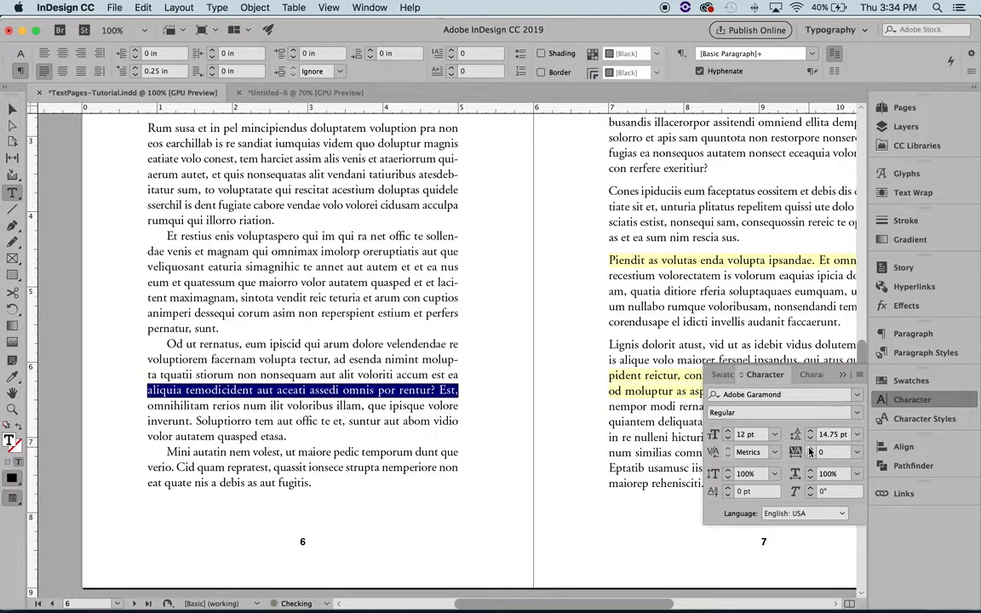
pyautogui.write('5')
pyautogui.press('Return')
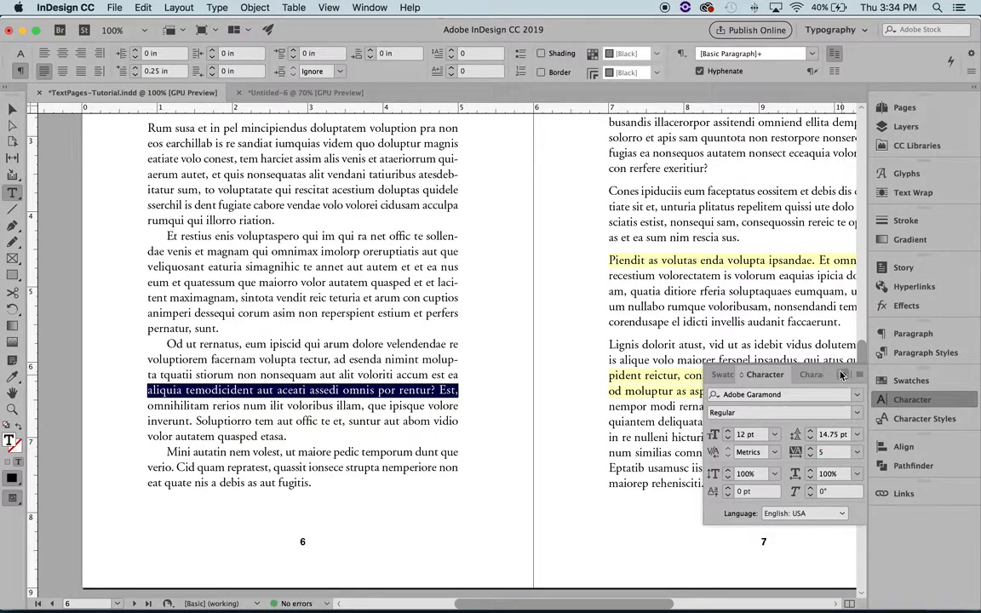
pyautogui.click(842, 375)
pyautogui.click(452, 389)
# Step: Set the tracking of the page 6 line beginning "aliquia temodicident" to 10 and deselect the text
pyautogui.tripleClick(441, 390)
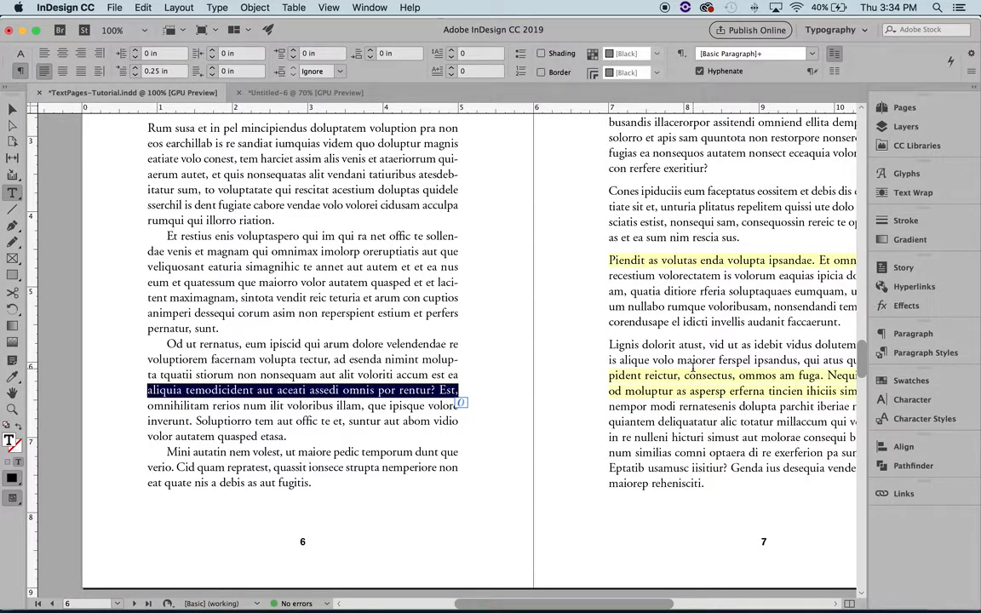
pyautogui.click(913, 400)
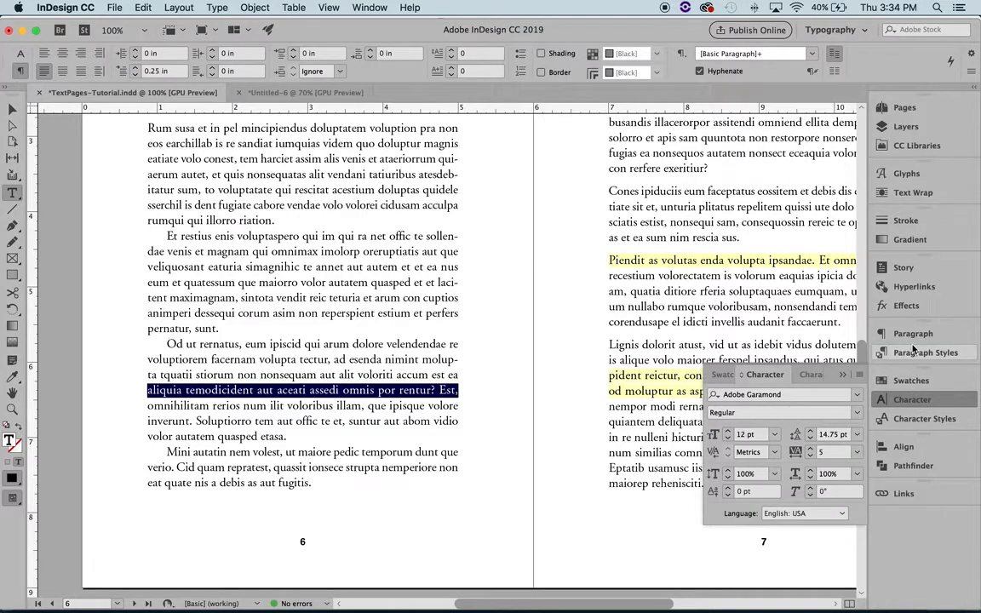
pyautogui.click(811, 449)
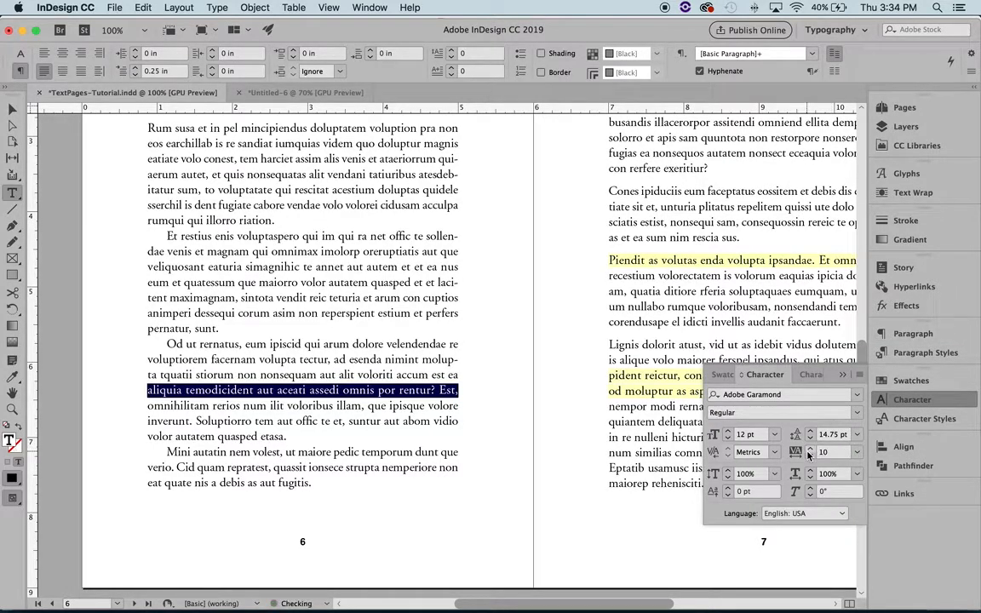
pyautogui.click(380, 390)
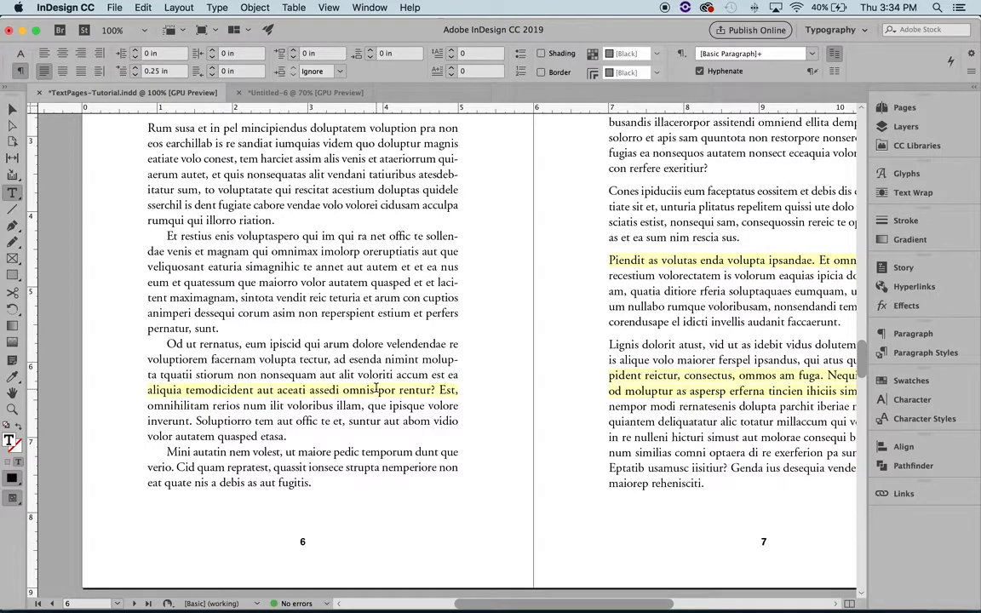
pyautogui.tripleClick(392, 391)
pyautogui.click(428, 391)
# Step: Turn off highlighting of H&J Violations in the Composition preferences
pyautogui.hscroll(5, 523, 333)
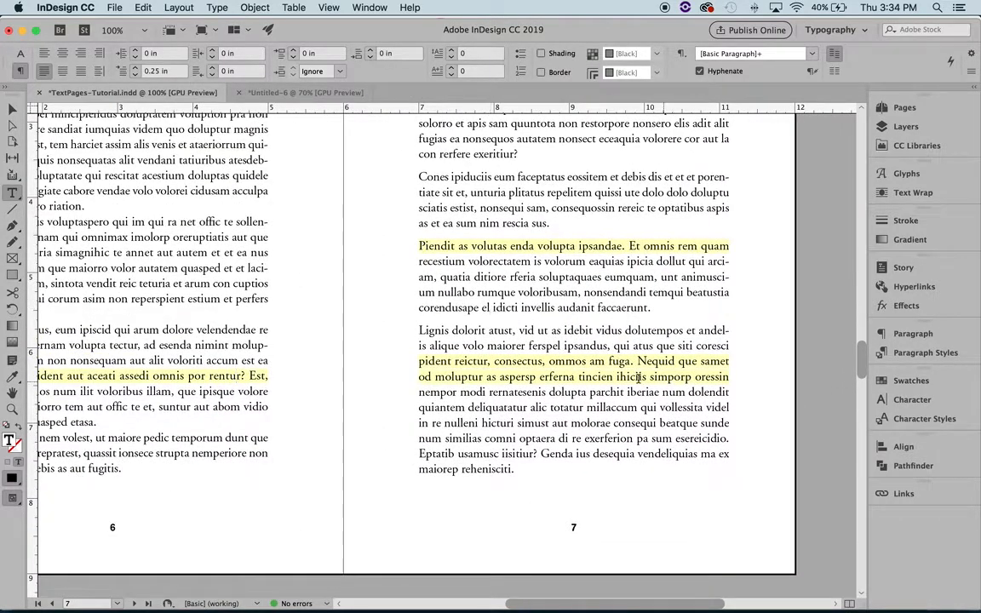
pyautogui.click(781, 326)
pyautogui.press('Escape')
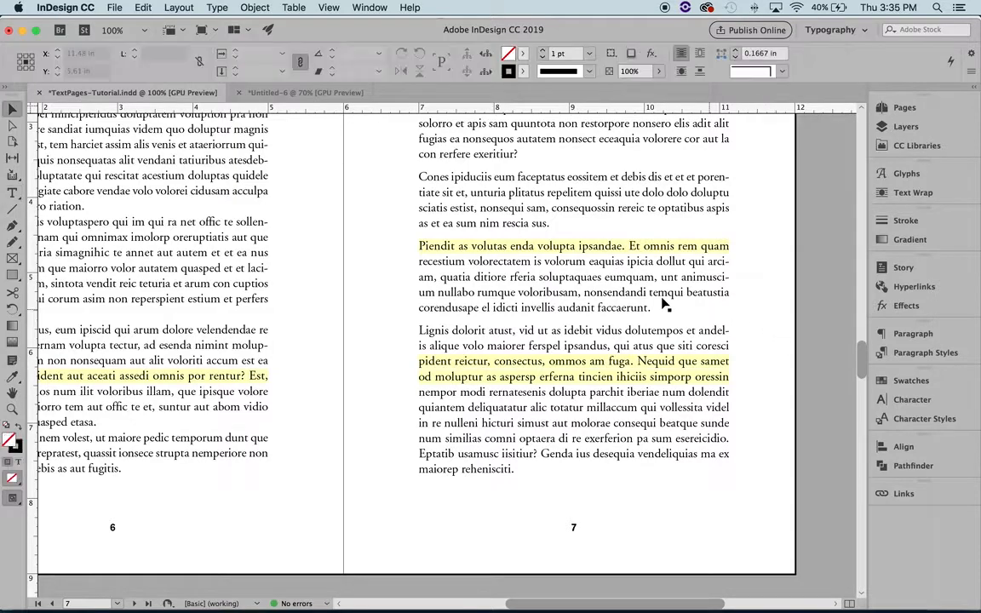
pyautogui.press('super+0')
pyautogui.hscroll(-4, 488, 290)
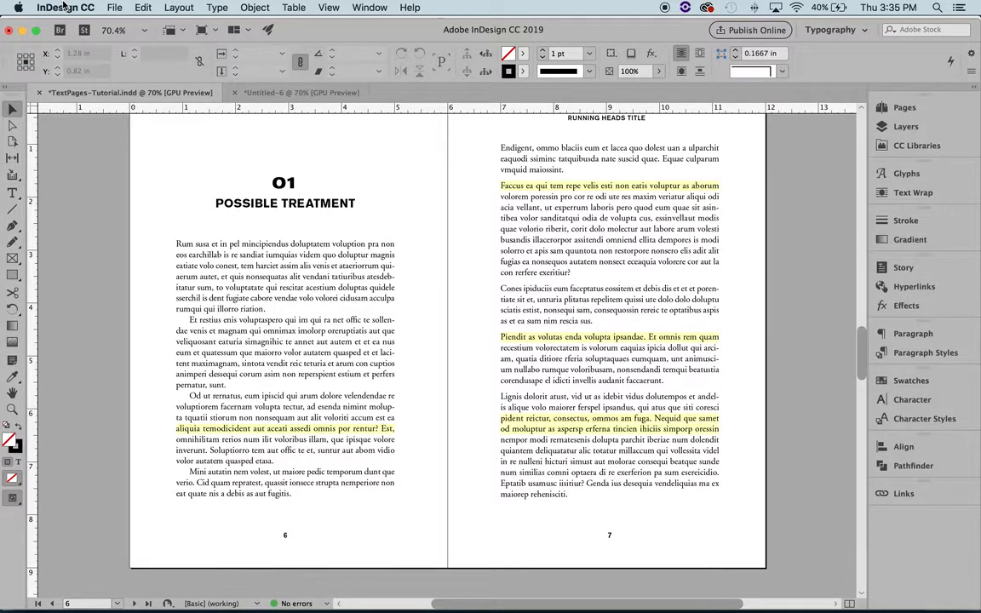
pyautogui.click(64, 7)
pyautogui.moveTo(70, 37)
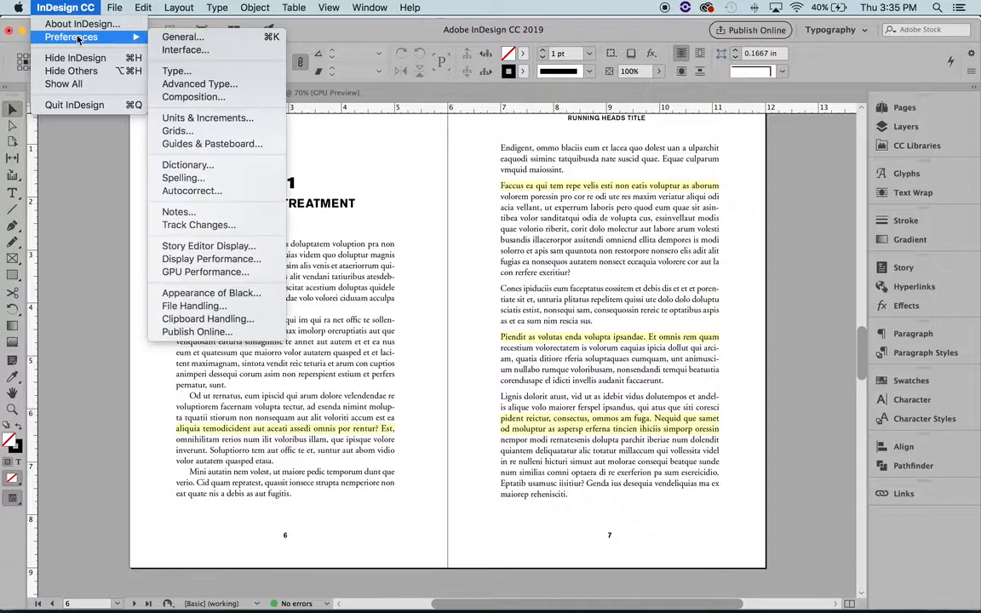
pyautogui.click(222, 101)
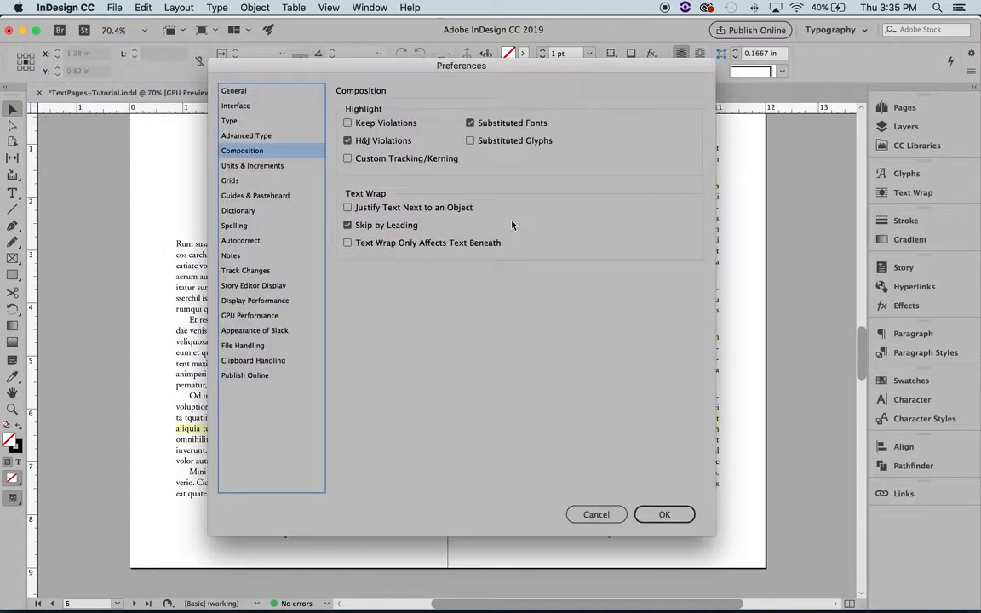
pyautogui.click(349, 142)
pyautogui.click(664, 515)
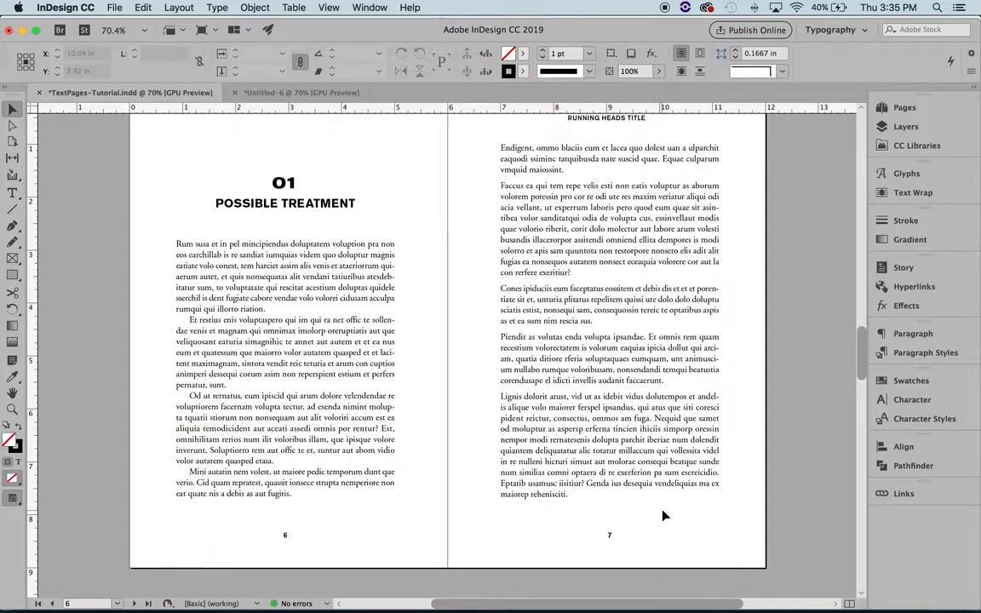
# Step: Examine the word and letter spacing of the justified text on spread 6-7, magnifying the page 6 paragraphs to 150%
pyautogui.scroll(1, 747, 447)
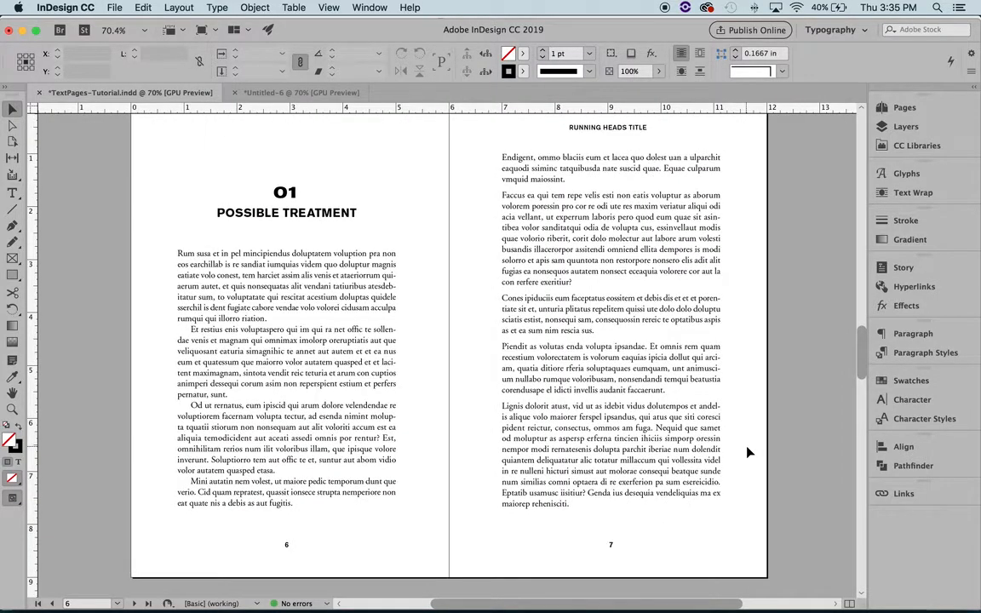
pyautogui.scroll(3, 417, 481)
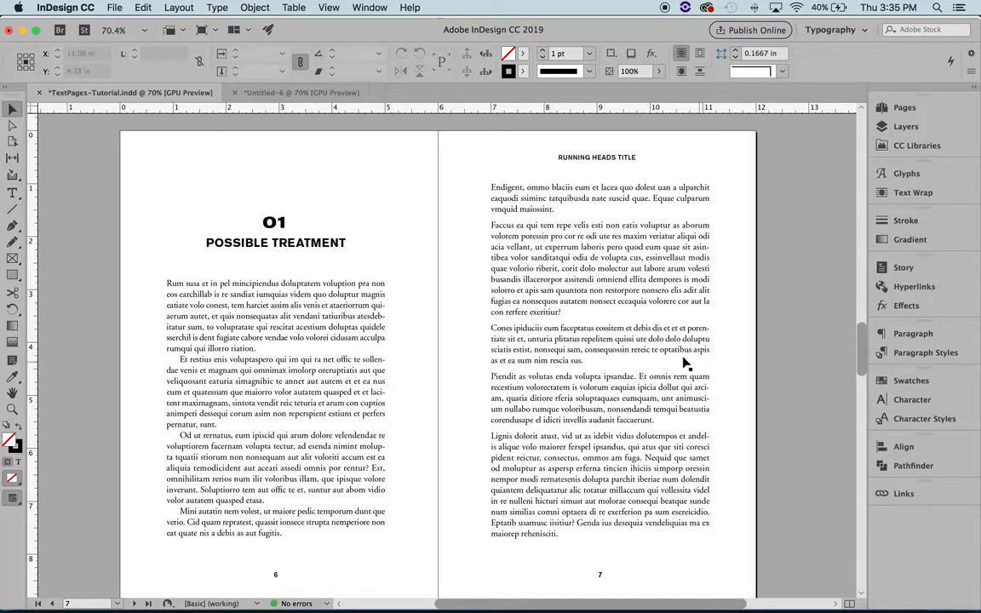
pyautogui.scroll(-10, 685, 362)
pyautogui.scroll(10, 681, 363)
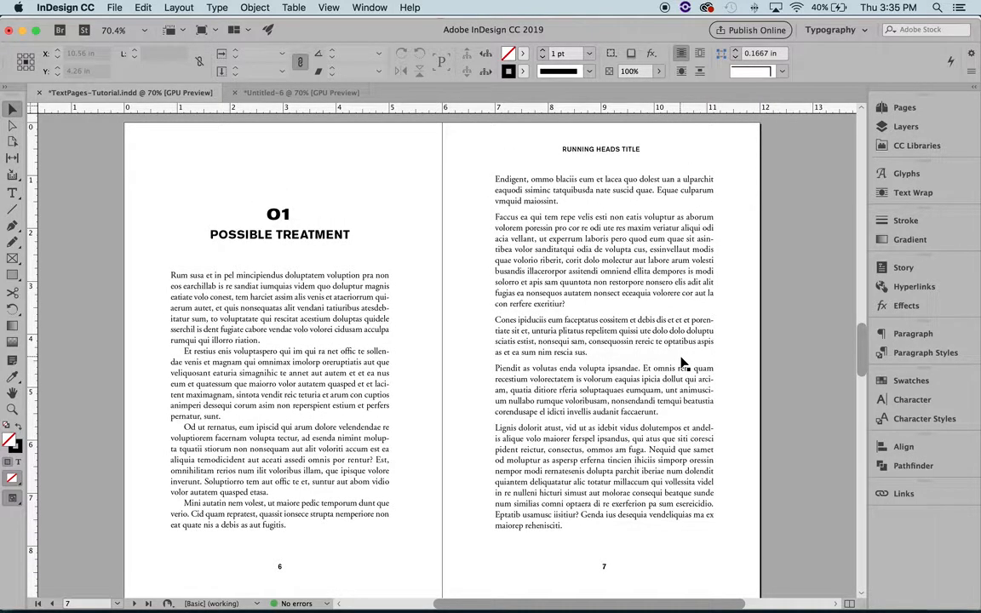
pyautogui.scroll(-1, 426, 333)
pyautogui.press('super+1')
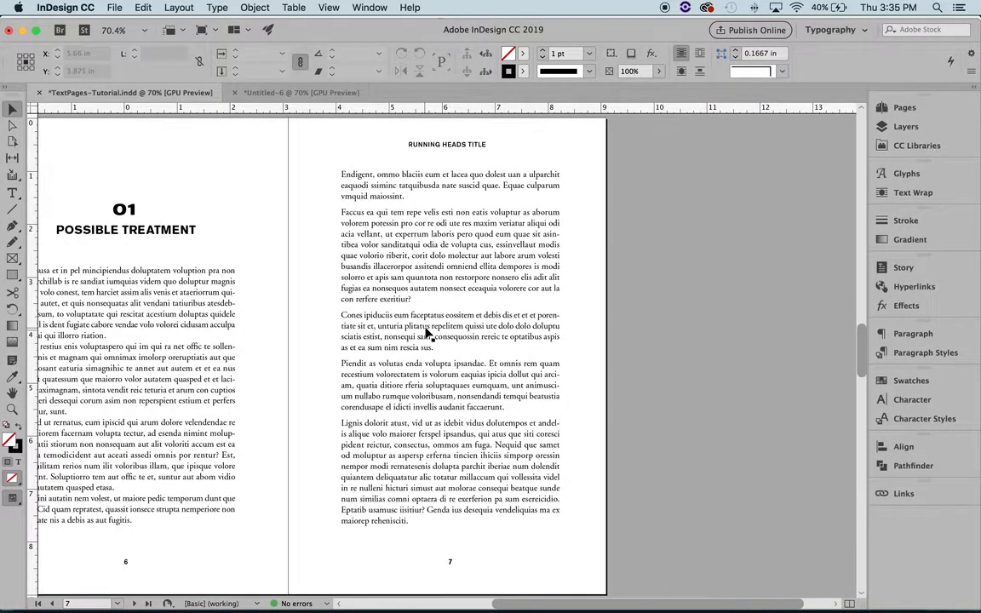
pyautogui.scroll(-5, 426, 333)
pyautogui.hscroll(-3, 426, 333)
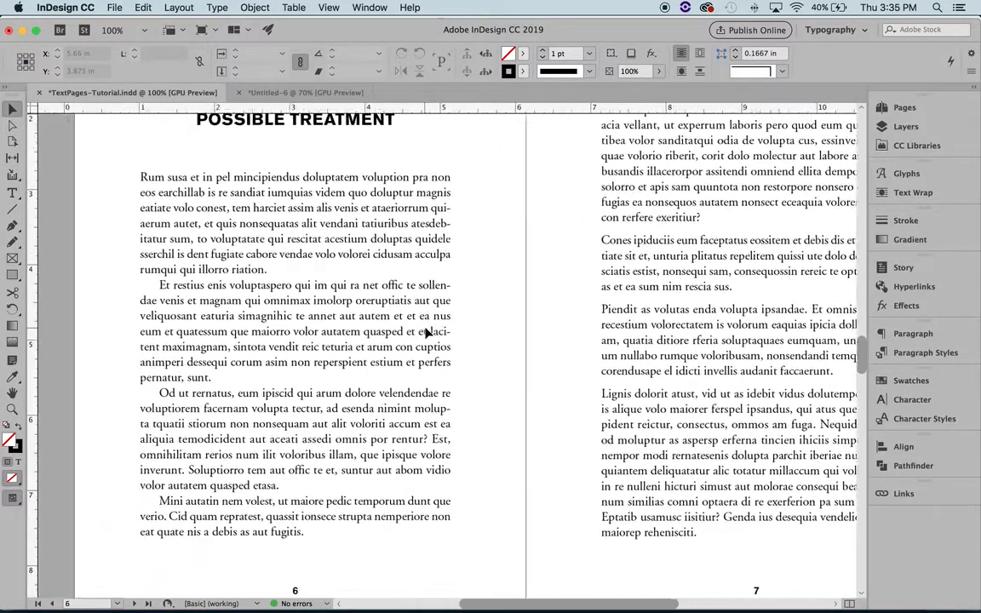
pyautogui.scroll(4, 435, 345)
pyautogui.press('z')
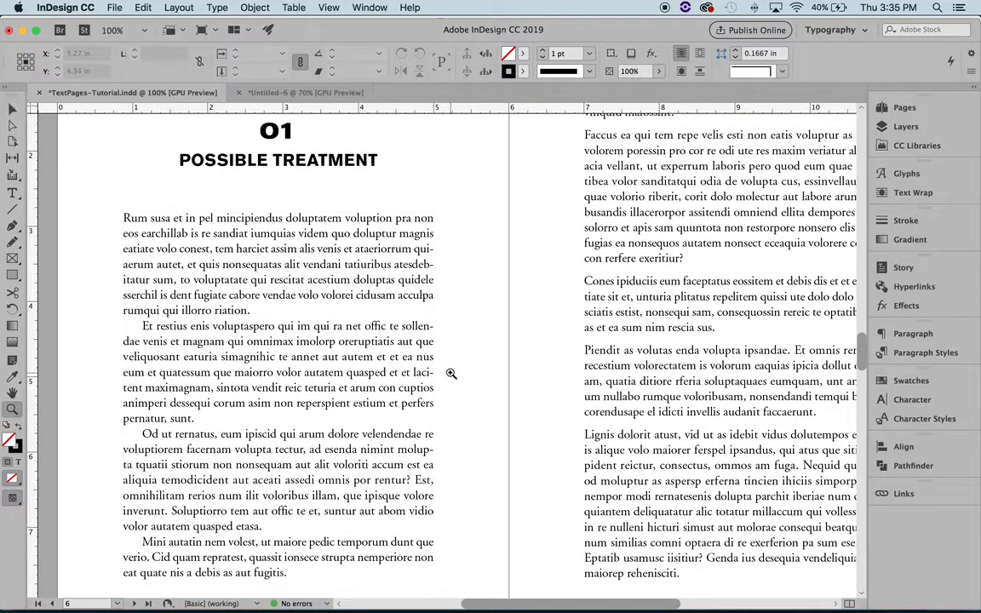
pyautogui.click(432, 400)
pyautogui.click(432, 402)
pyautogui.hscroll(-3, 432, 403)
pyautogui.scroll(7, 432, 402)
pyautogui.scroll(-7, 432, 402)
pyautogui.hscroll(-1, 432, 402)
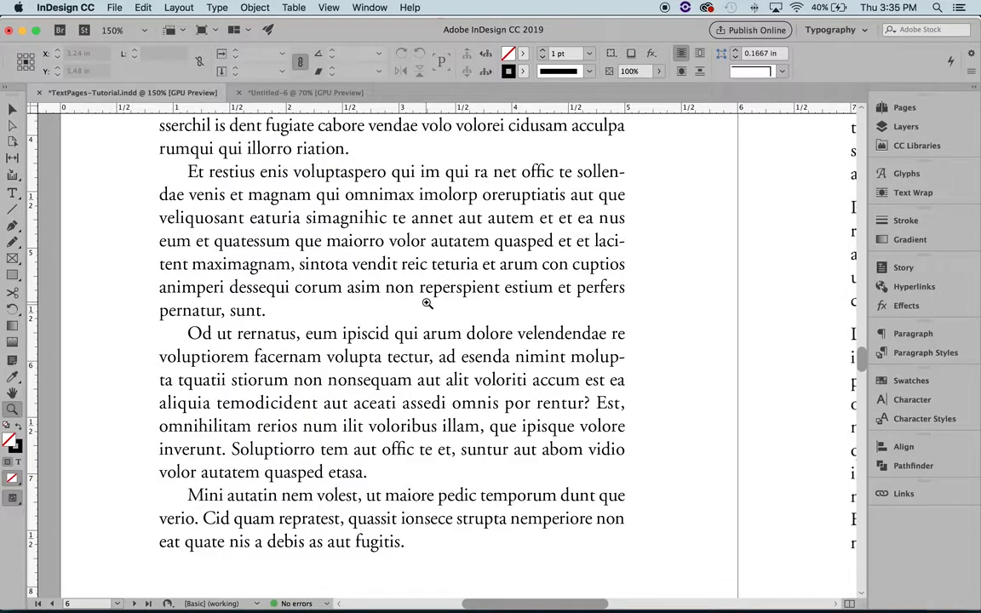
pyautogui.scroll(2, 448, 264)
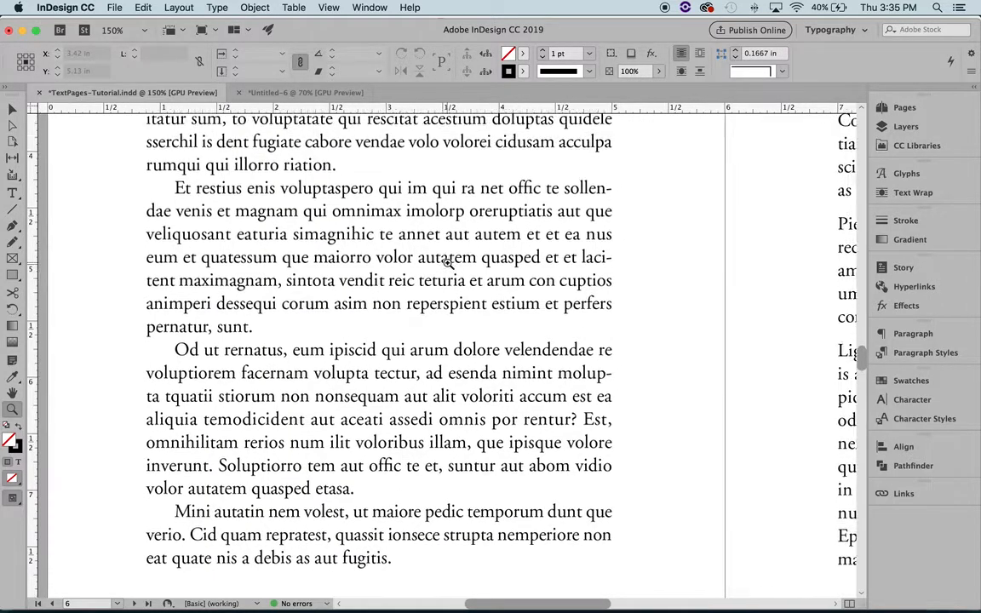
# Step: Review the page 6 text at 100% and the overall layout of spread 6-7 at a reduced view
pyautogui.press('super+1')
pyautogui.scroll(2, 448, 265)
pyautogui.hscroll(3, 448, 265)
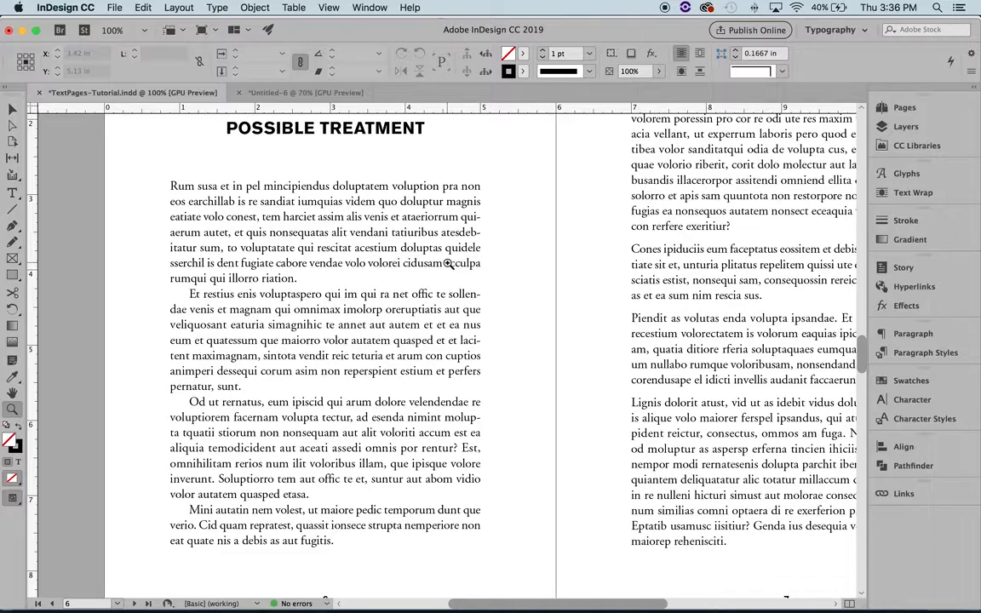
pyautogui.press('super+alt+0')
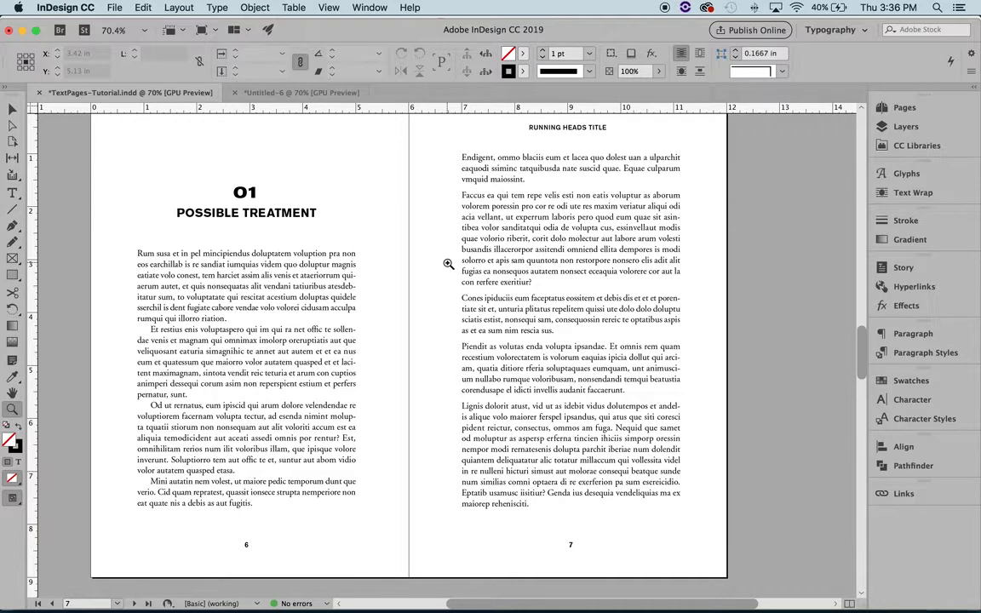
pyautogui.scroll(2, 448, 264)
pyautogui.hscroll(-1, 448, 263)
pyautogui.hscroll(-1, 448, 264)
pyautogui.scroll(-1, 448, 264)
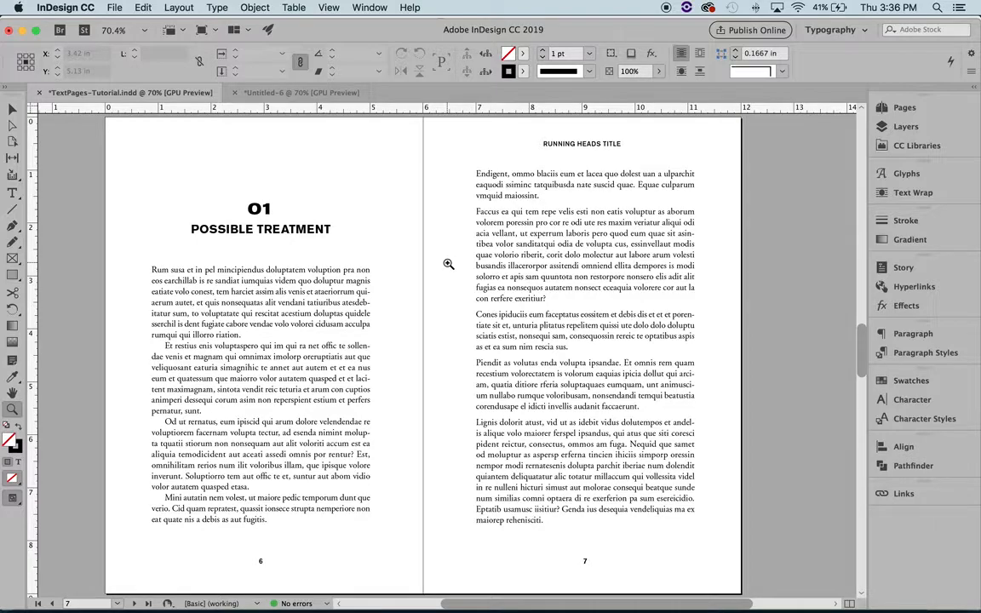
pyautogui.hscroll(1, 448, 264)
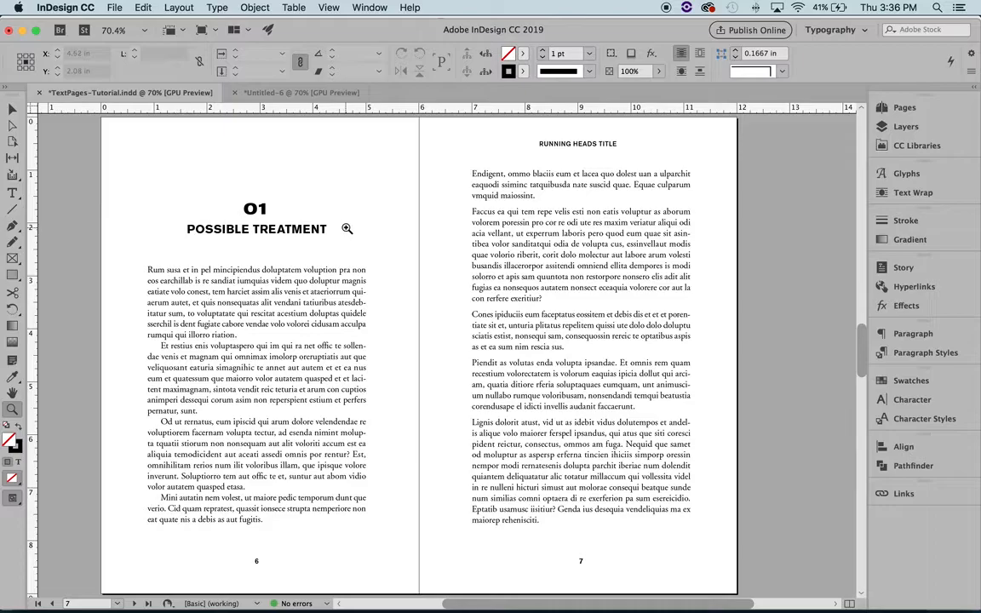
# Step: Inspect the vertical center line on spread 8-9 by selecting it, and return to spread 6-7
pyautogui.scroll(-5, 374, 226)
pyautogui.click(12, 109)
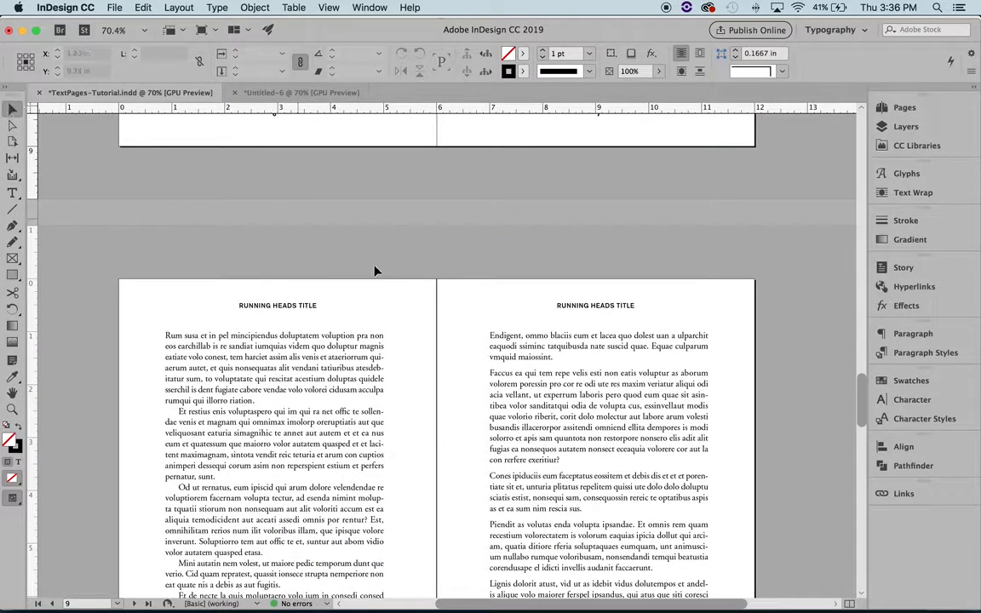
pyautogui.click(437, 298)
pyautogui.scroll(5, 456, 213)
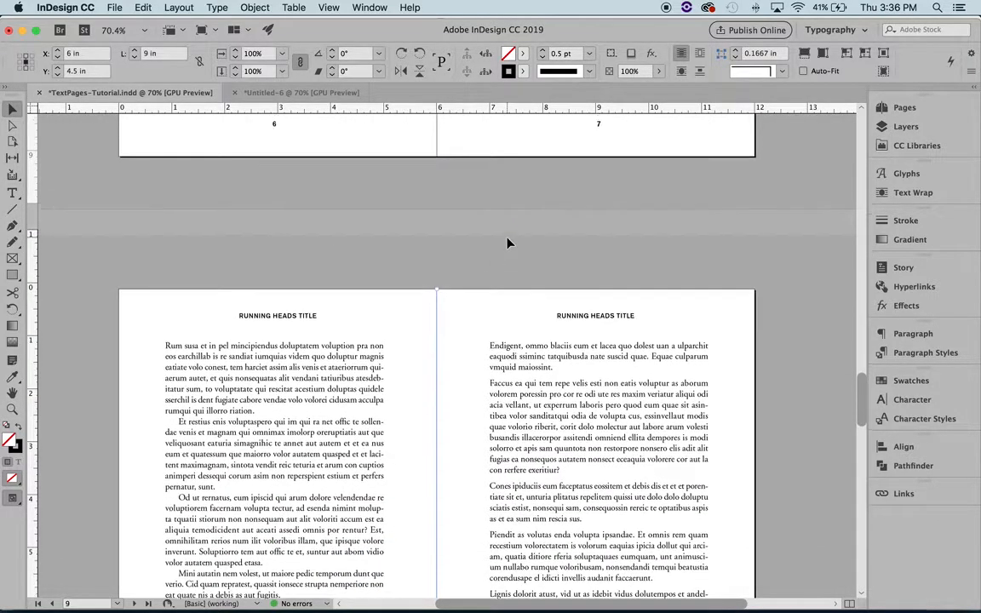
pyautogui.scroll(2, 491, 282)
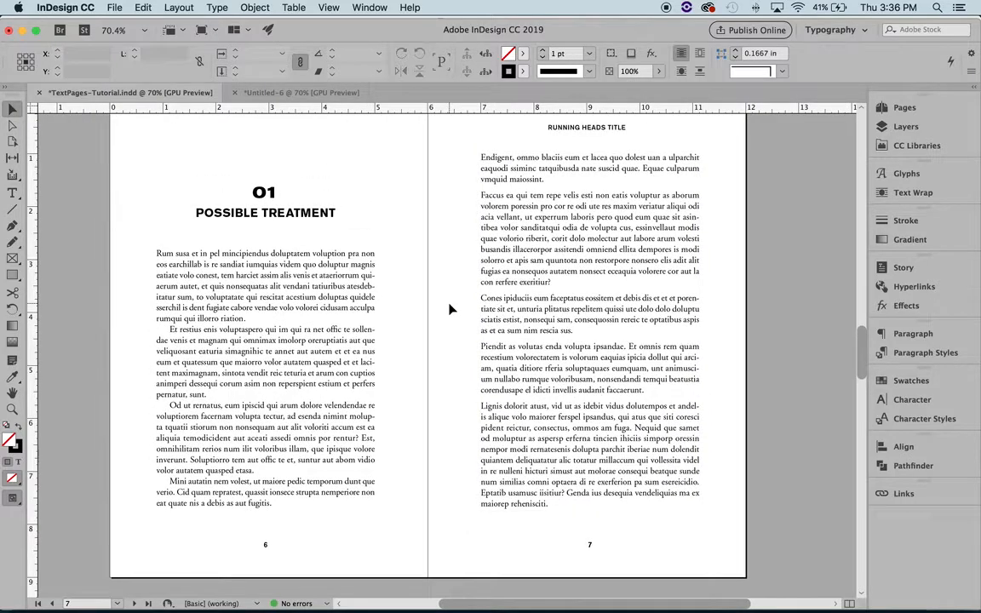
# Step: Review the running heads, folios and center lines across spreads 6-7 through 12-13 of the text pages
pyautogui.click(763, 339)
pyautogui.scroll(-4, 764, 339)
pyautogui.scroll(-20, 686, 297)
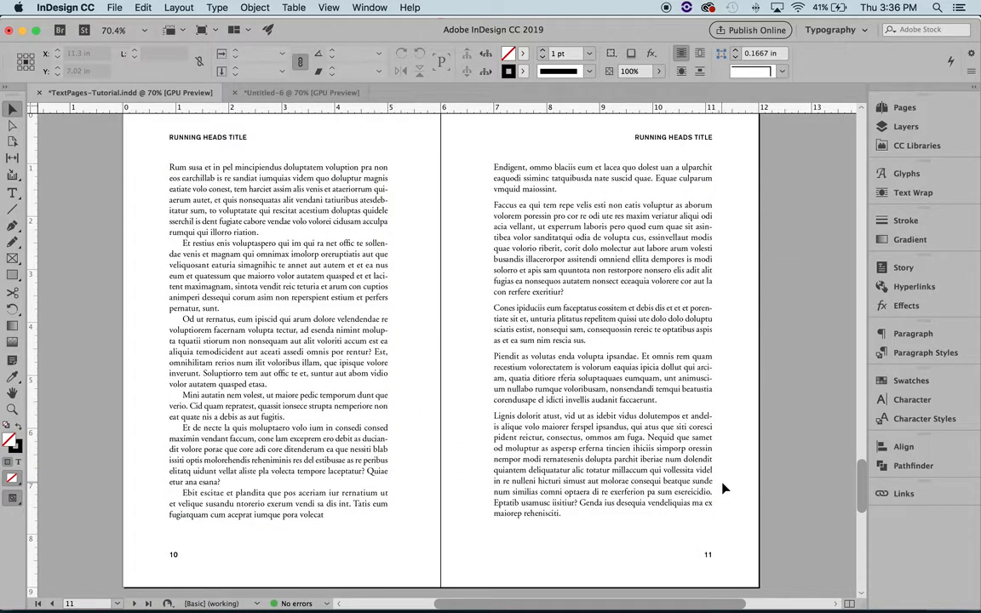
pyautogui.scroll(-10, 724, 548)
pyautogui.scroll(-3, 724, 488)
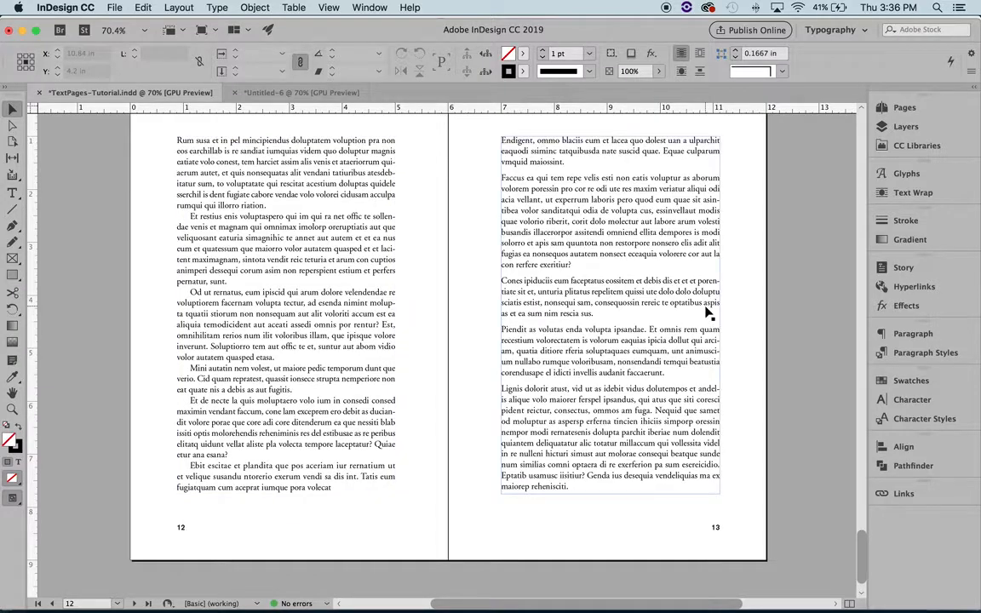
pyautogui.scroll(15, 770, 329)
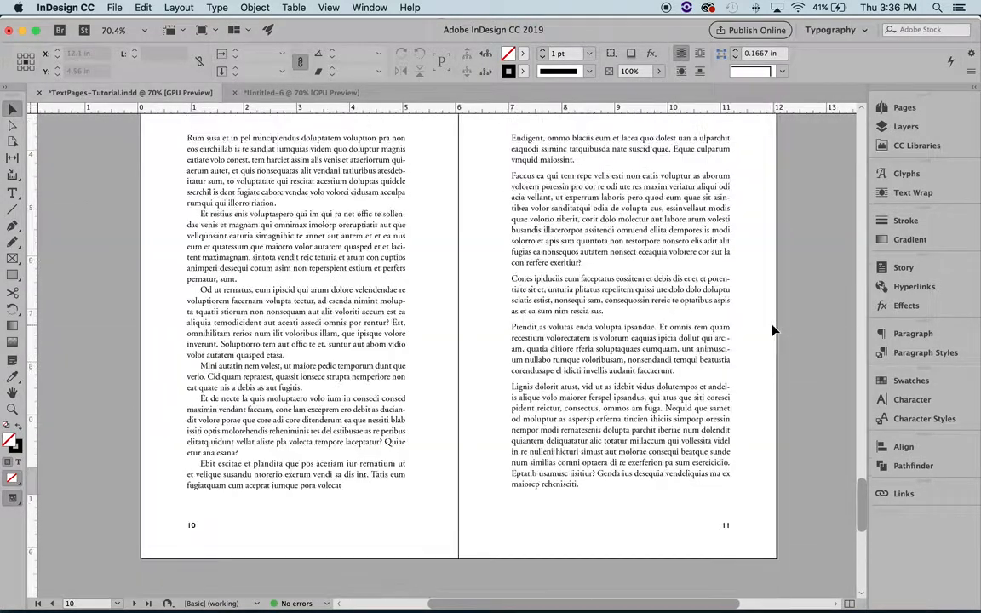
pyautogui.scroll(-10, 773, 330)
pyautogui.scroll(5, 773, 329)
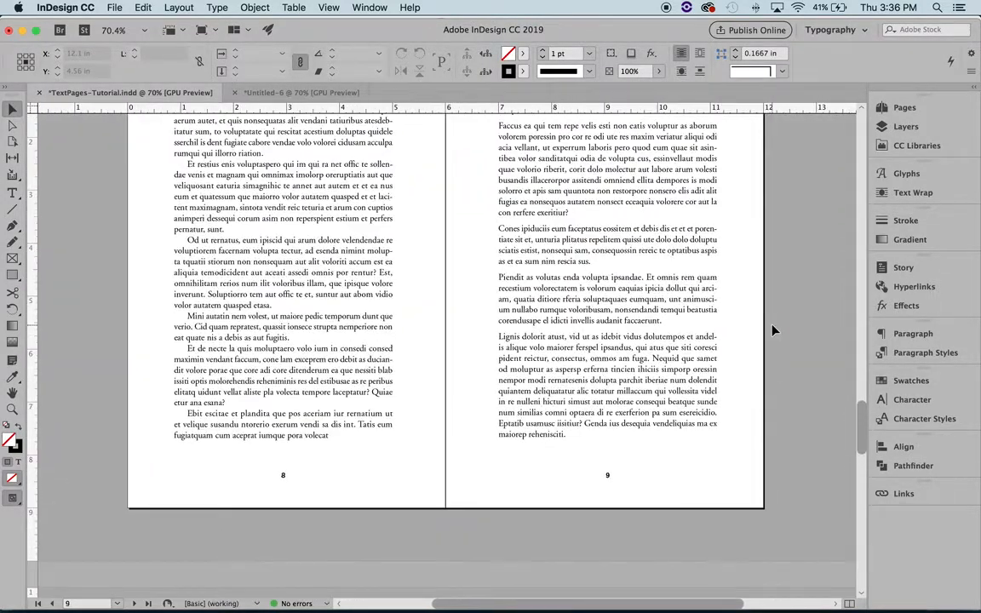
pyautogui.scroll(10, 773, 330)
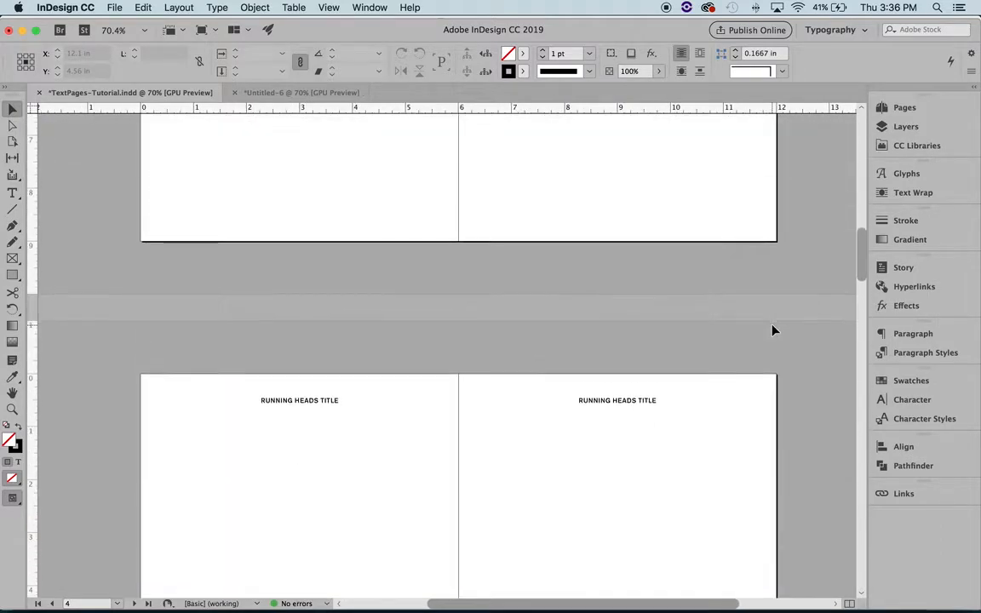
pyautogui.scroll(-7, 773, 329)
pyautogui.scroll(3, 772, 330)
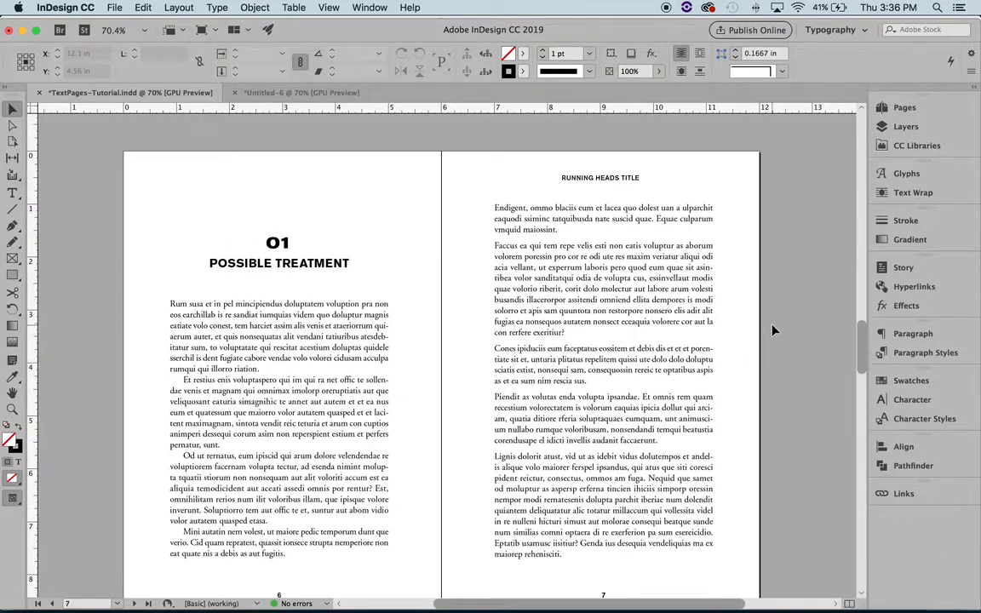
# Step: View the whole chapter-opening spread 6-7 at 50% with nothing selected
pyautogui.press('z')
pyautogui.keyDown('alt'); pyautogui.click(597, 407); pyautogui.keyUp('alt')
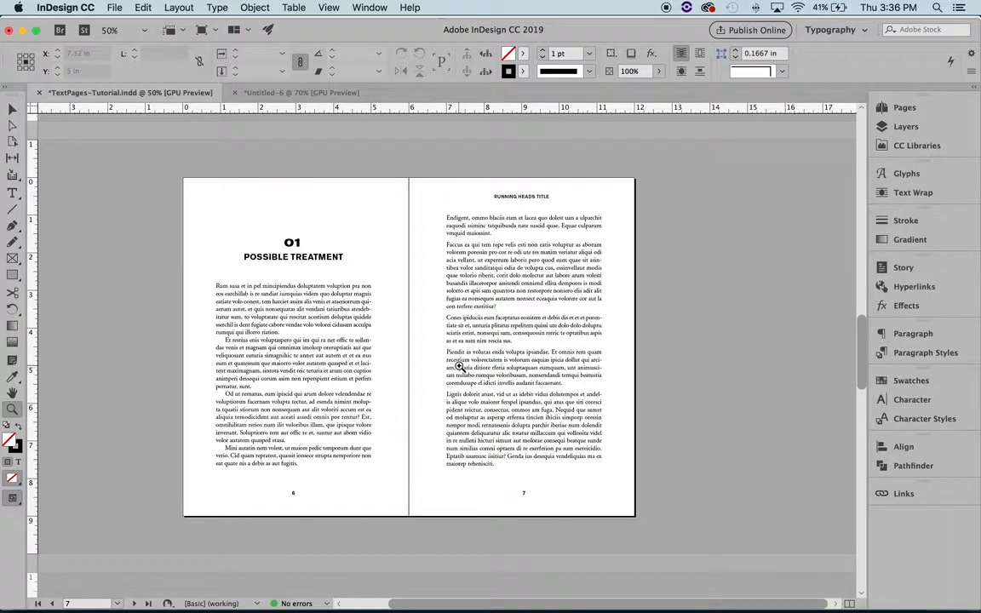
pyautogui.press('v')
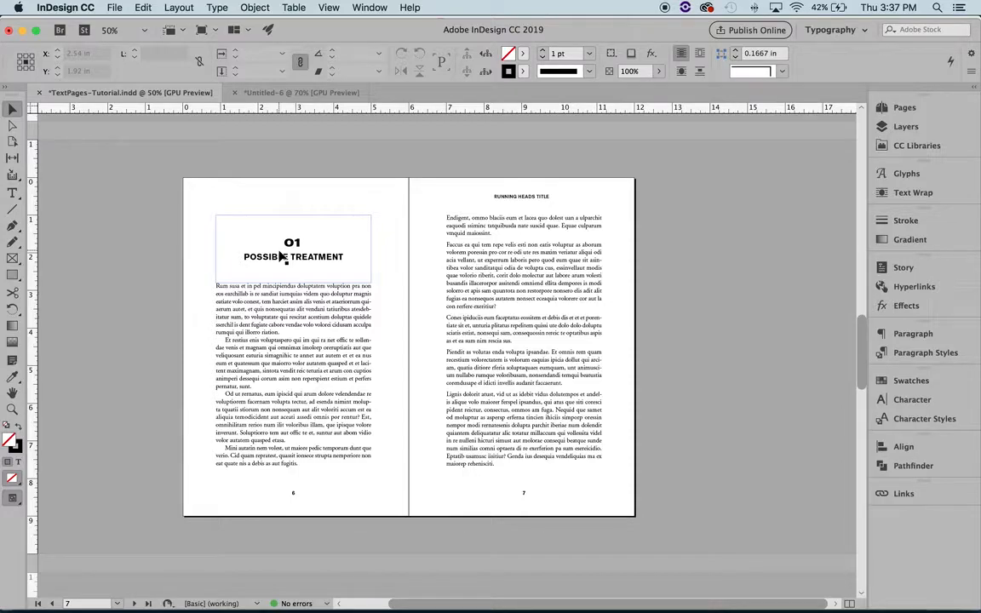
pyautogui.click(511, 143)
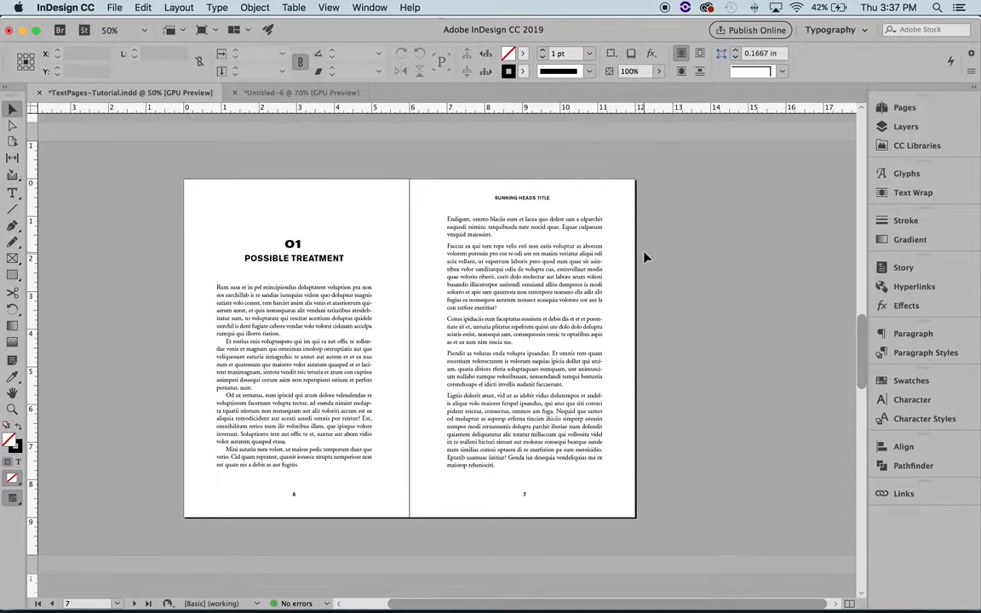
# Step: Switch to the Untitled-6 document and display page 1 to examine its margins and right-hand placement
pyautogui.click(301, 92)
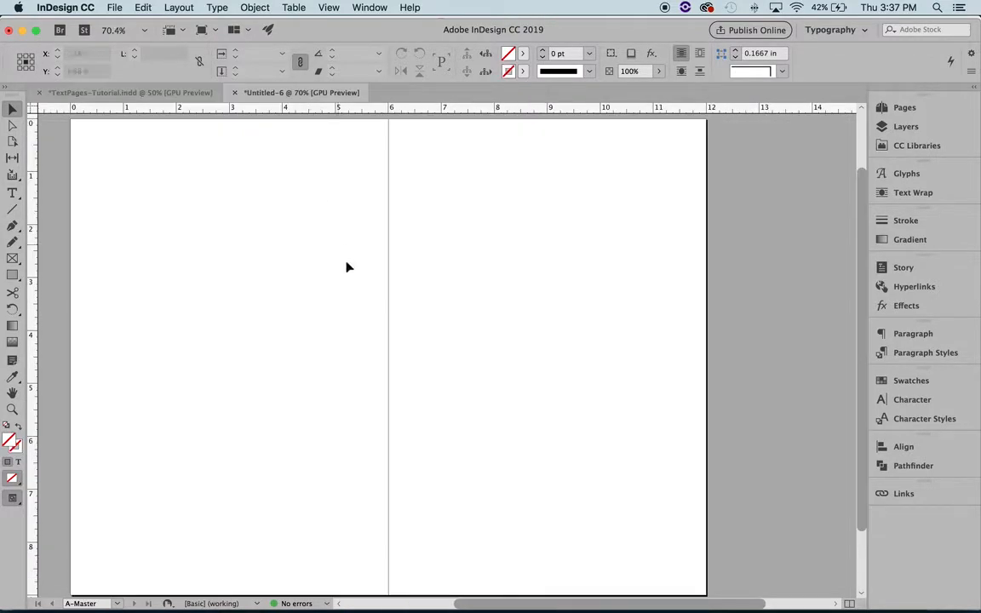
pyautogui.hscroll(3, 634, 225)
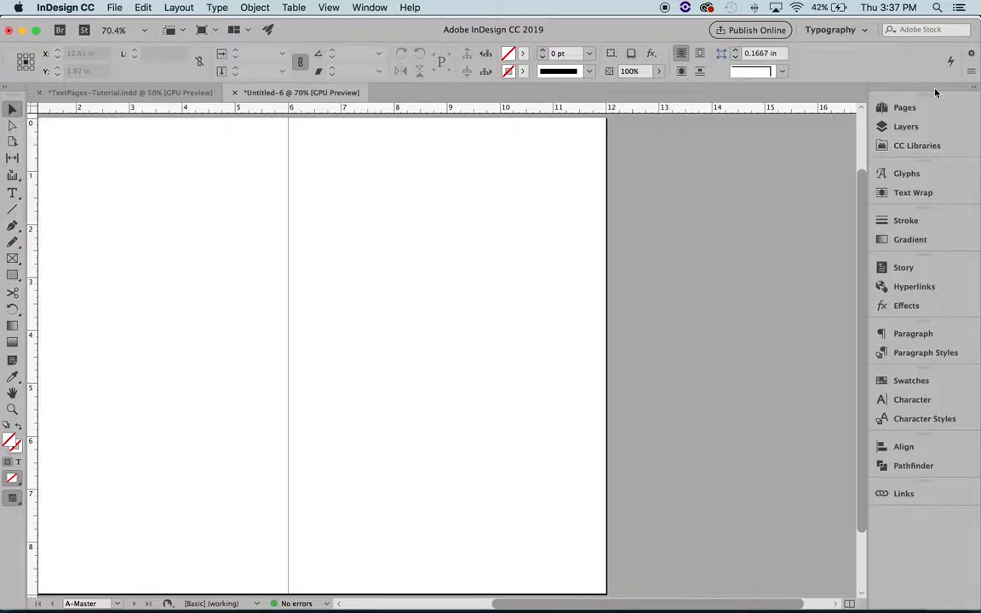
pyautogui.click(903, 107)
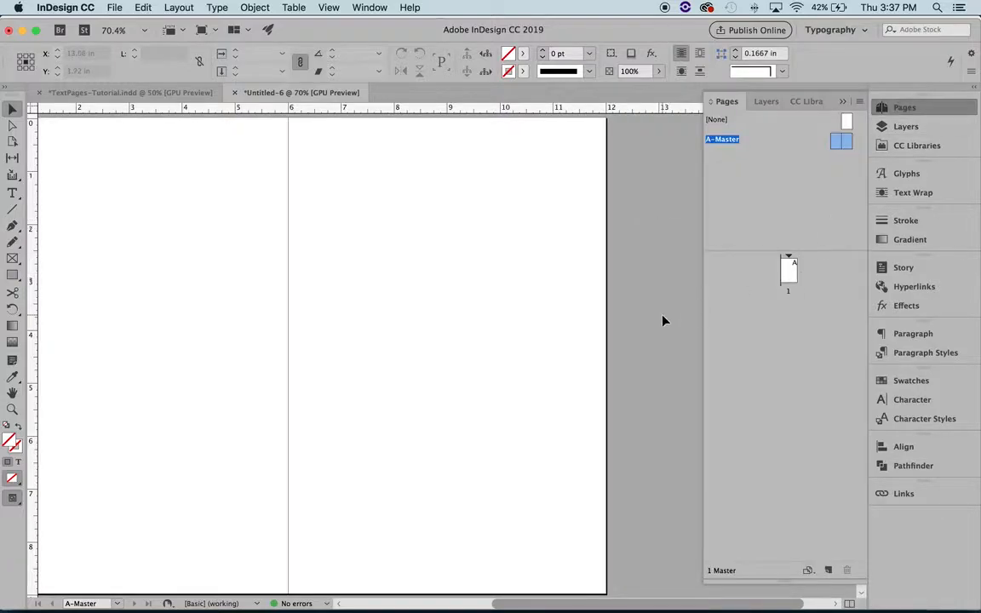
pyautogui.hscroll(-3, 664, 322)
pyautogui.doubleClick(788, 271)
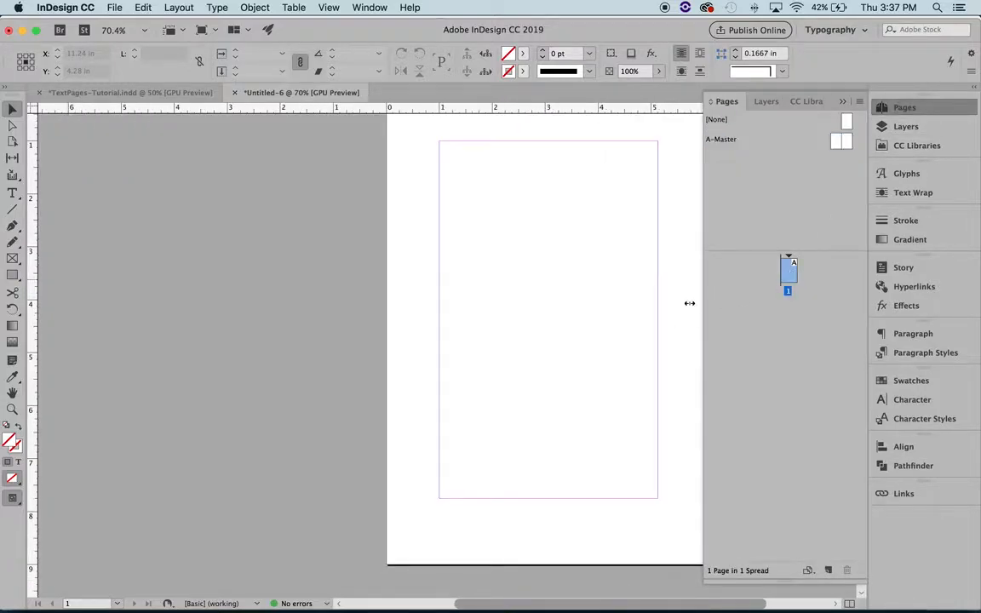
pyautogui.hscroll(3, 624, 326)
pyautogui.scroll(-2, 623, 328)
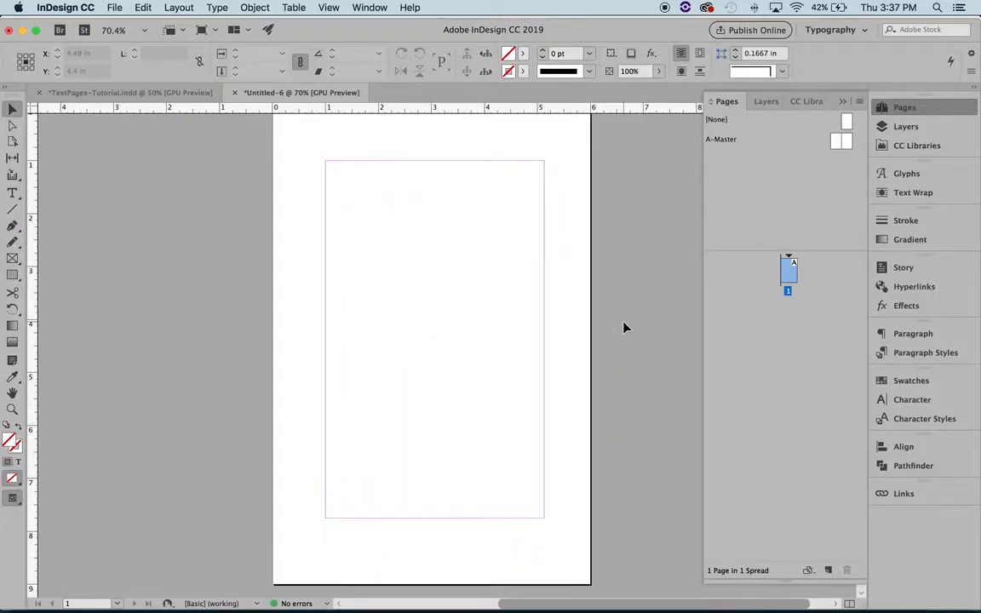
pyautogui.hscroll(2, 486, 312)
pyautogui.scroll(-2, 485, 312)
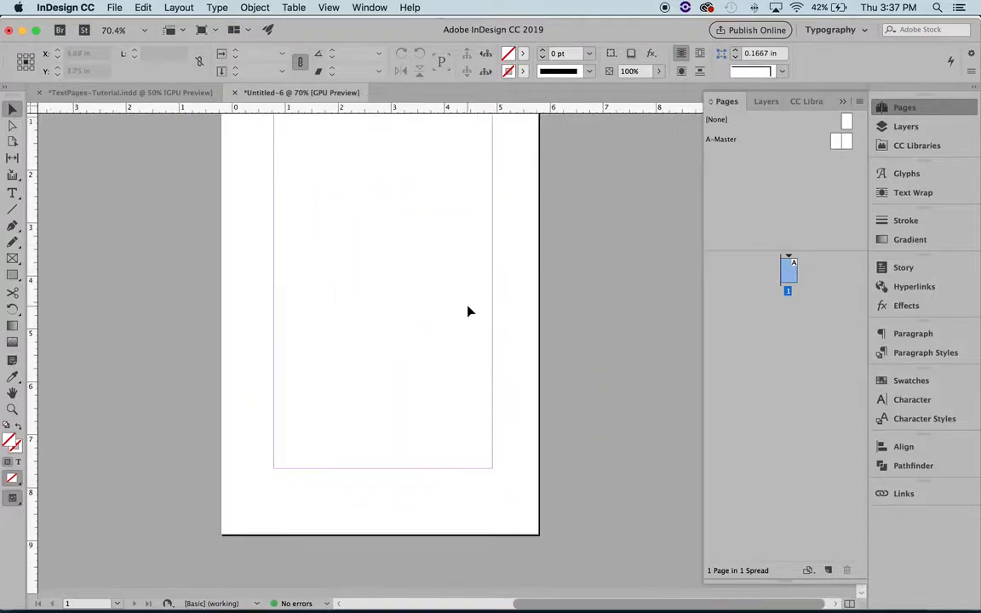
pyautogui.scroll(2, 467, 311)
pyautogui.scroll(1, 468, 312)
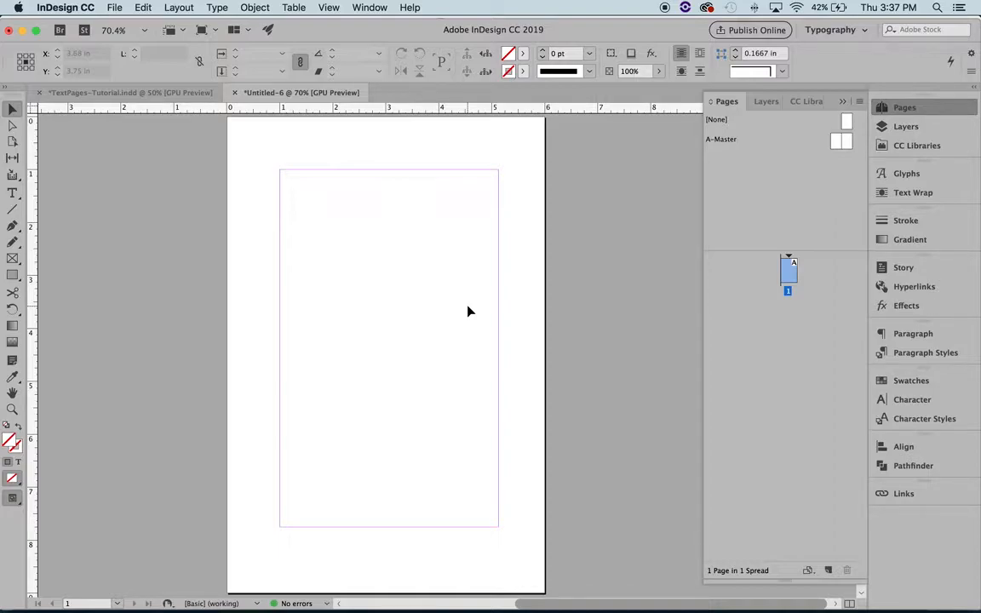
# Step: Add a two-page spread based on the full A-Master below page 1 in the Untitled-6 document
pyautogui.click(837, 141)
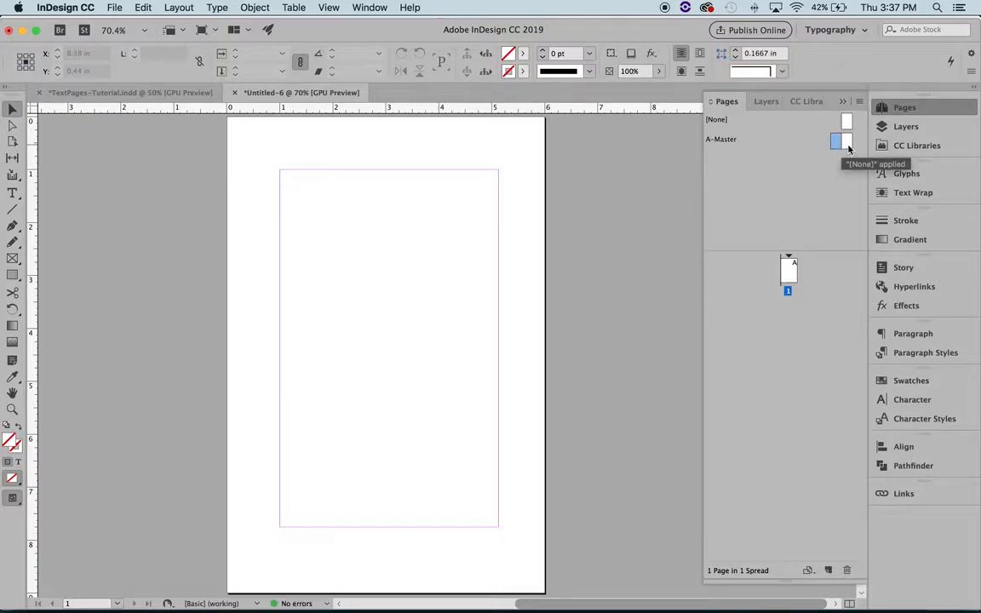
pyautogui.keyDown('shift'); pyautogui.click(848, 147); pyautogui.keyUp('shift')
pyautogui.moveTo(831, 150); pyautogui.dragTo(793, 323)
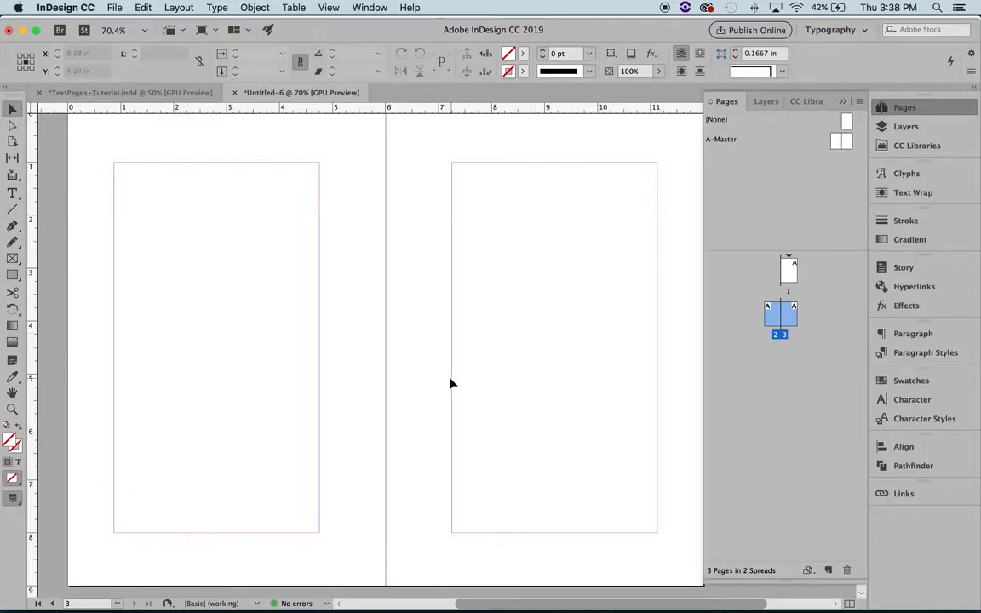
# Step: Show the whole spread 2-3 at 50% and hide its margin guides
pyautogui.press('z')
pyautogui.keyDown('alt'); pyautogui.click(430, 406); pyautogui.keyUp('alt')
pyautogui.press('v')
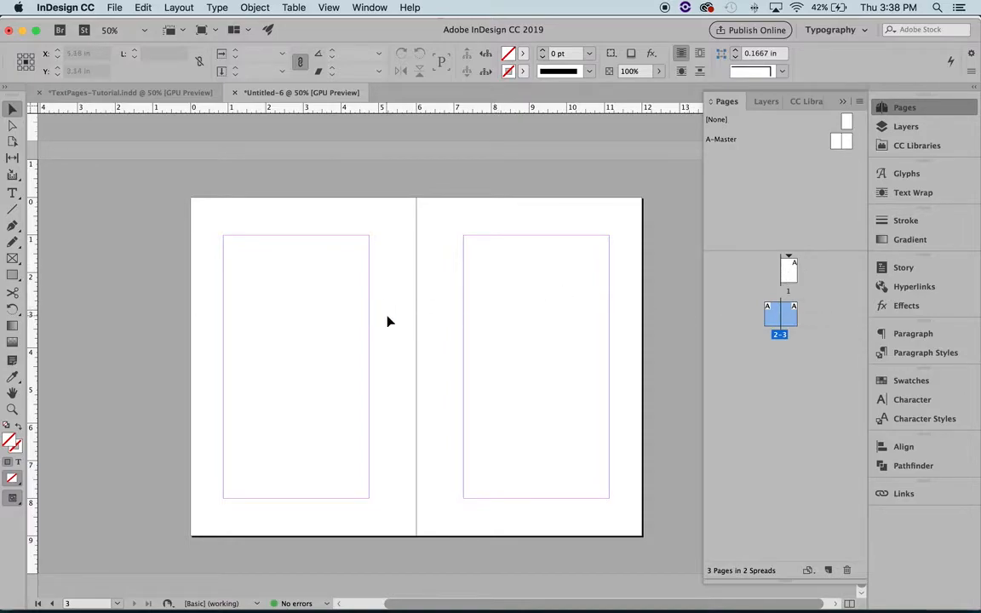
pyautogui.press('super+semicolon')
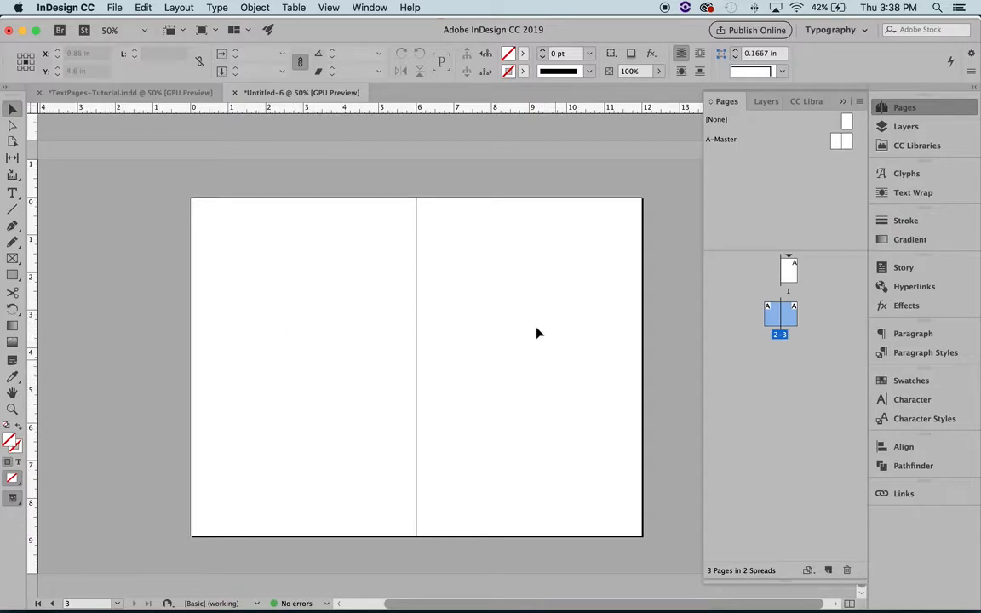
# Step: Add two more A-Master spreads below pages 2-3, as pages 4-5 and 6-7
pyautogui.click(851, 143)
pyautogui.moveTo(852, 146); pyautogui.dragTo(790, 356)
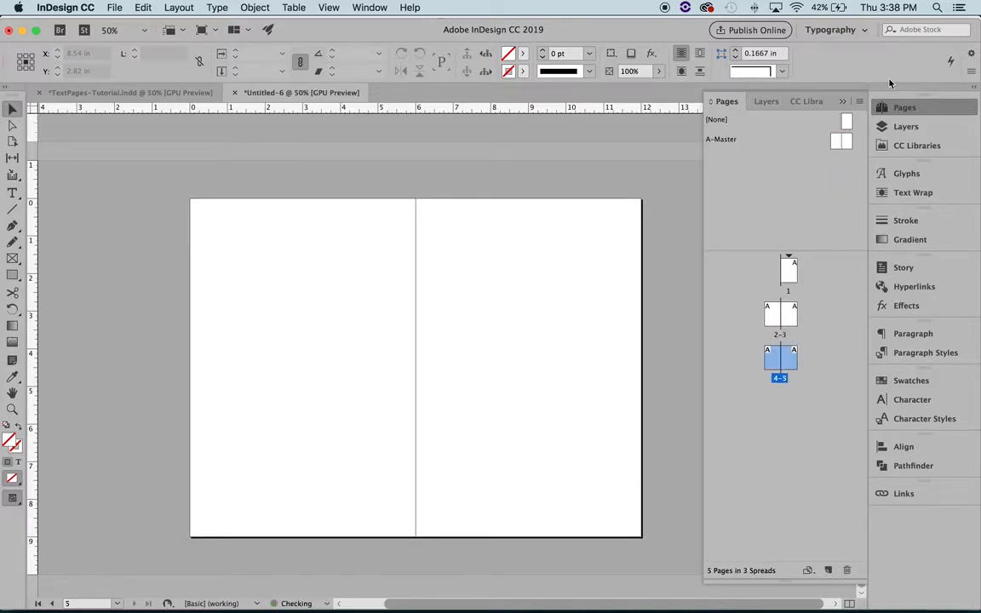
pyautogui.moveTo(844, 145); pyautogui.dragTo(808, 369)
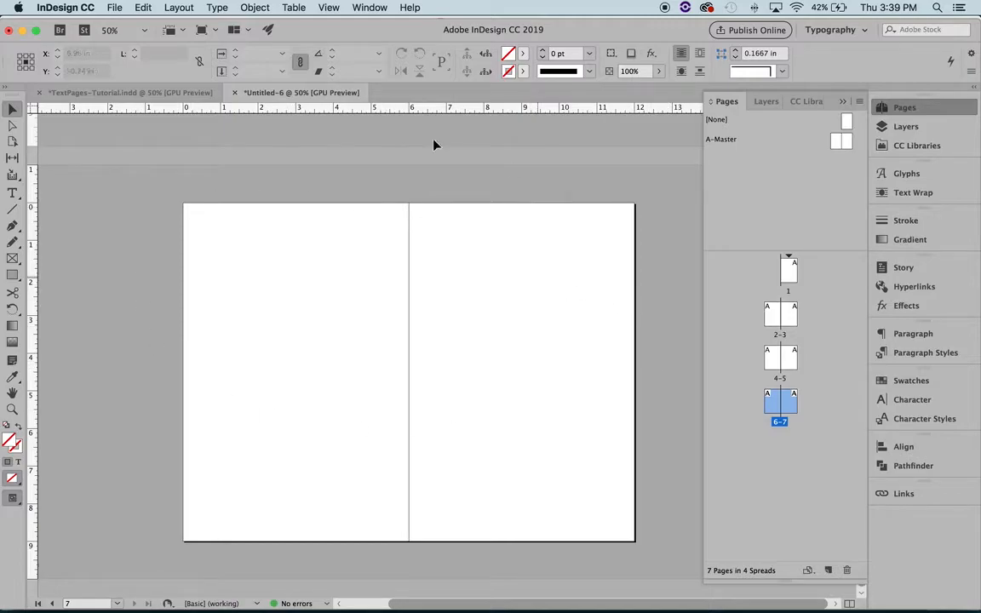
# Step: Insert another A-Master spread directly after page 1, using both master pages
pyautogui.click(791, 274)
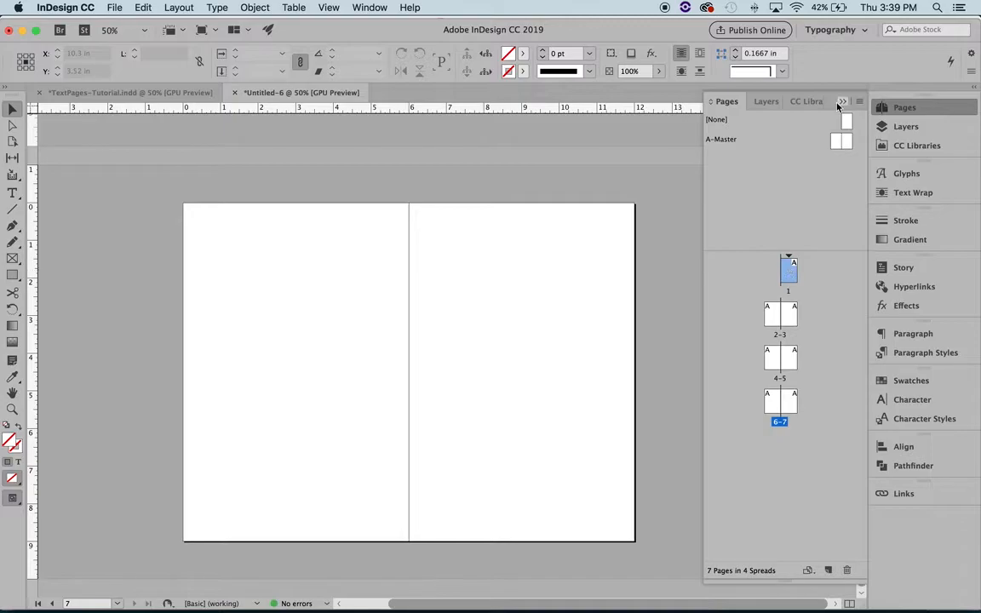
pyautogui.click(837, 141)
pyautogui.keyDown('shift'); pyautogui.click(849, 144); pyautogui.keyUp('shift')
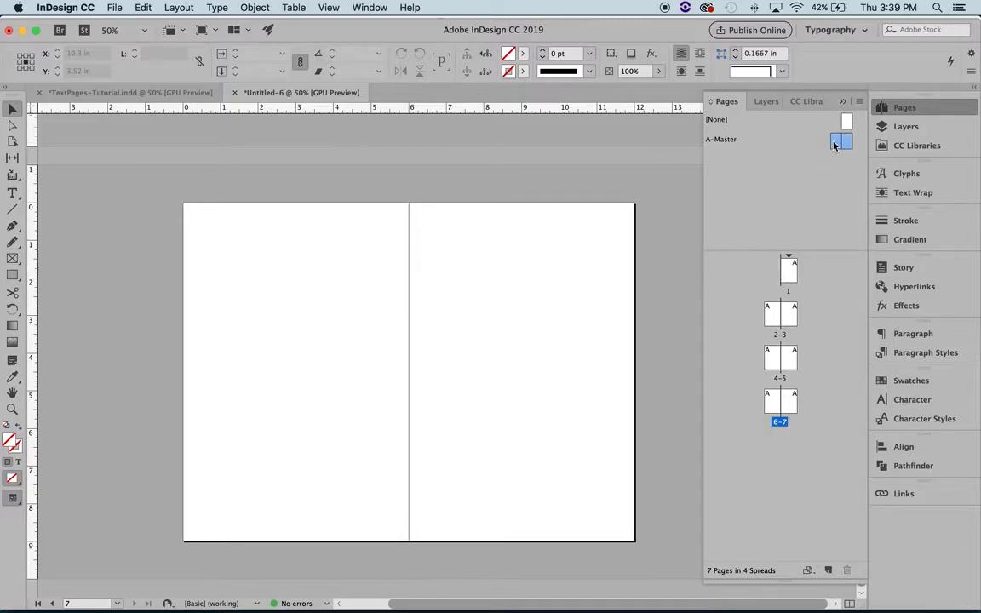
pyautogui.moveTo(839, 138); pyautogui.dragTo(804, 277)
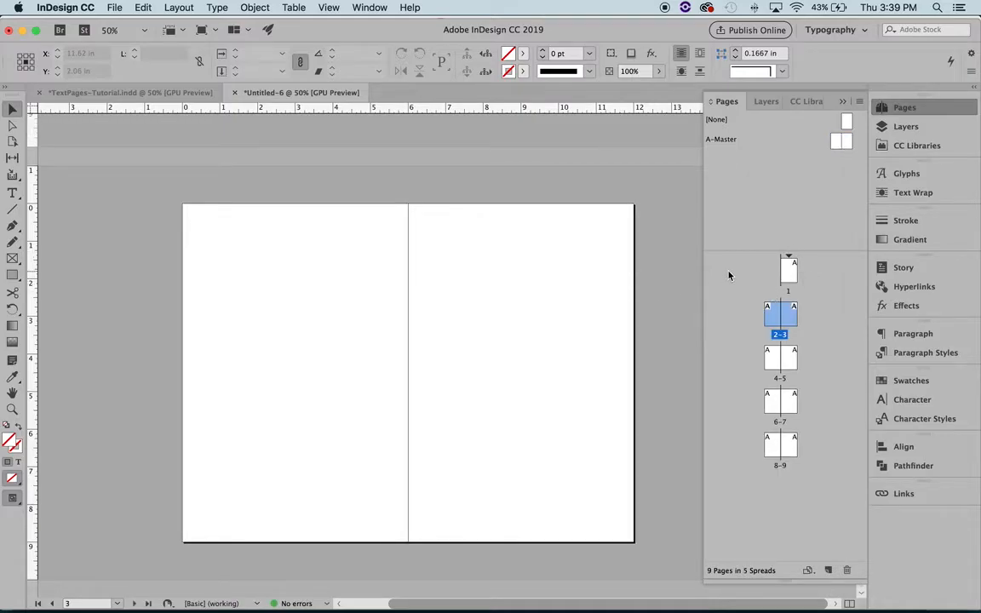
# Step: Review the page sequence from the single page 1 through the facing spreads up to 8-9
pyautogui.doubleClick(787, 271)
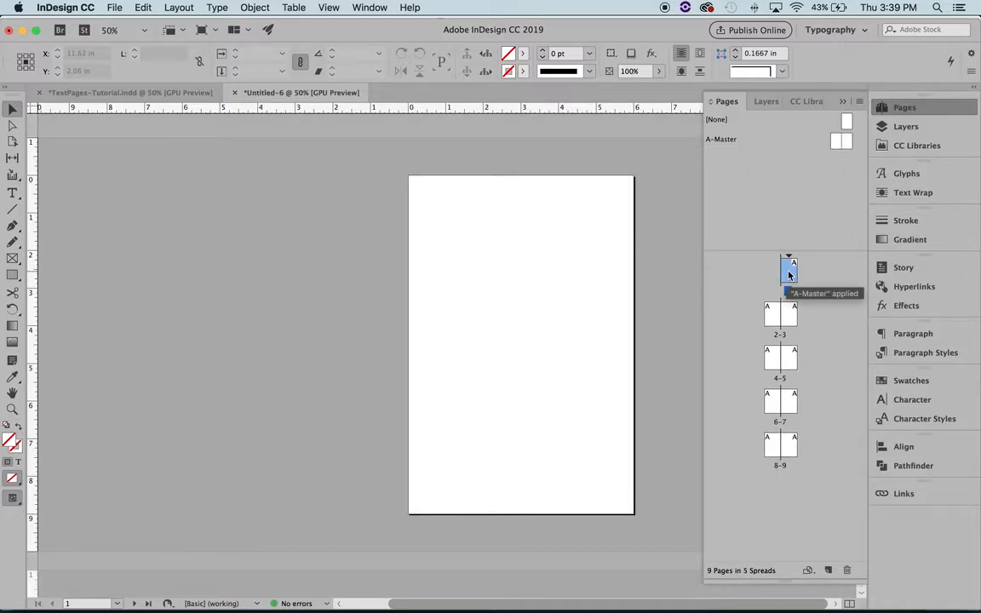
pyautogui.doubleClick(771, 316)
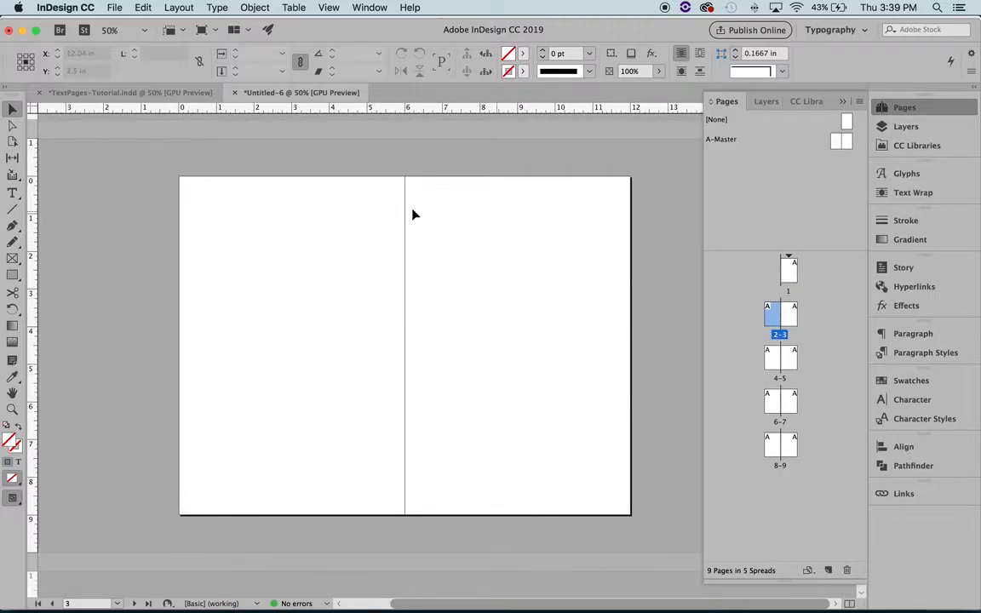
pyautogui.press('pagedown')
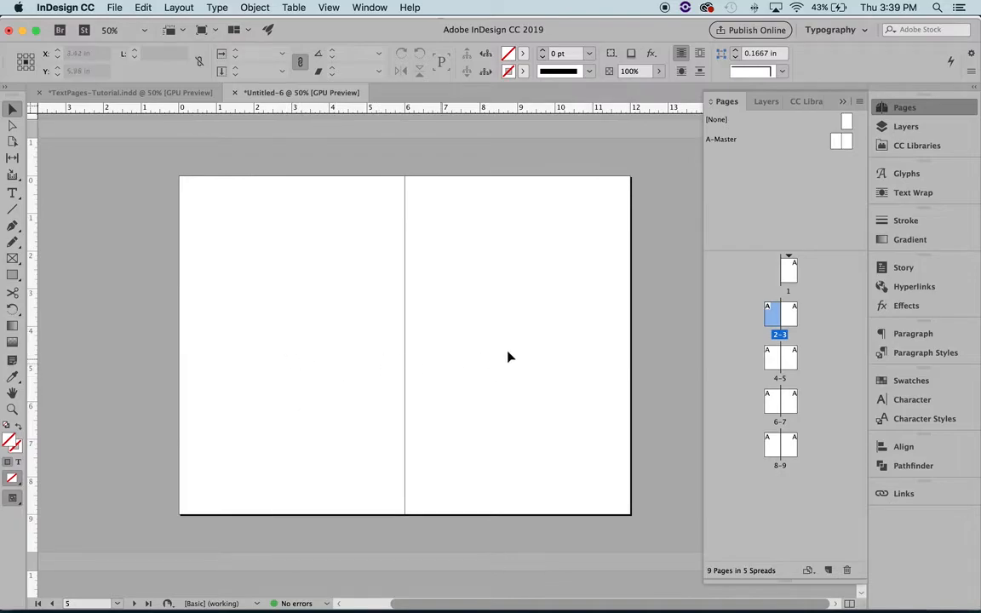
pyautogui.press('pagedown')
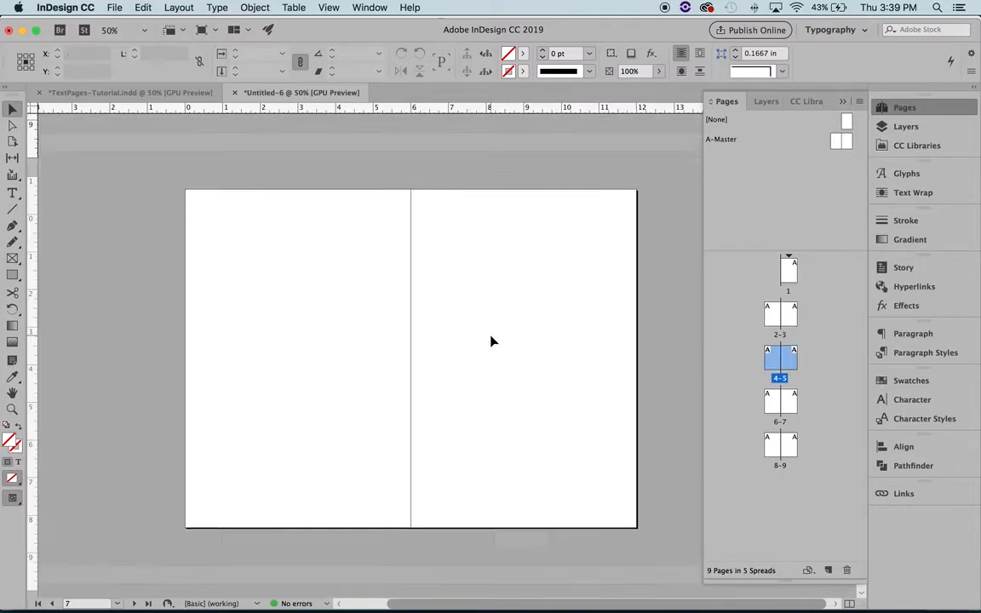
pyautogui.press('pagedown')
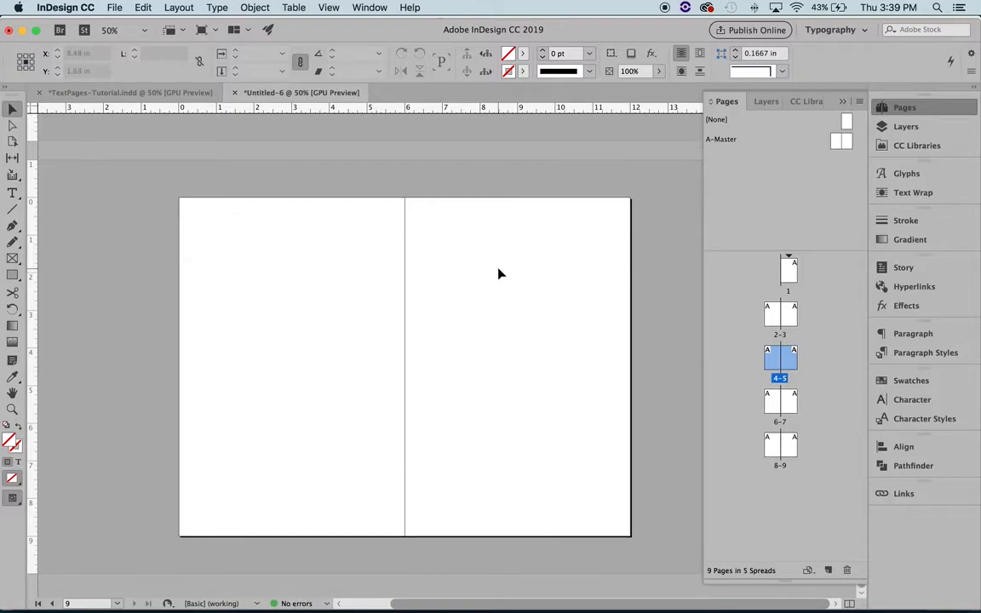
pyautogui.scroll(5, 499, 274)
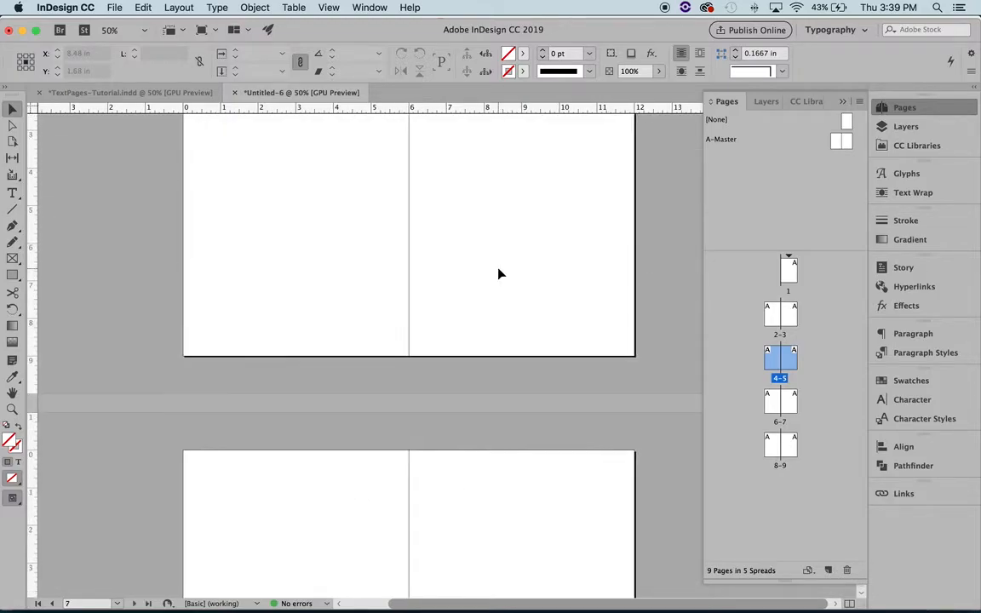
# Step: Return to the TextPages-Tutorial document and compare the layouts of spreads 6-7 and 8-9
pyautogui.click(157, 93)
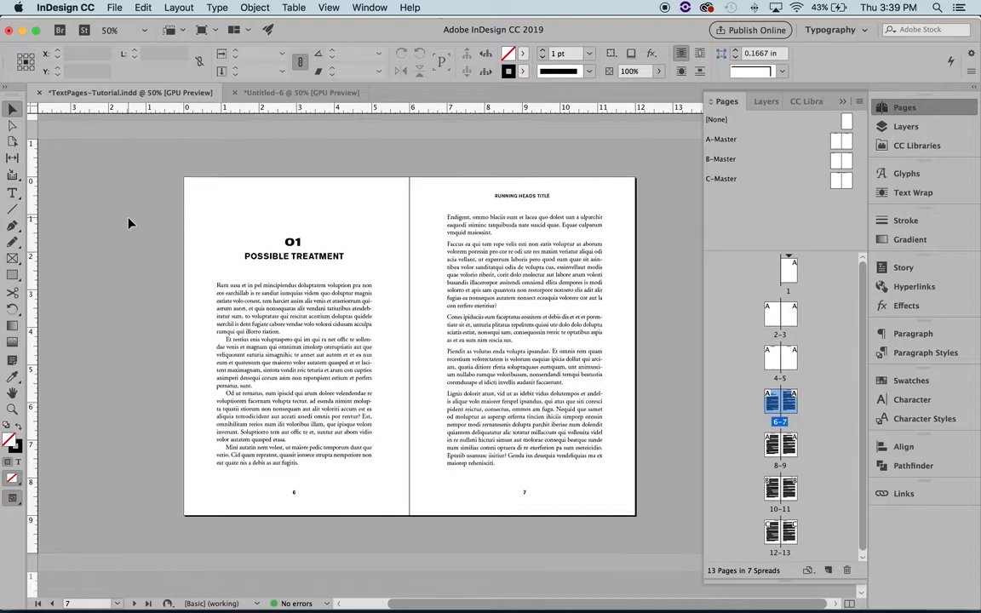
pyautogui.scroll(-5, 129, 220)
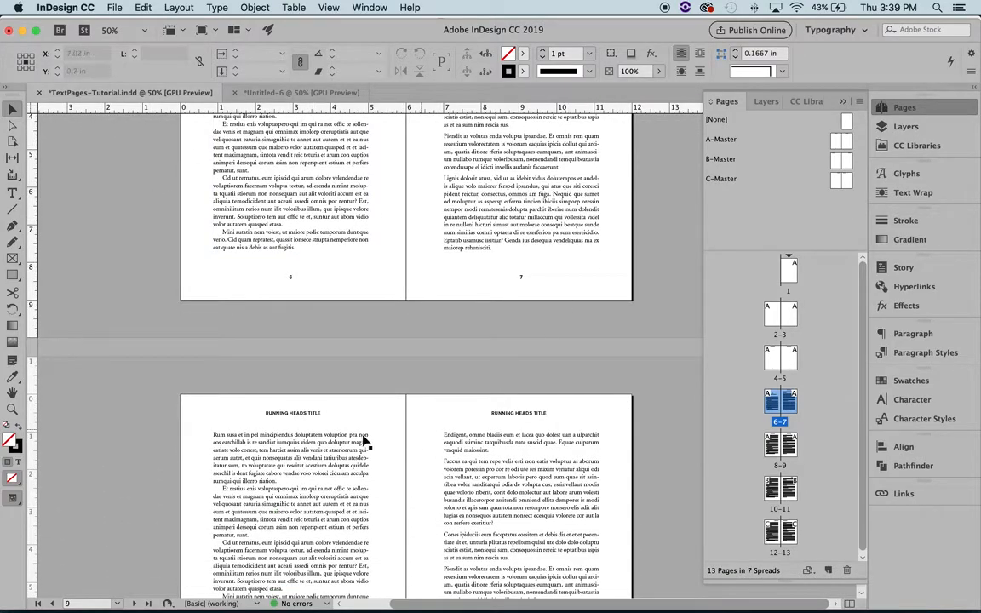
pyautogui.scroll(-6, 357, 439)
pyautogui.scroll(4, 356, 439)
pyautogui.scroll(5, 356, 439)
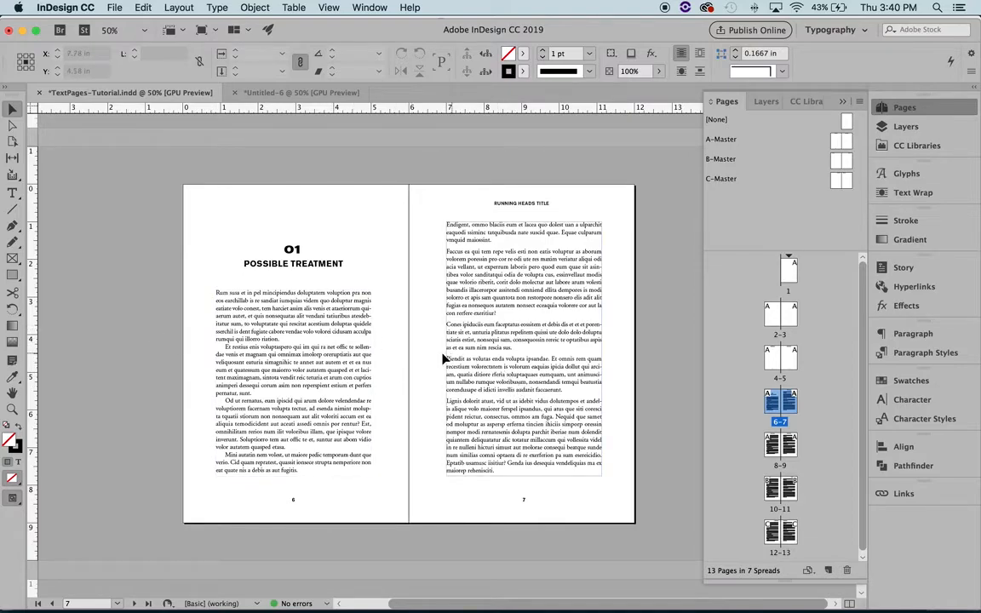
pyautogui.scroll(-3, 147, 344)
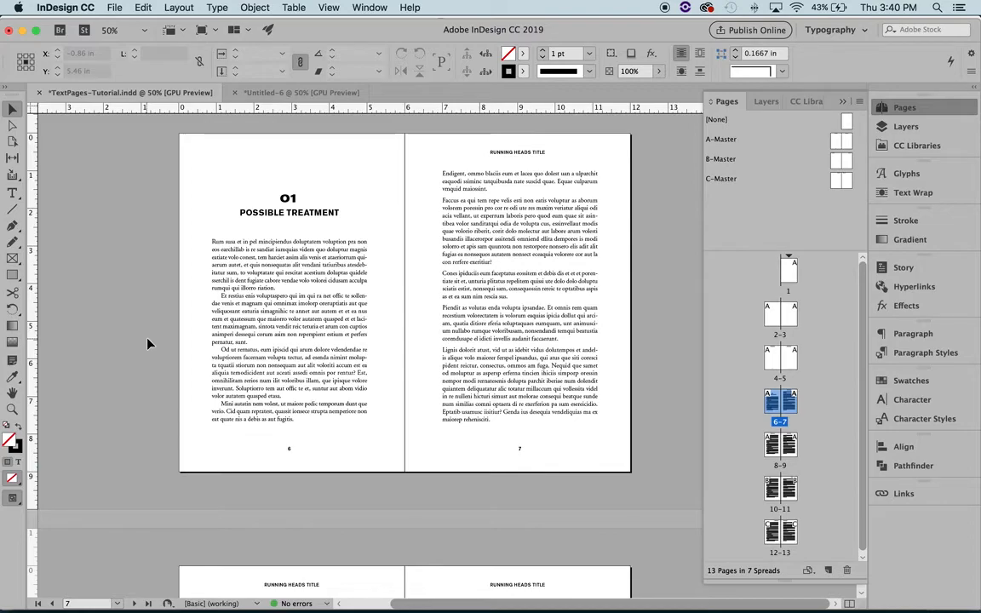
pyautogui.scroll(1, 147, 343)
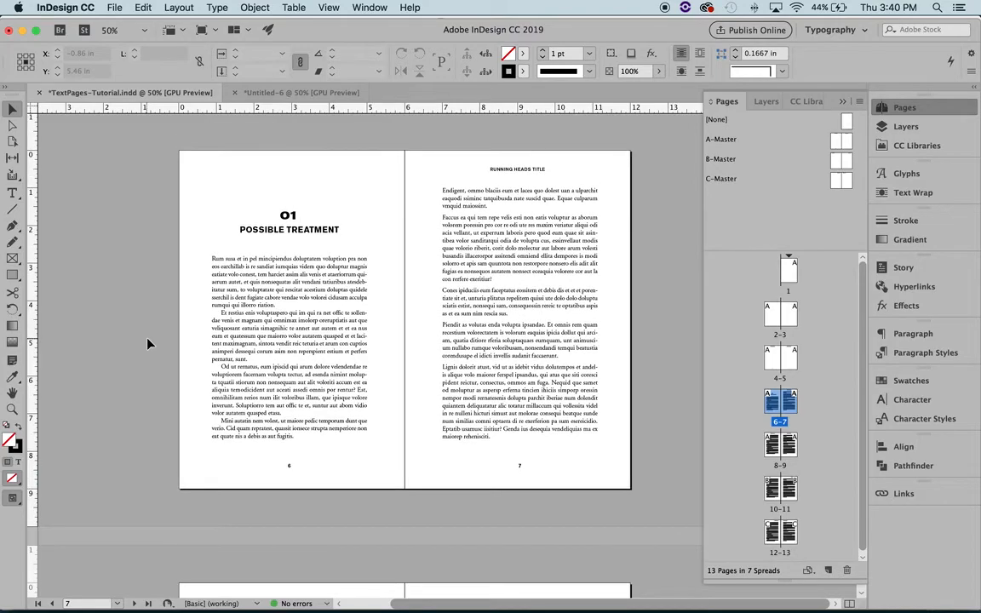